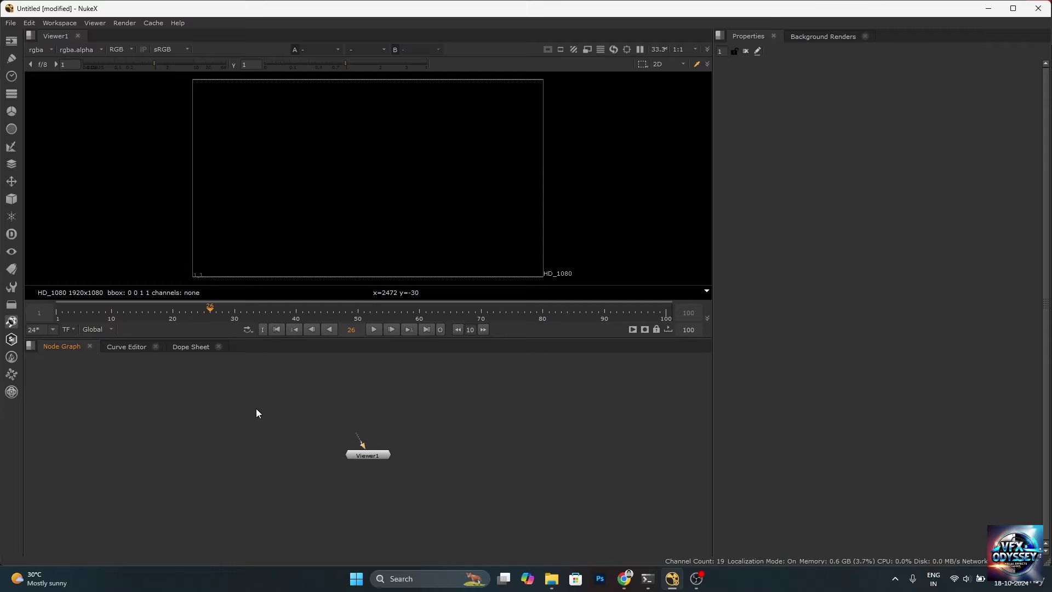
# Create unconnected Merge, Transform, Blur, Grade and Roto nodes side by side above the Viewer in the node graph
pyautogui.press('m')
pyautogui.click(342, 409)
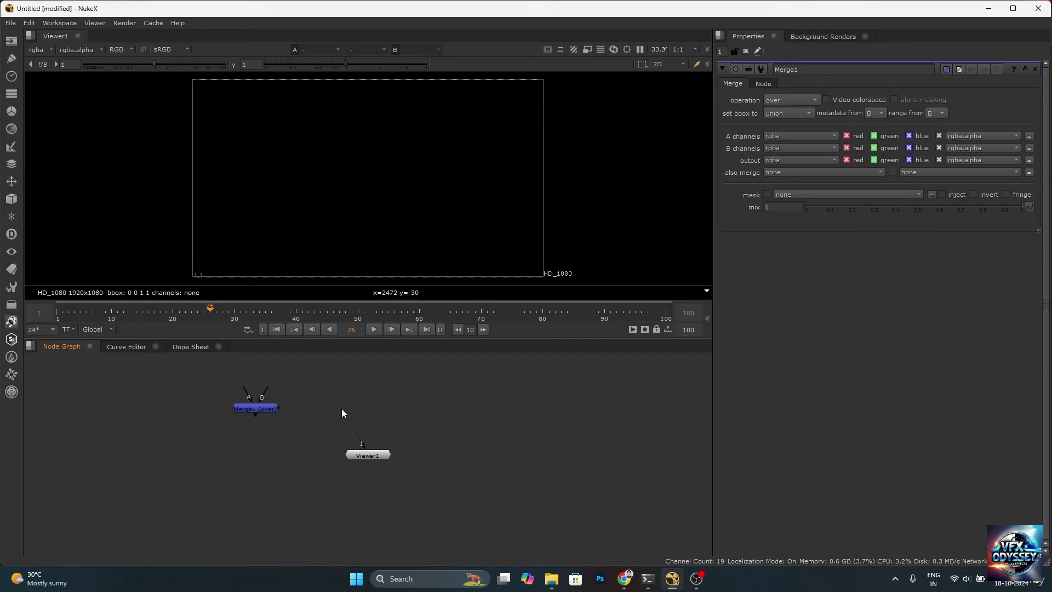
pyautogui.press('t')
pyautogui.click(368, 410)
pyautogui.press('b')
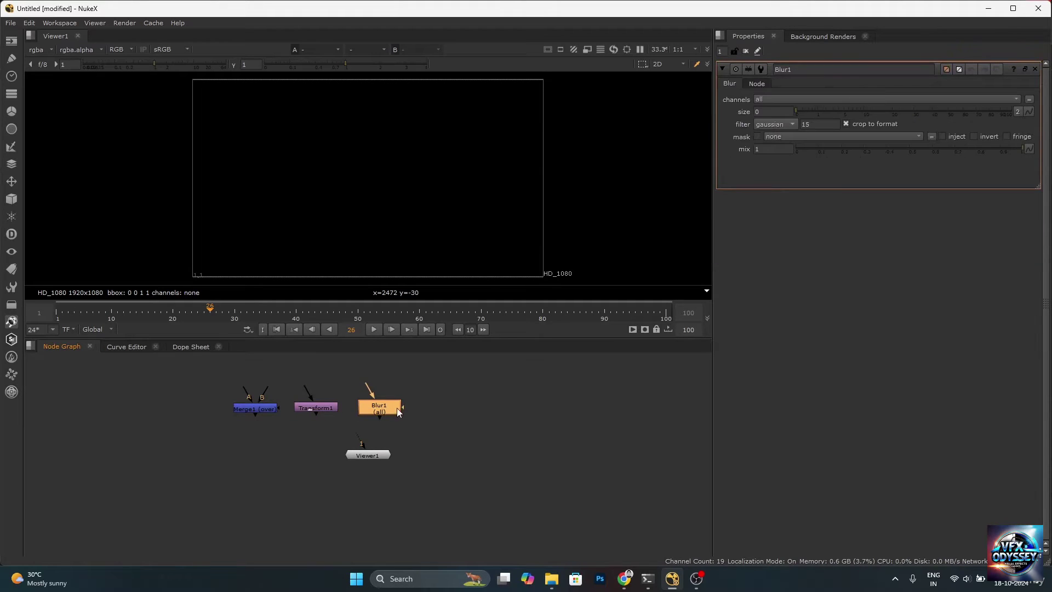
pyautogui.click(457, 410)
pyautogui.press('g')
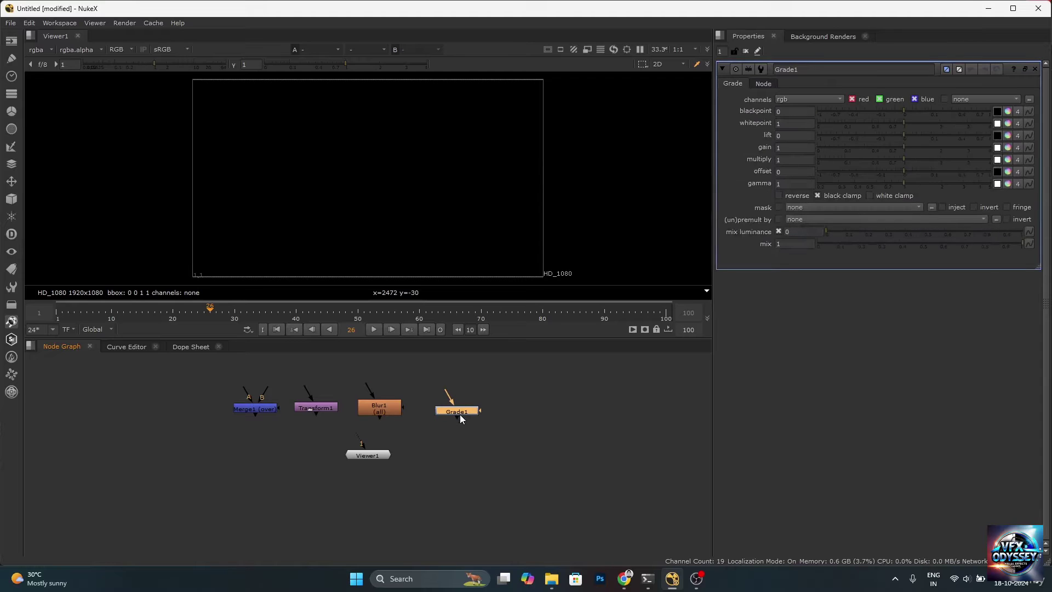
pyautogui.click(509, 416)
pyautogui.press('o')
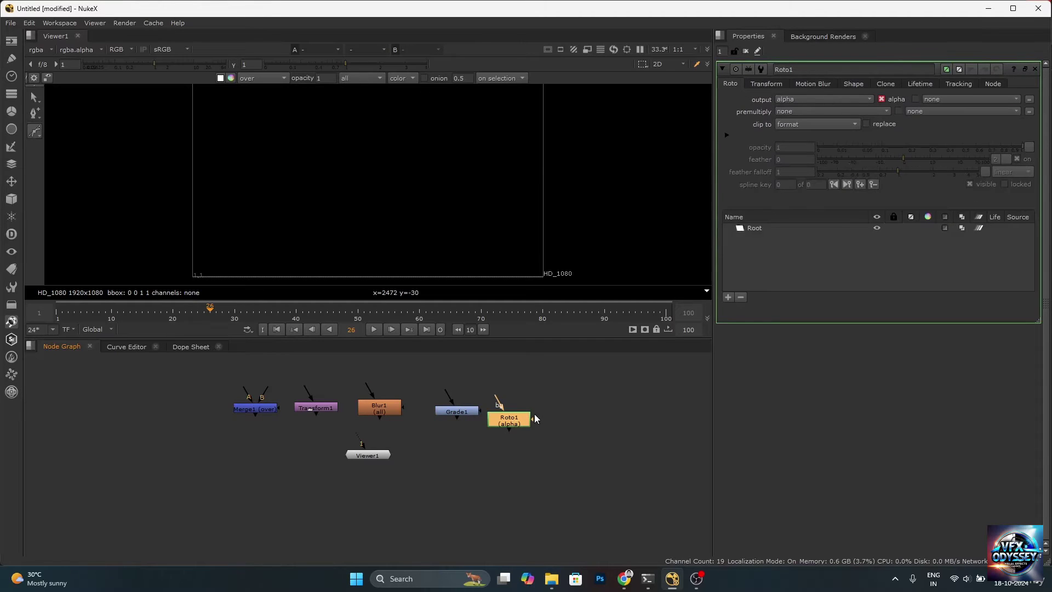
# Search the node list for "const" and add an unconnected Constant node beside the Roto node
pyautogui.click(564, 423)
pyautogui.press('Tab')
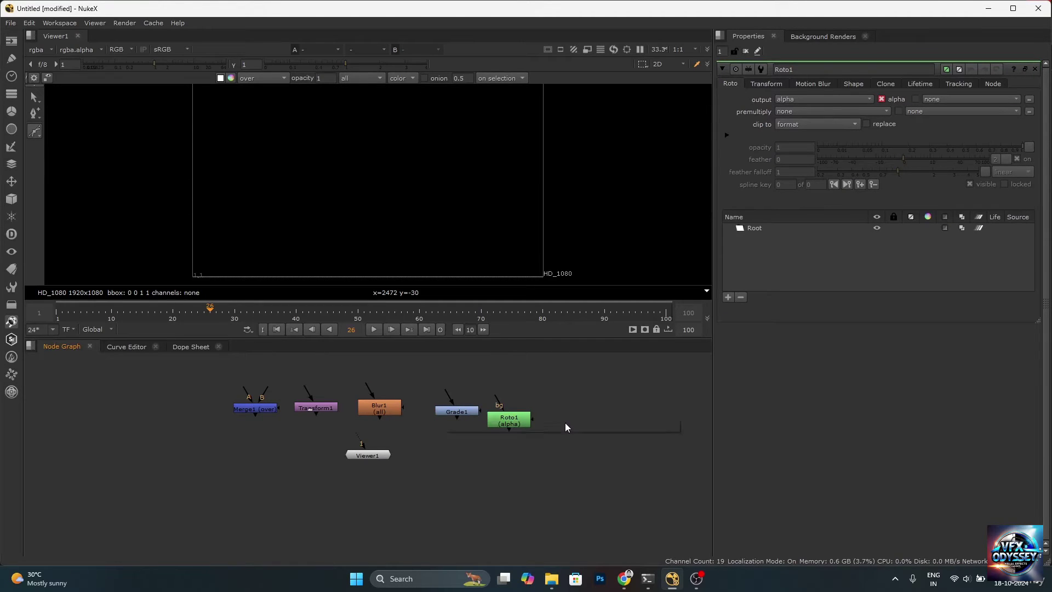
pyautogui.write('c')
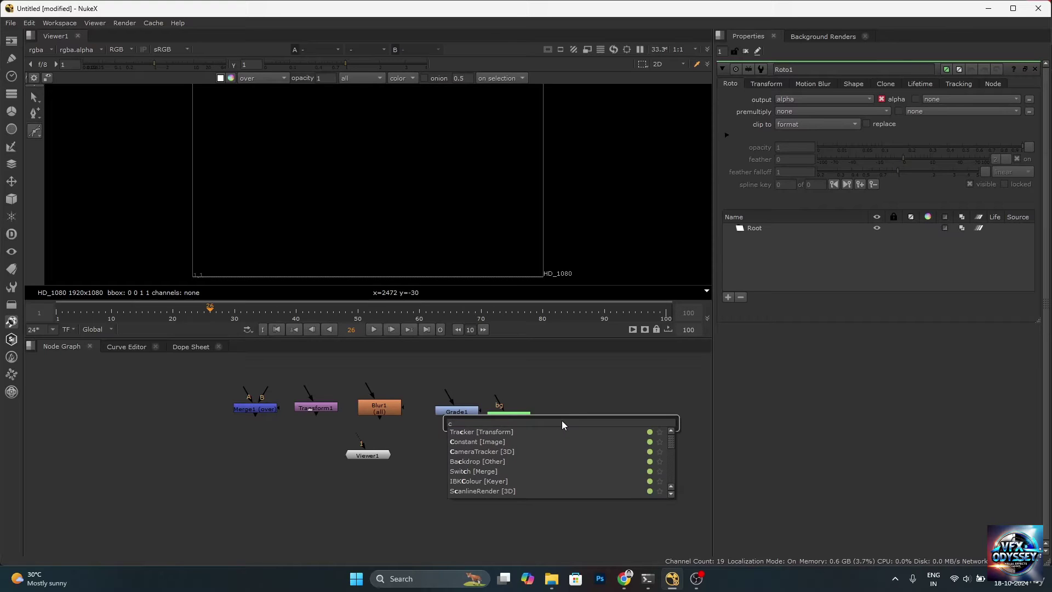
pyautogui.write('onst')
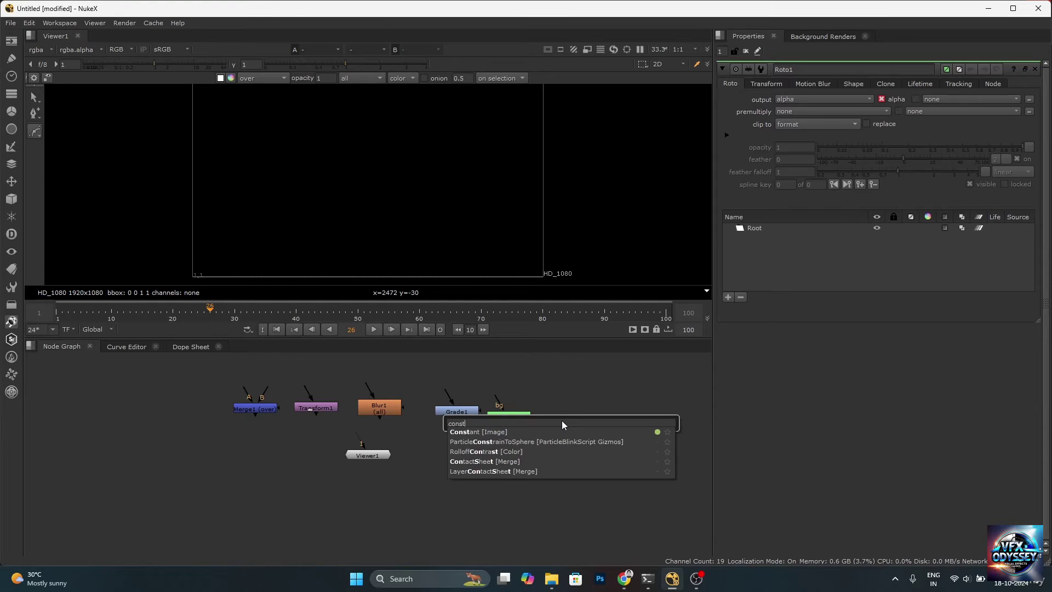
pyautogui.click(514, 432)
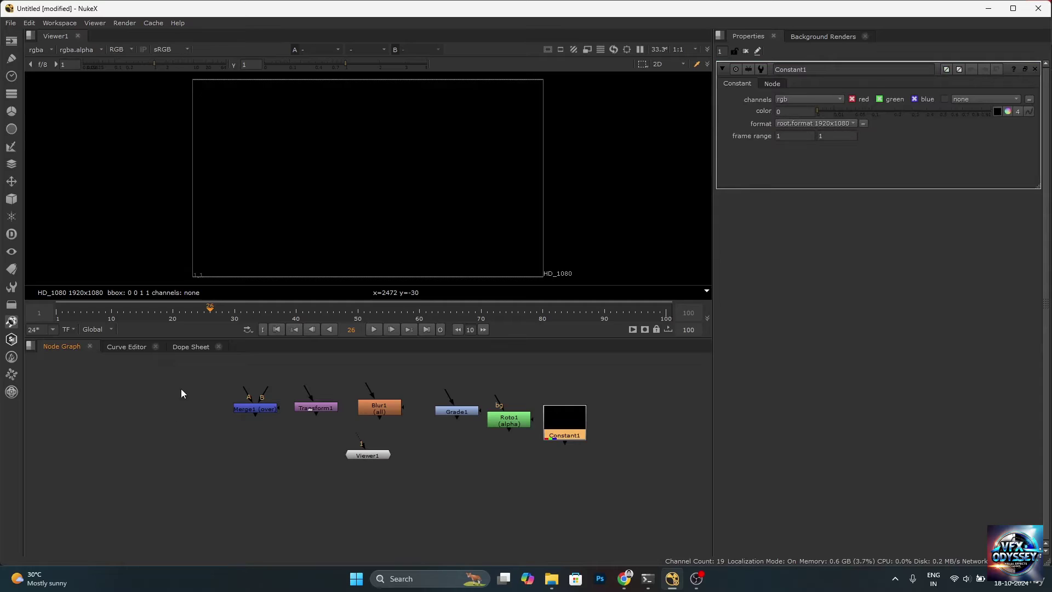
# Align the six new nodes in one evenly spaced row and place the Viewer node below them
pyautogui.moveTo(182, 385); pyautogui.dragTo(617, 447)
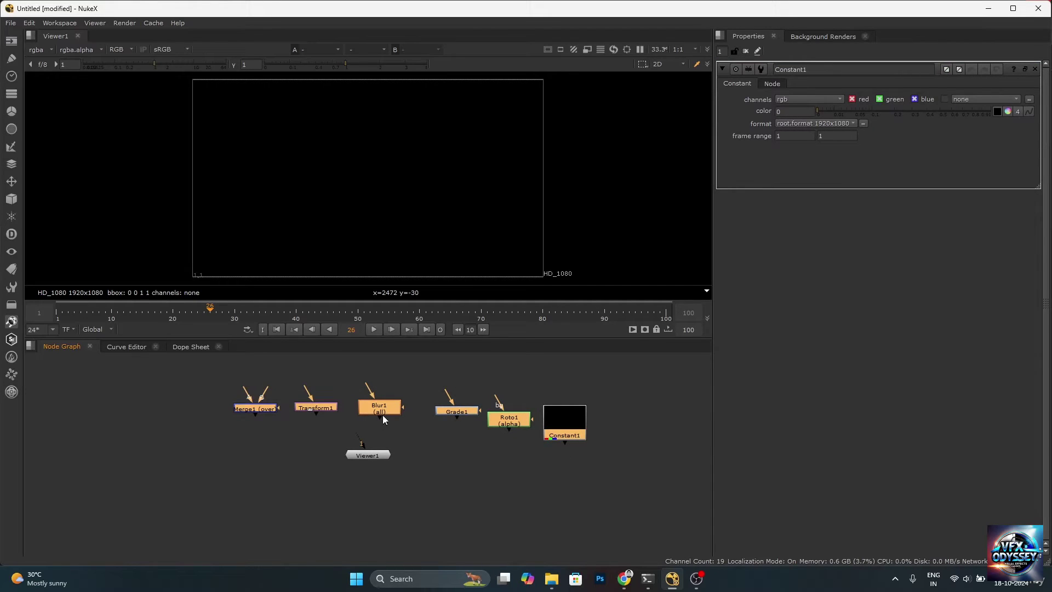
pyautogui.press('l')
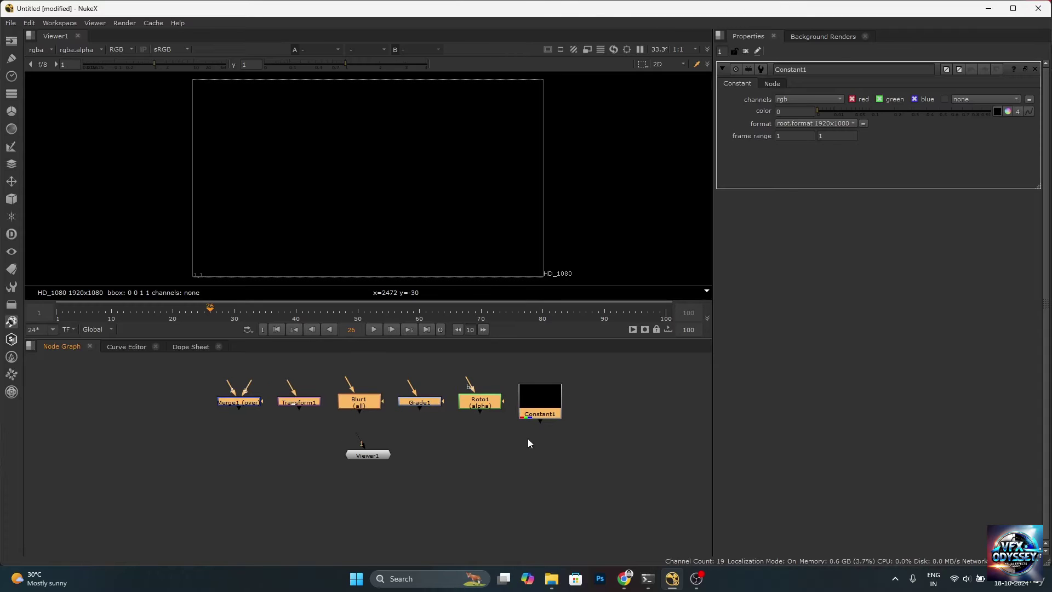
pyautogui.click(417, 455)
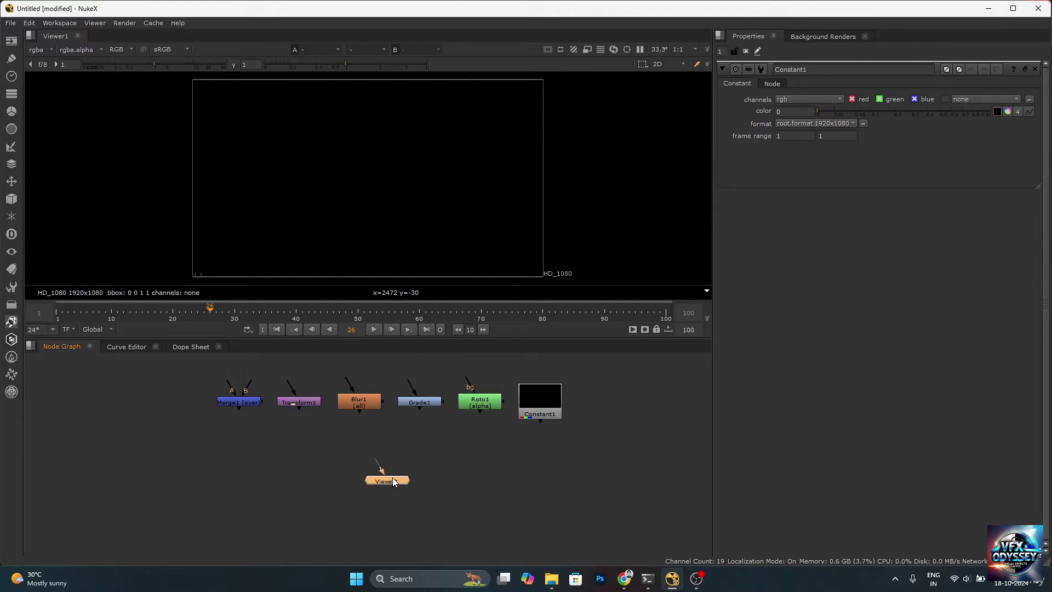
pyautogui.moveTo(396, 480); pyautogui.dragTo(388, 484)
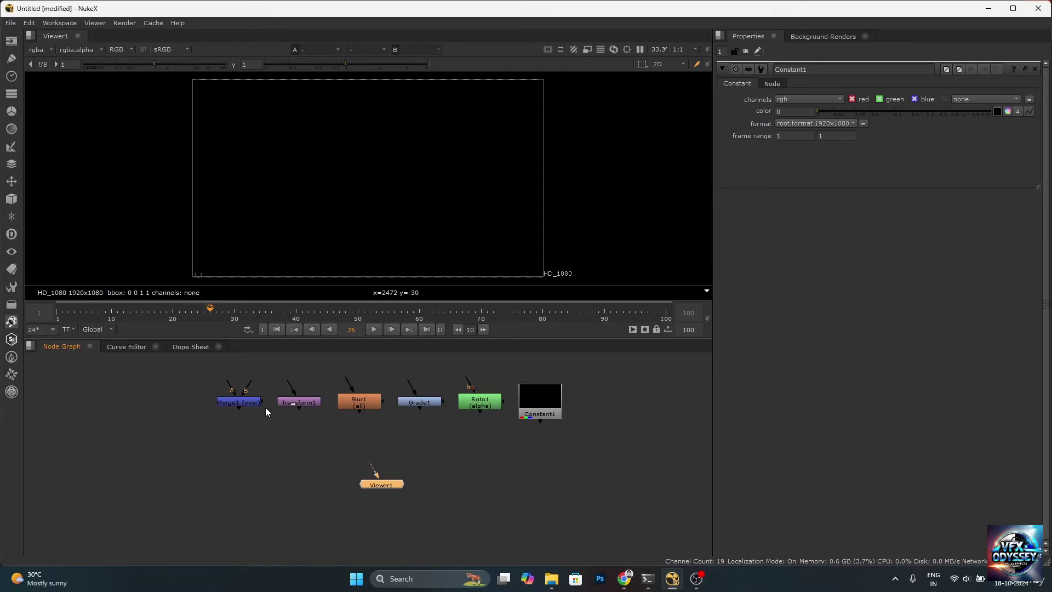
pyautogui.moveTo(161, 361); pyautogui.dragTo(614, 449)
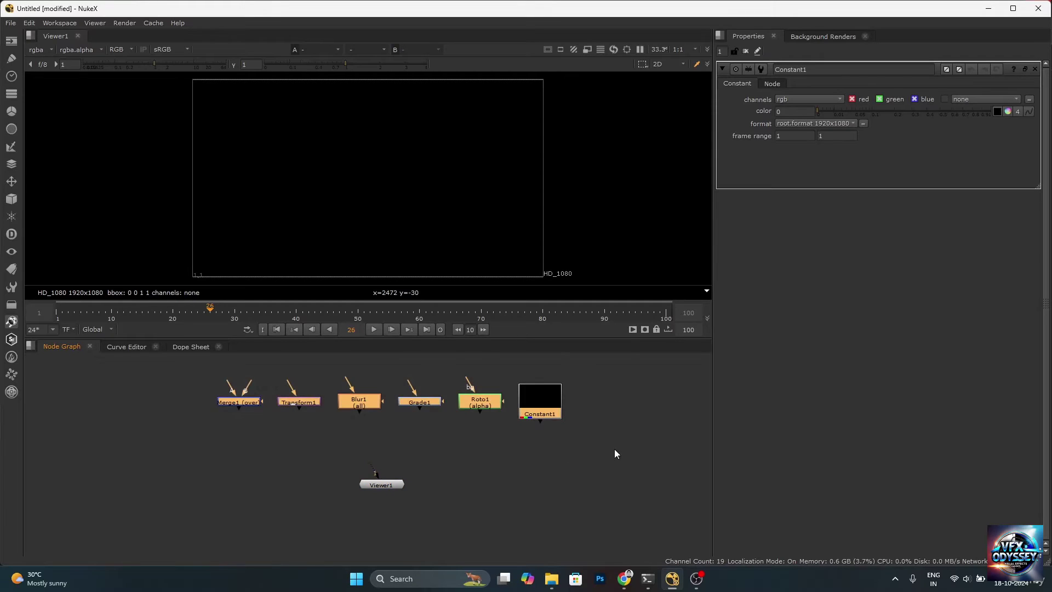
pyautogui.click(491, 482)
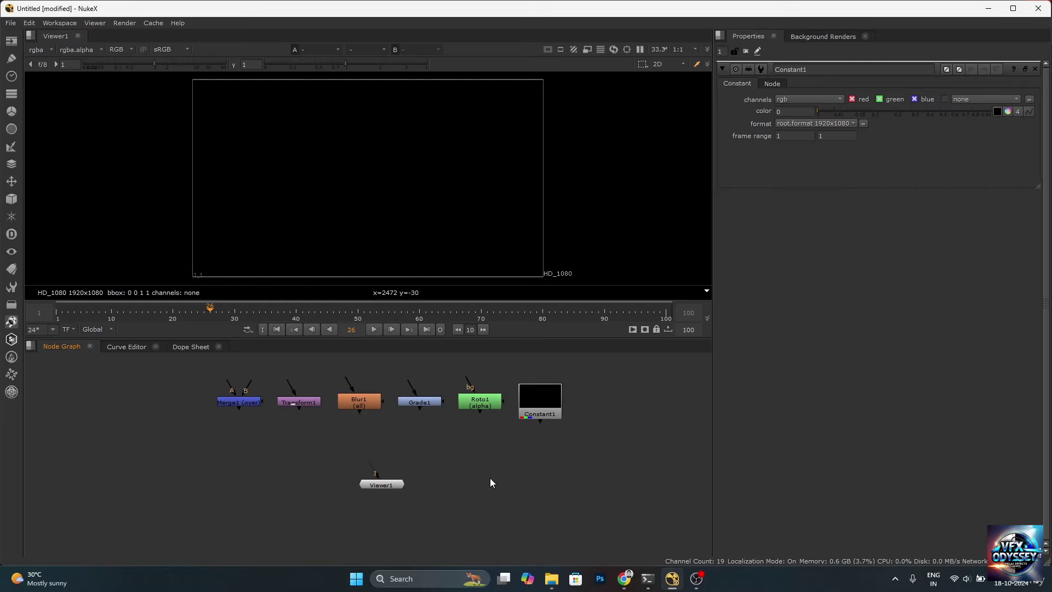
# Examine the Merge node's A and B inputs and its list of operations, and open the Transform node's properties
pyautogui.scroll(3, 239, 400)
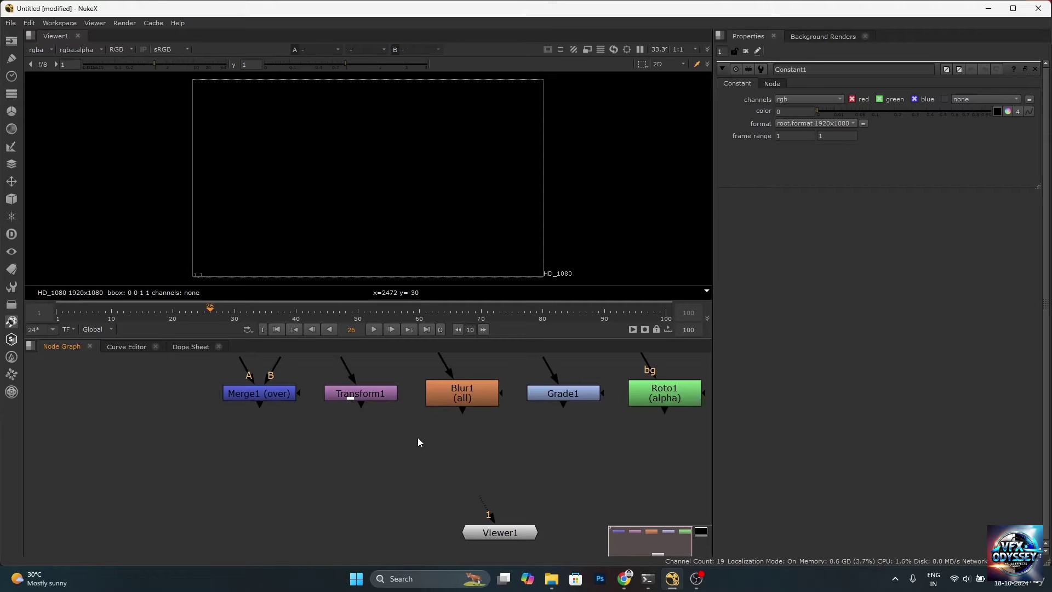
pyautogui.scroll(-2, 274, 392)
pyautogui.scroll(3, 249, 397)
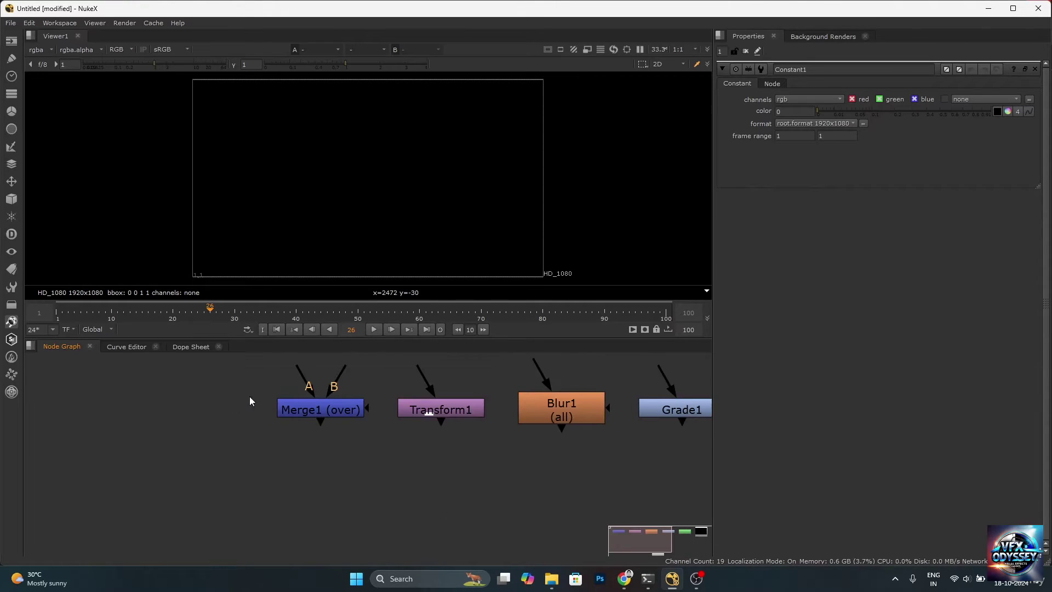
pyautogui.scroll(-3, 261, 380)
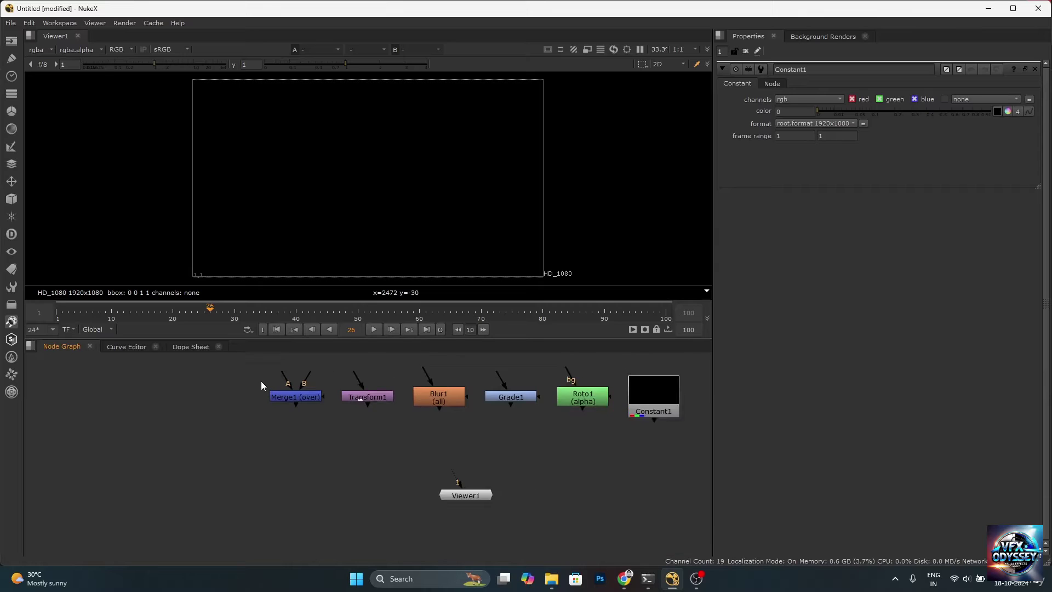
pyautogui.scroll(3, 260, 363)
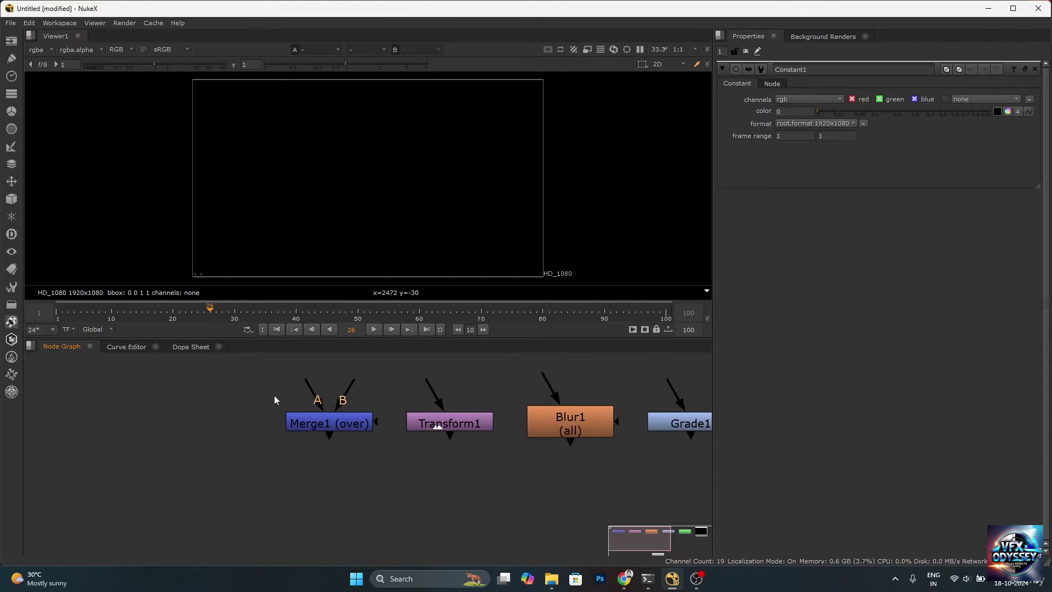
pyautogui.moveTo(274, 395); pyautogui.dragTo(309, 424, button='middle')
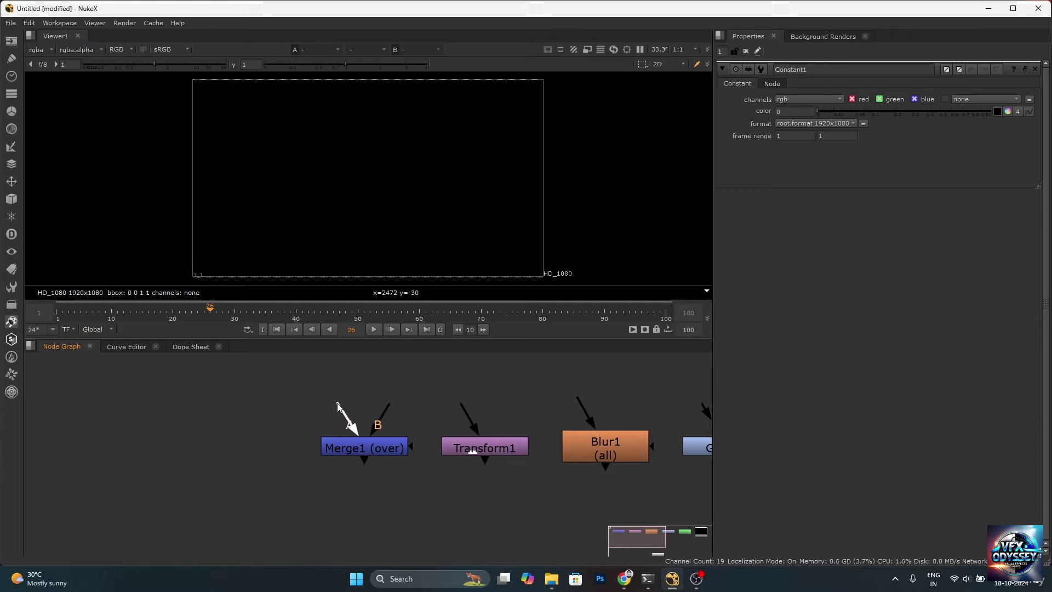
pyautogui.moveTo(340, 404); pyautogui.dragTo(310, 387)
pyautogui.moveTo(407, 393); pyautogui.dragTo(393, 404)
pyautogui.doubleClick(370, 446)
pyautogui.click(787, 97)
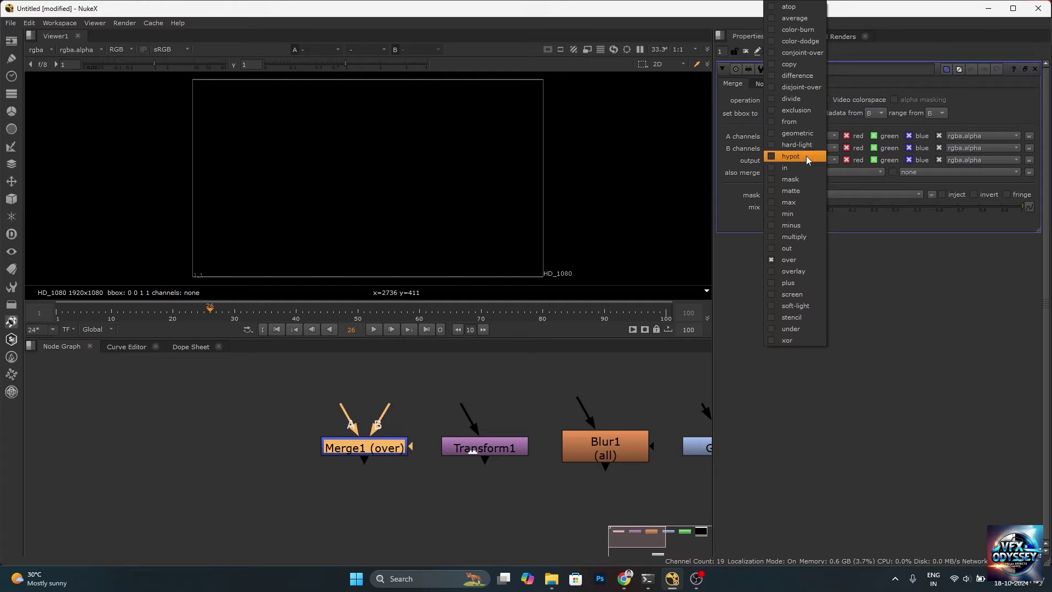
pyautogui.click(471, 384)
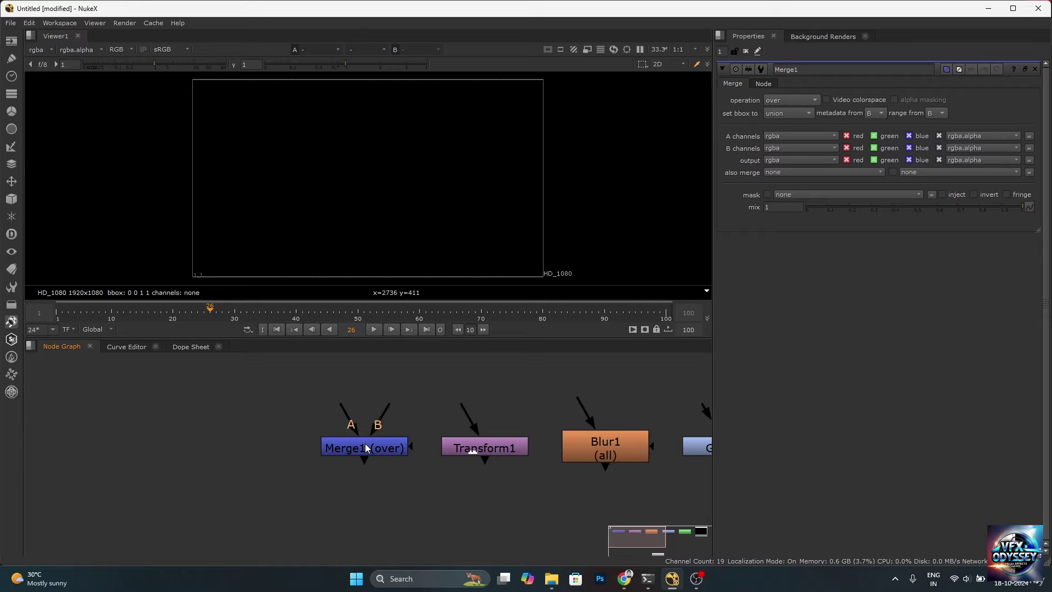
pyautogui.doubleClick(499, 444)
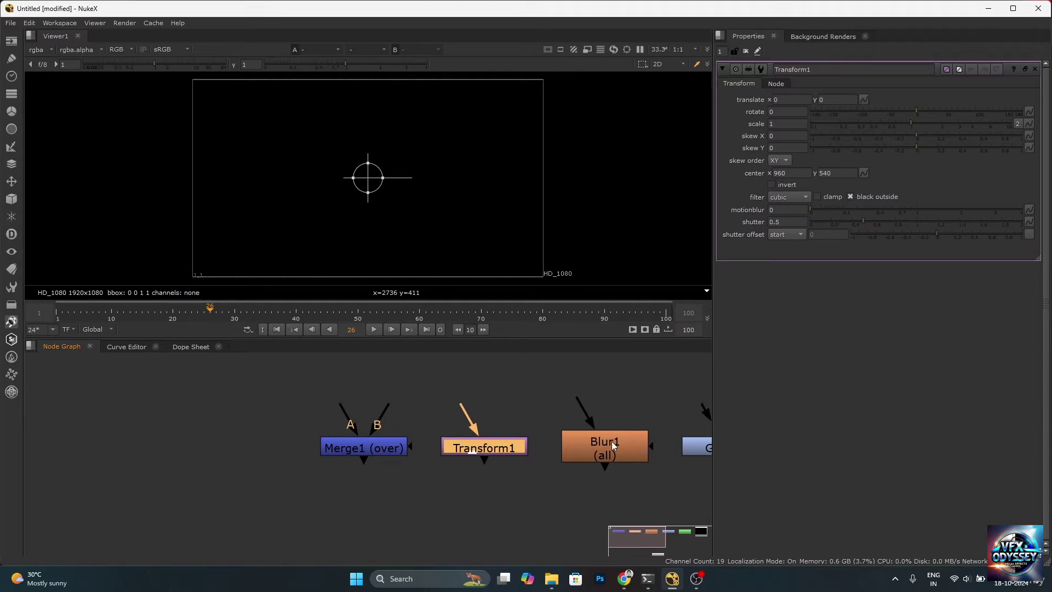
# Connect the Blur node to a Read node with the export.###.jpg sequence and display the Blur node in the viewer
pyautogui.moveTo(606, 443); pyautogui.dragTo(504, 442, button='middle')
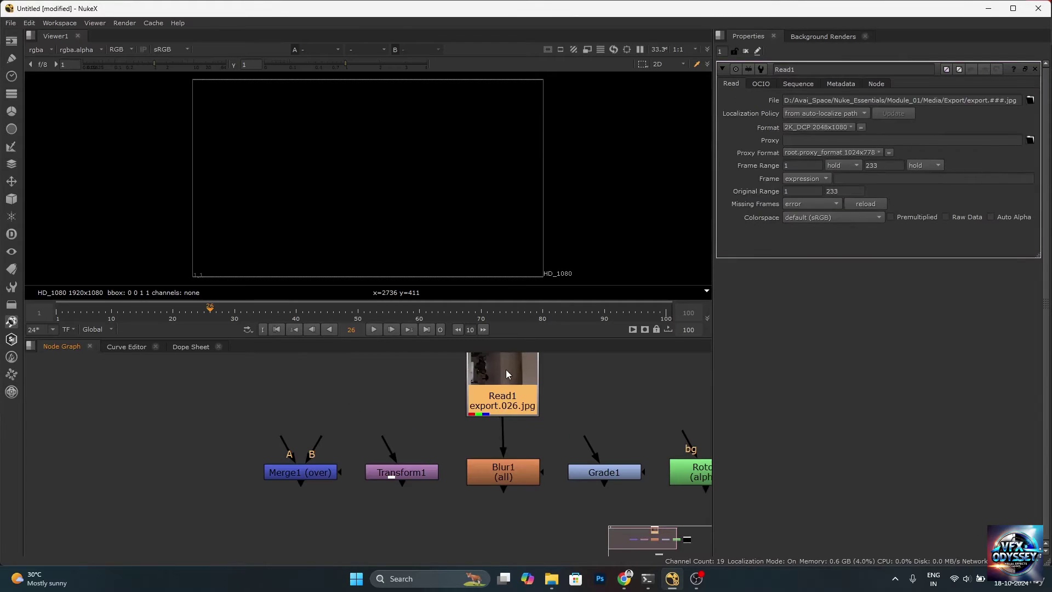
pyautogui.scroll(-3, 505, 403)
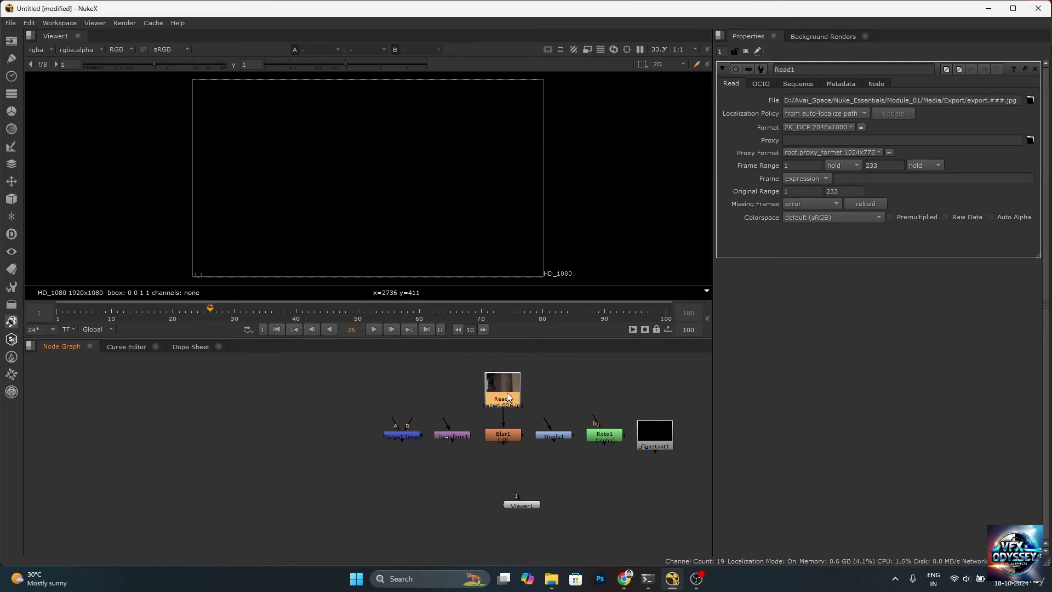
pyautogui.click(511, 435)
pyautogui.press('1')
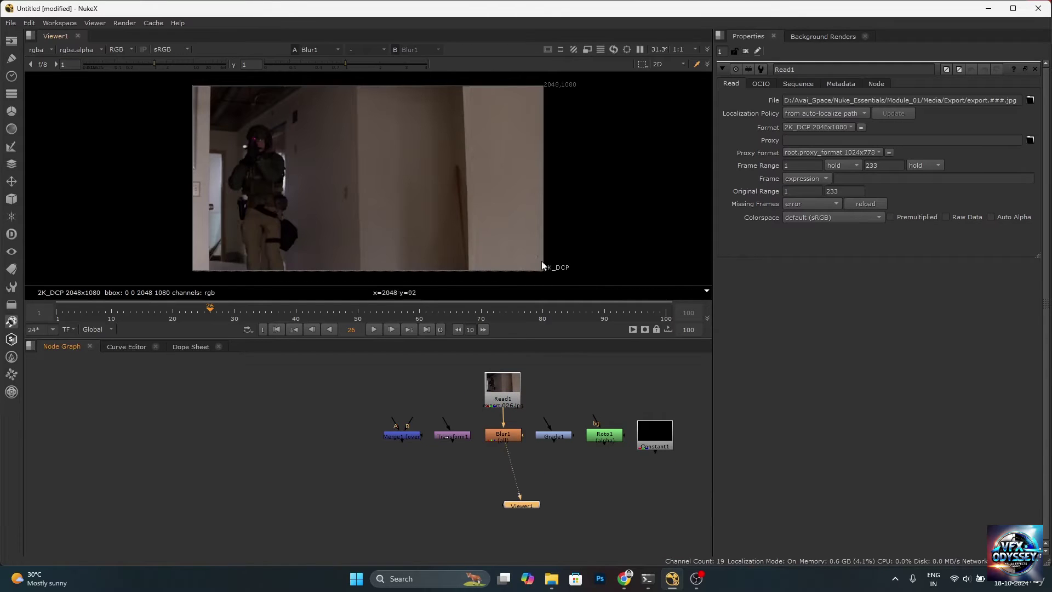
# Enlarge the viewer area above the node graph and set the Blur node's size to 66
pyautogui.doubleClick(507, 434)
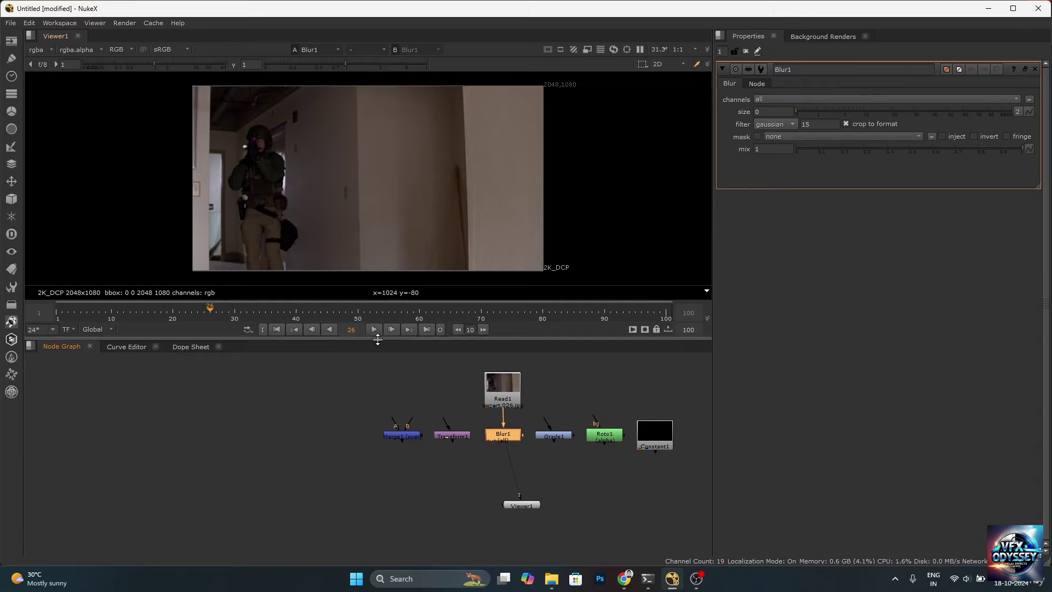
pyautogui.moveTo(376, 338); pyautogui.dragTo(381, 433)
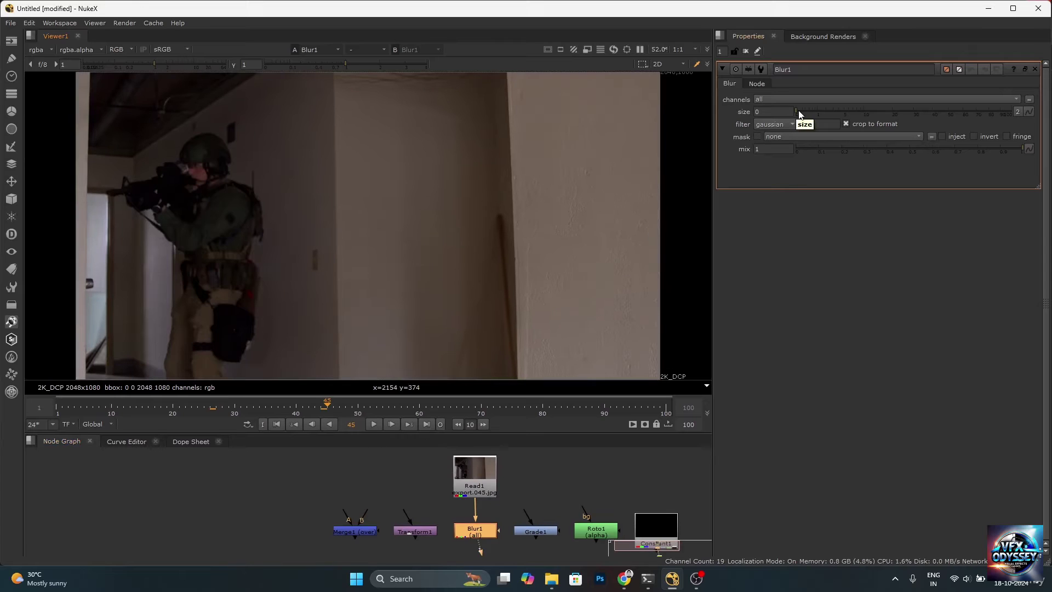
pyautogui.moveTo(798, 110); pyautogui.dragTo(971, 117)
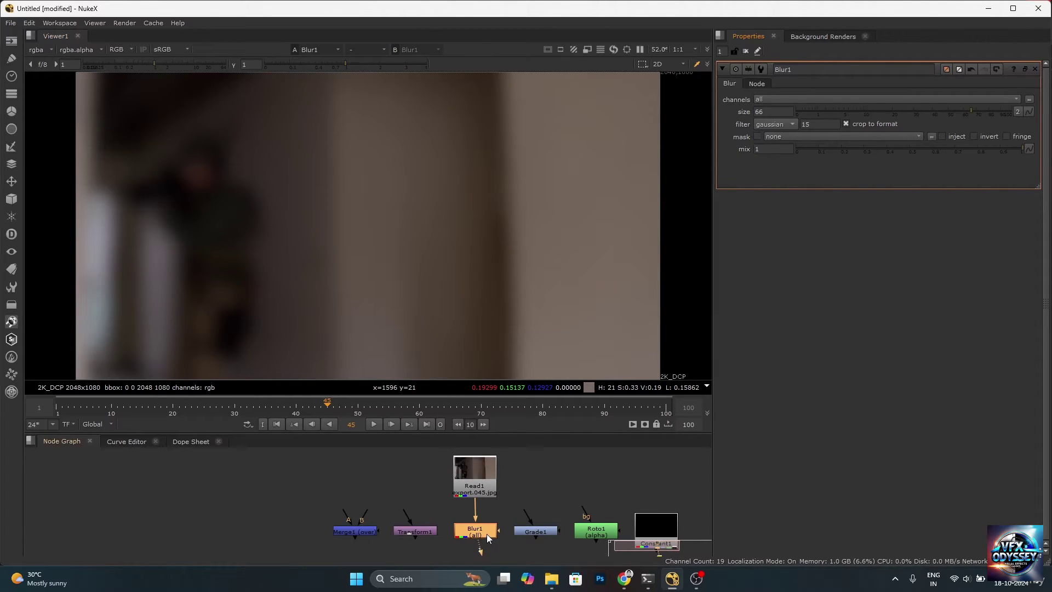
pyautogui.moveTo(487, 535); pyautogui.dragTo(486, 534)
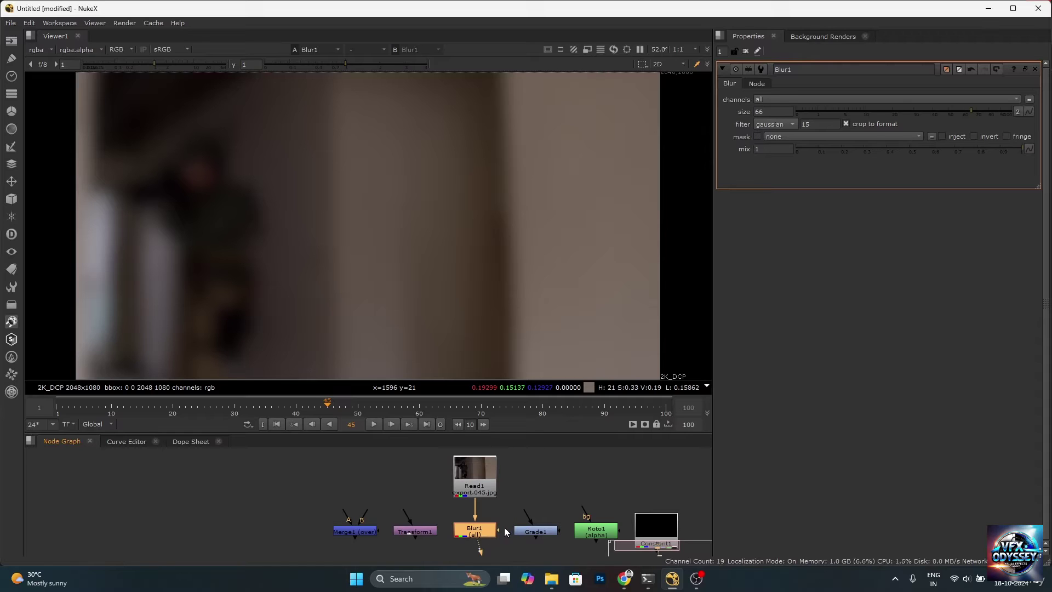
# Connect the Grade node's input to the Read node, display it in the viewer and open its properties
pyautogui.click(536, 531)
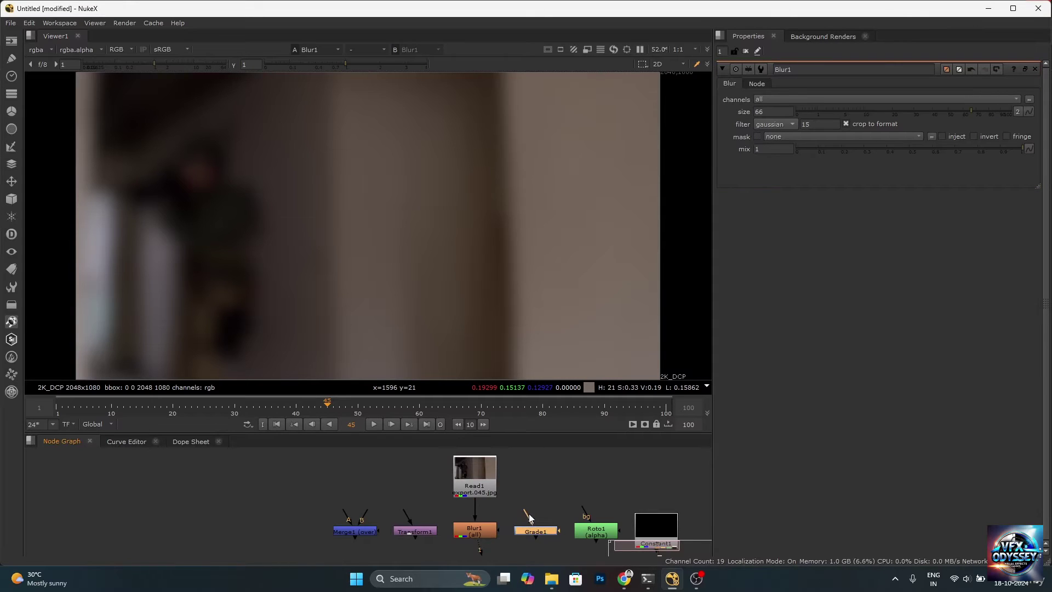
pyautogui.moveTo(492, 477); pyautogui.dragTo(493, 477)
pyautogui.press('1')
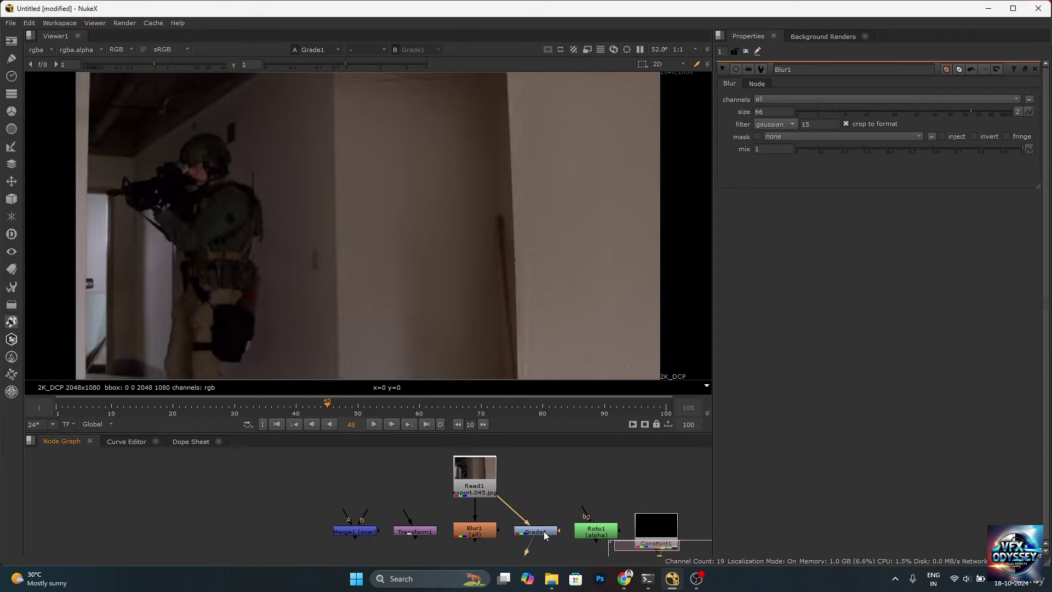
pyautogui.doubleClick(545, 533)
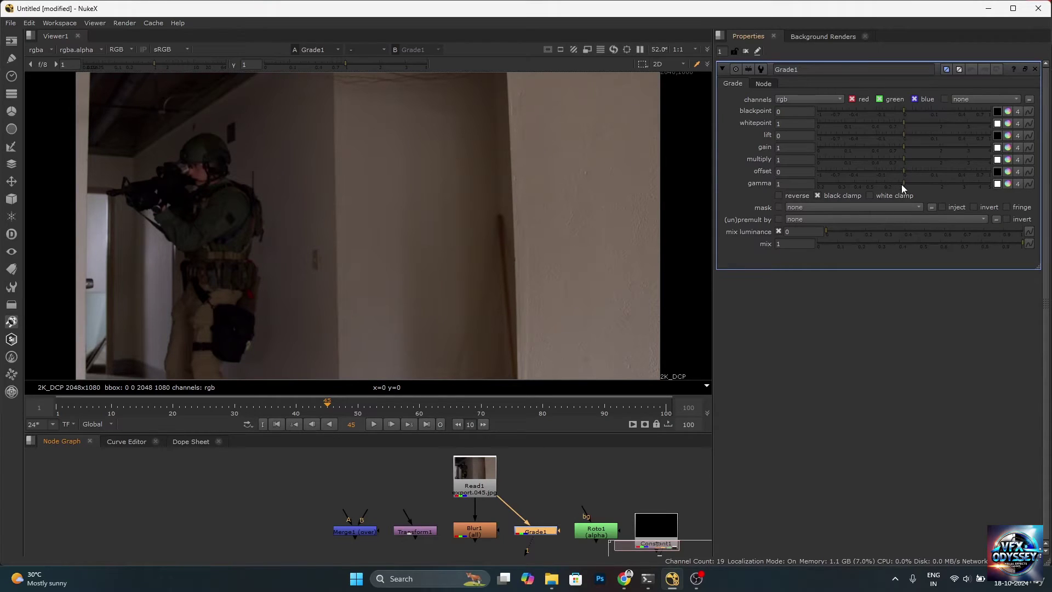
# Try a gamma of 0.79 and a gain of 1.34 on the Grade node, and reset both to 1
pyautogui.moveTo(902, 184); pyautogui.dragTo(921, 147)
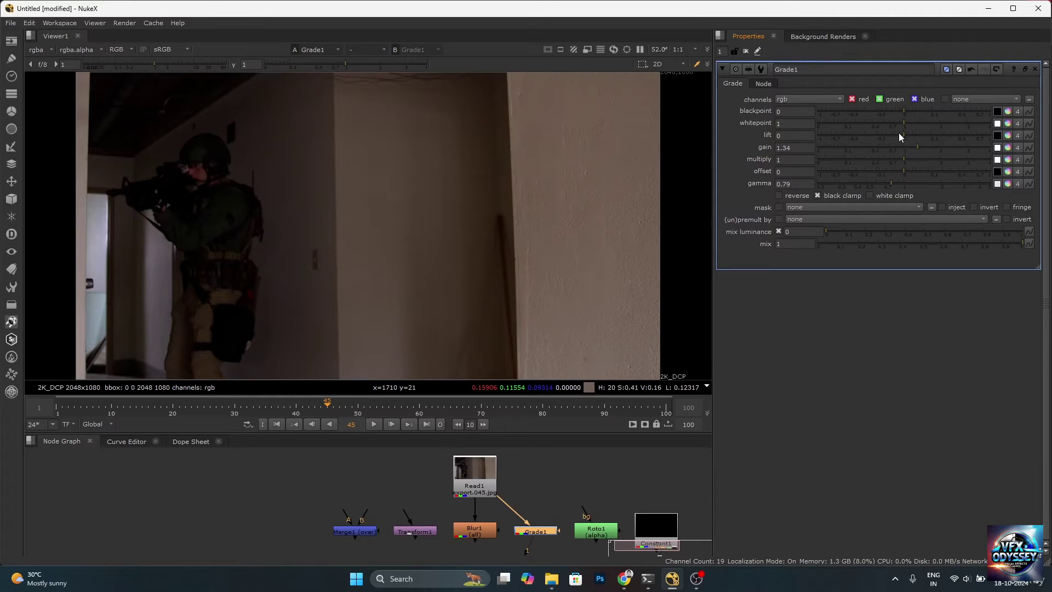
pyautogui.keyDown('ctrl'); pyautogui.click(918, 148); pyautogui.keyUp('ctrl')
pyautogui.keyDown('ctrl'); pyautogui.click(899, 184); pyautogui.keyUp('ctrl')
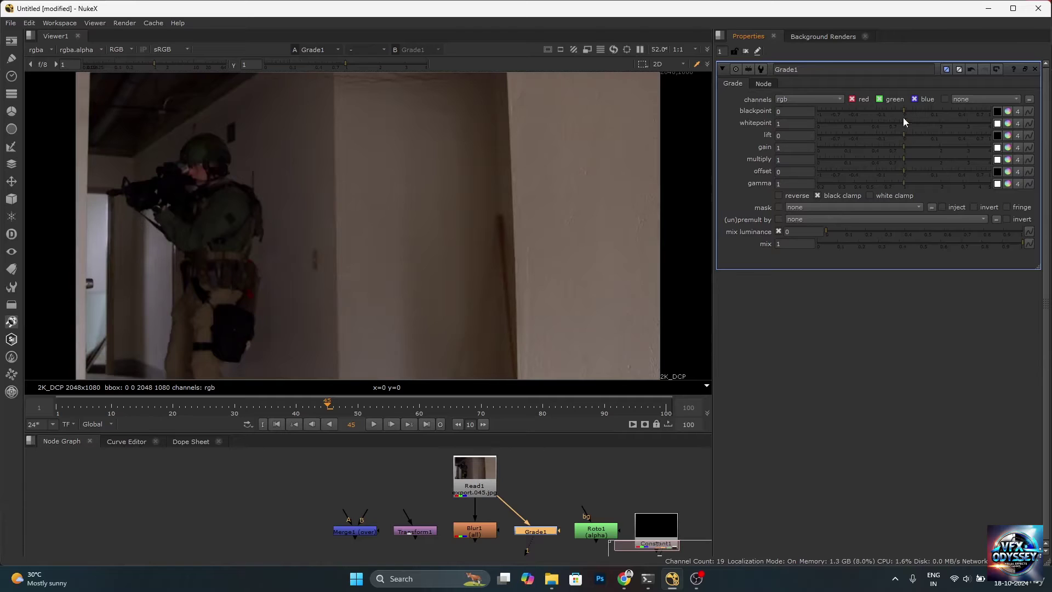
# Set the Grade node's blackpoint to 0.008 and its whitepoint to 0.7
pyautogui.moveTo(904, 114); pyautogui.dragTo(890, 126)
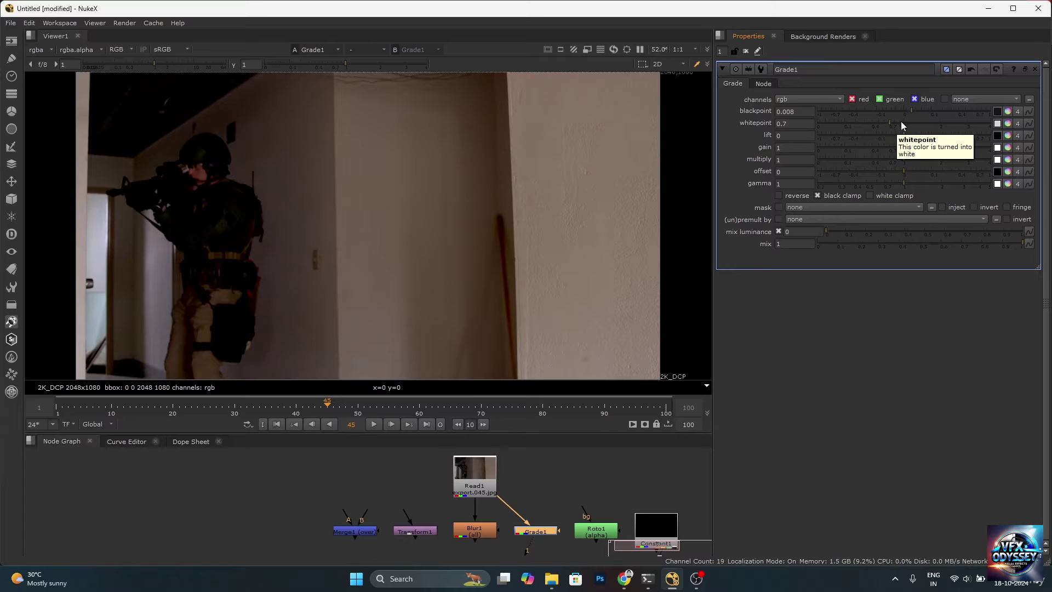
# Reset the Grade node's whitepoint to 1 and blackpoint to 0, and restore all its knobs to their defaults
pyautogui.click(902, 122)
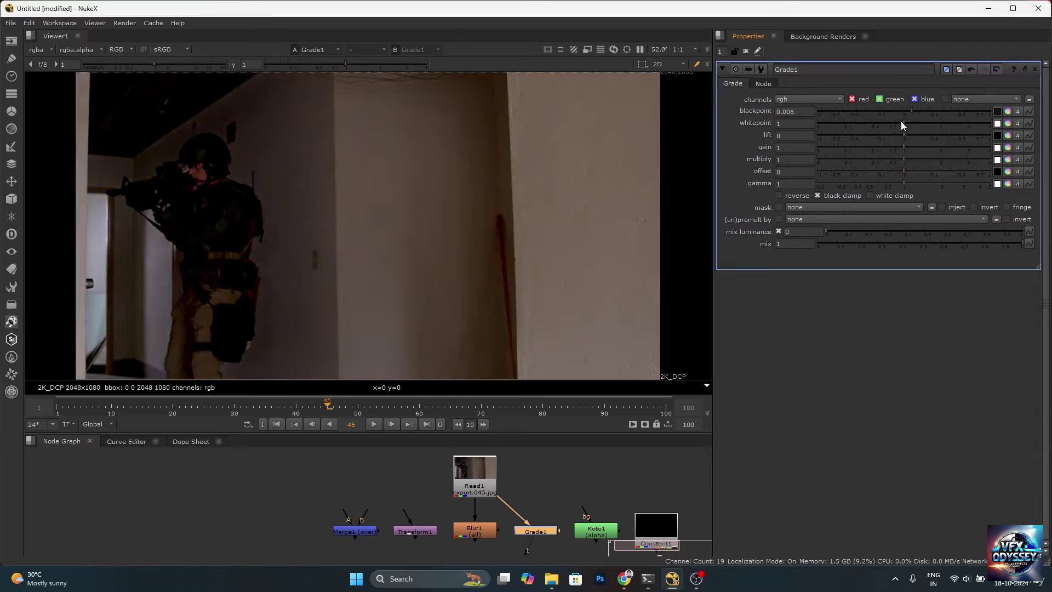
pyautogui.click(904, 108)
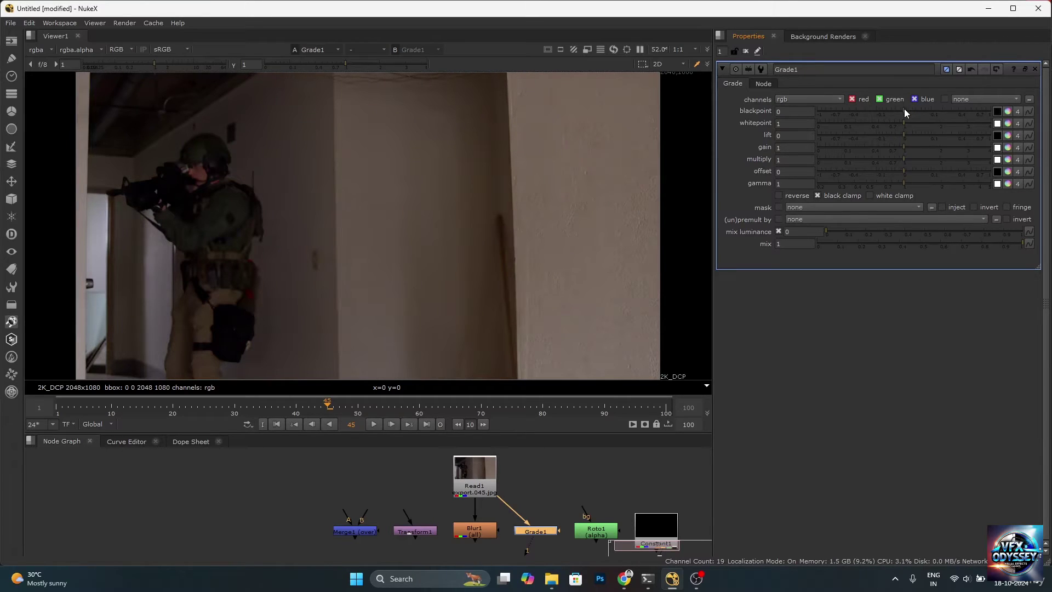
pyautogui.rightClick(741, 138)
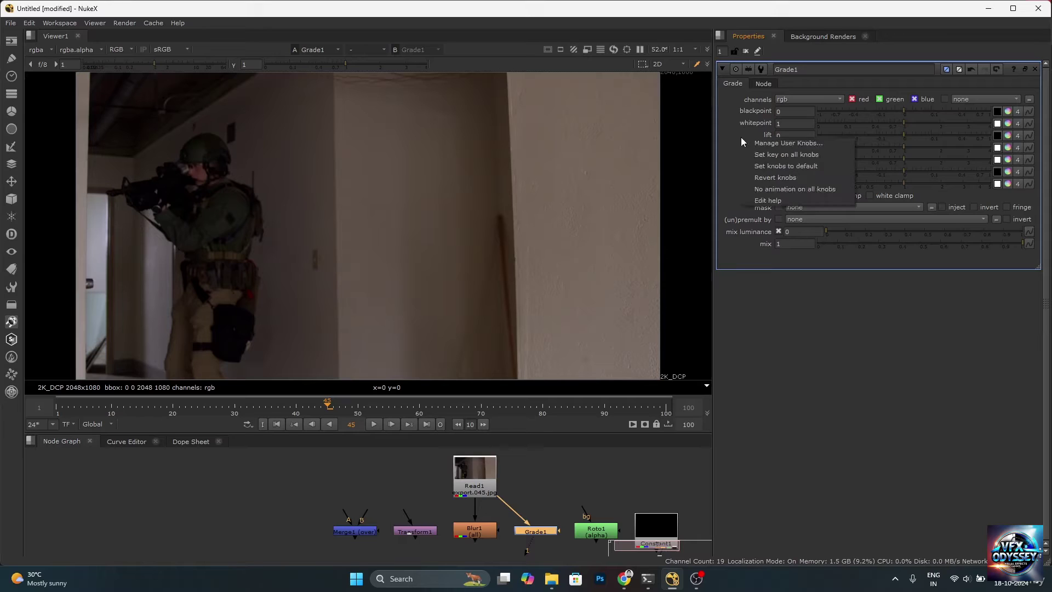
pyautogui.click(805, 169)
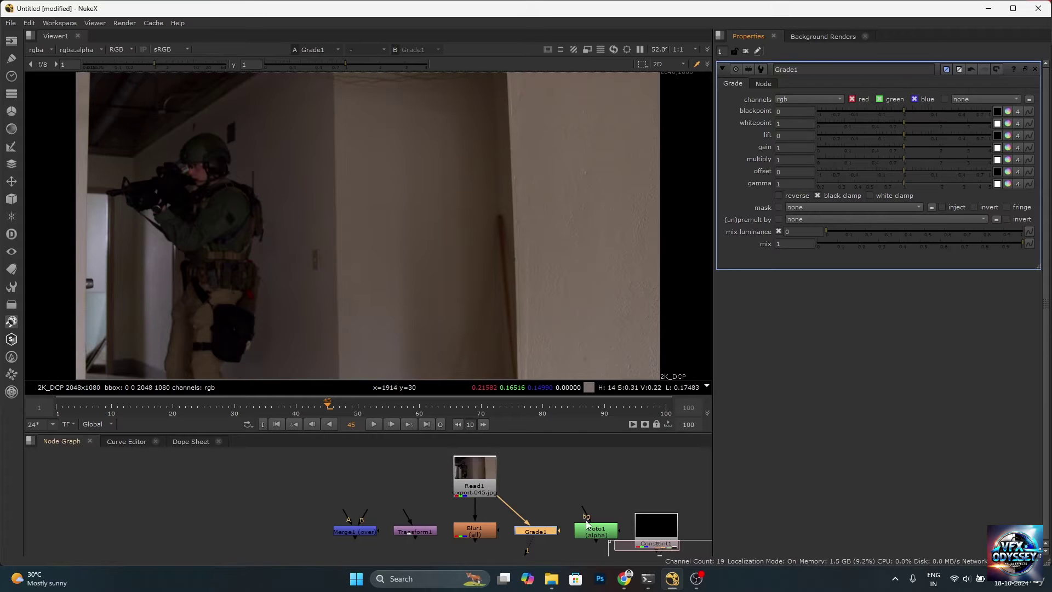
# Move the Read node above the Roto node, feed it into Roto's bg input, and disconnect the Blur and Grade nodes from it
pyautogui.scroll(-3, 555, 496)
pyautogui.scroll(3, 556, 496)
pyautogui.moveTo(554, 494); pyautogui.dragTo(532, 462, button='middle')
pyautogui.moveTo(470, 459); pyautogui.dragTo(555, 459)
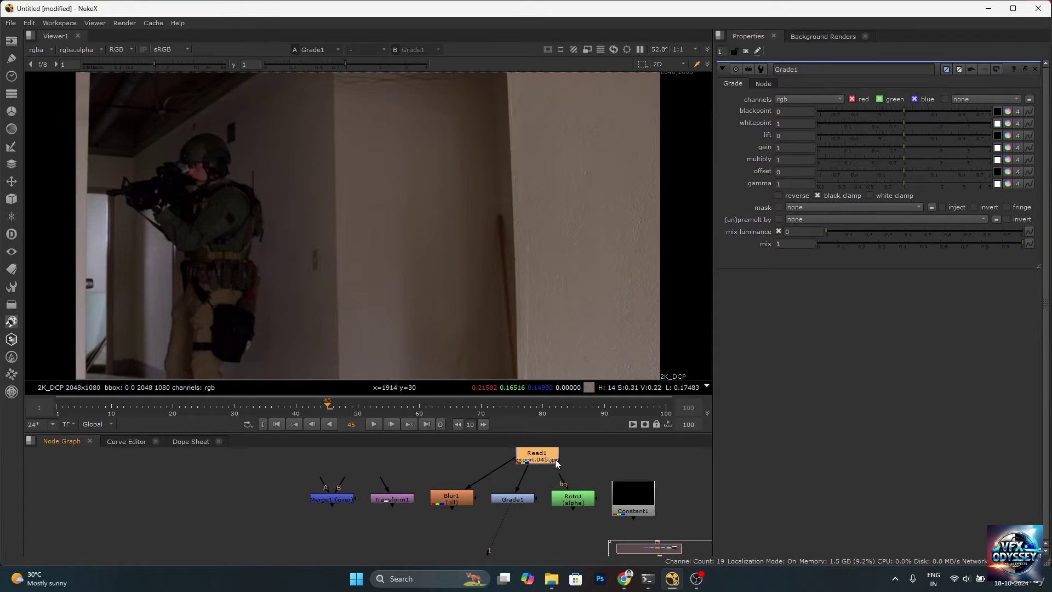
pyautogui.moveTo(518, 488); pyautogui.dragTo(477, 470)
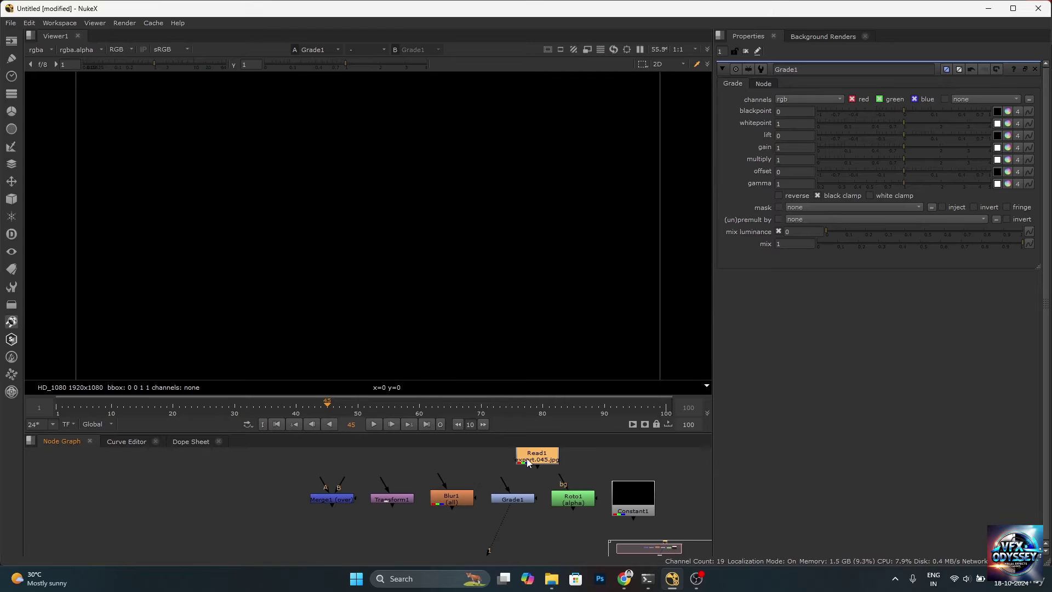
# Display the Roto node in the viewer and open its properties
pyautogui.click(580, 501)
pyautogui.press('1')
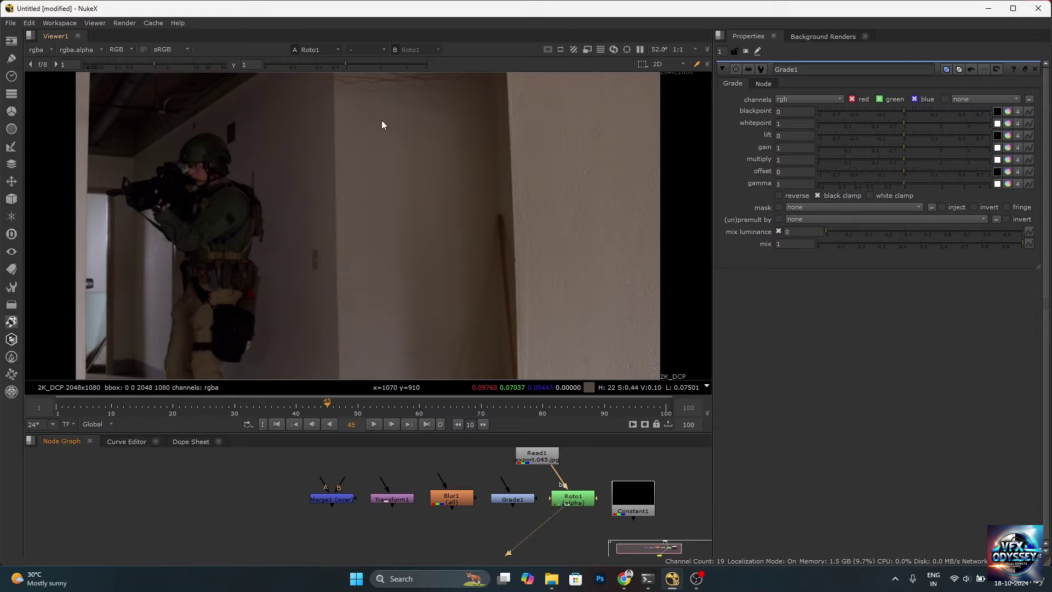
pyautogui.doubleClick(568, 495)
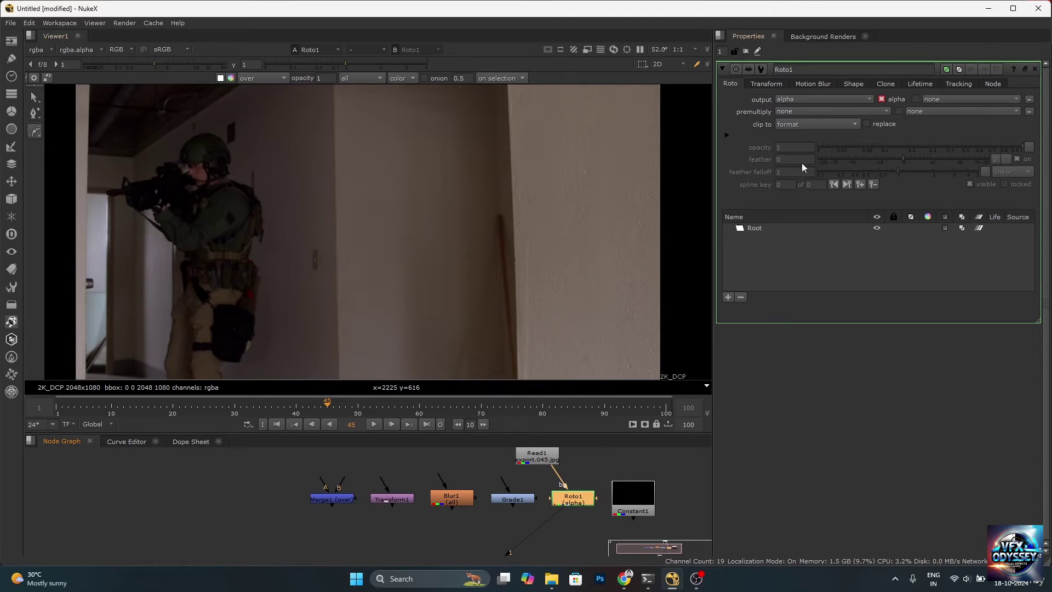
# Detach the Read node from the Roto node, place the Viewer node below the Constant node and display the Constant in it
pyautogui.moveTo(543, 457); pyautogui.dragTo(597, 454)
pyautogui.moveTo(586, 491); pyautogui.dragTo(562, 473)
pyautogui.click(634, 498)
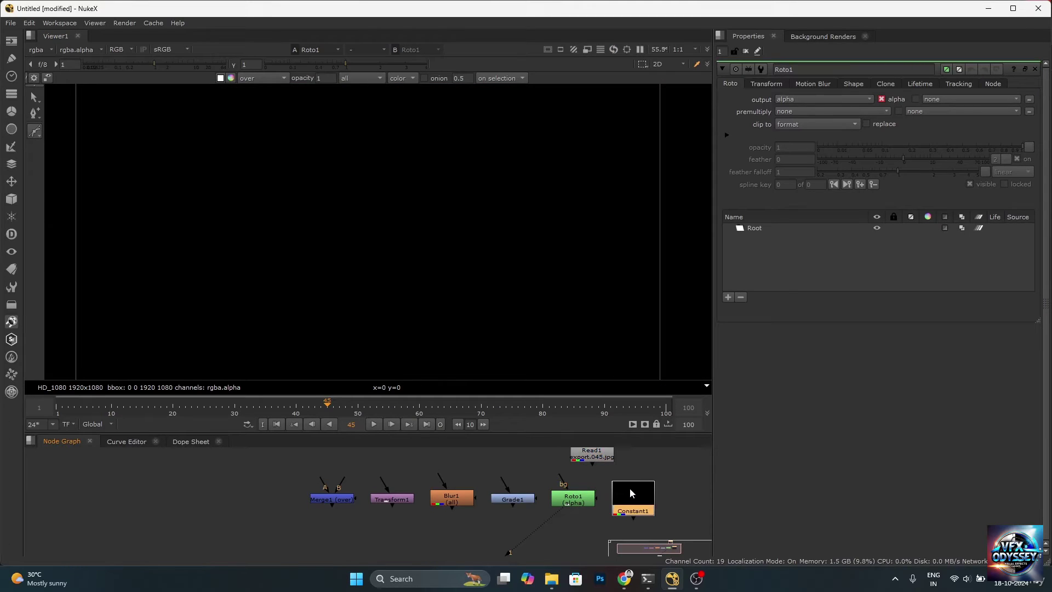
pyautogui.scroll(-8, 626, 493)
pyautogui.scroll(7, 626, 502)
pyautogui.moveTo(516, 538); pyautogui.dragTo(636, 521)
pyautogui.click(643, 472)
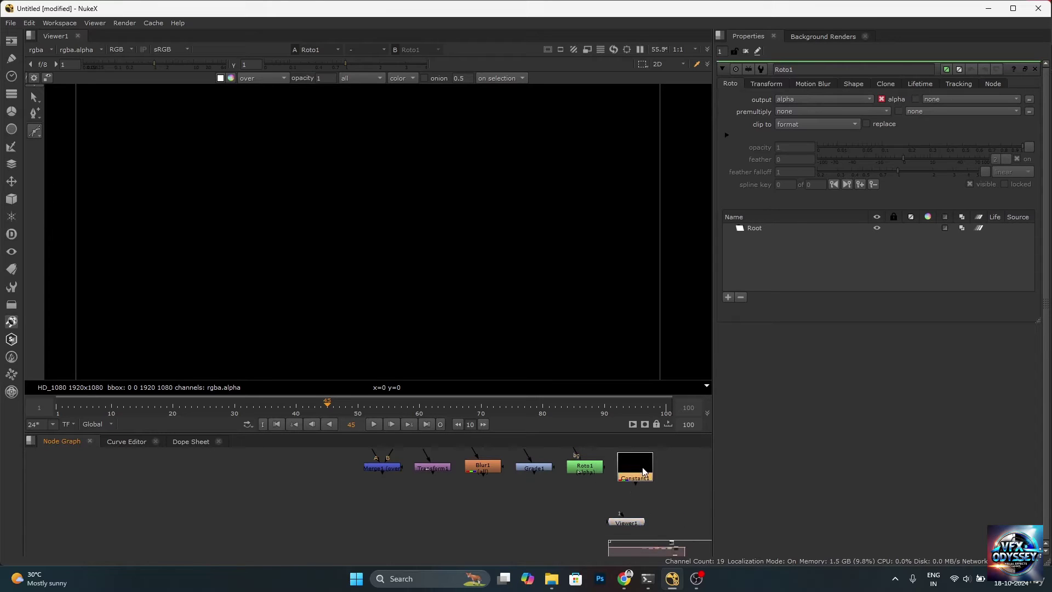
pyautogui.press('1')
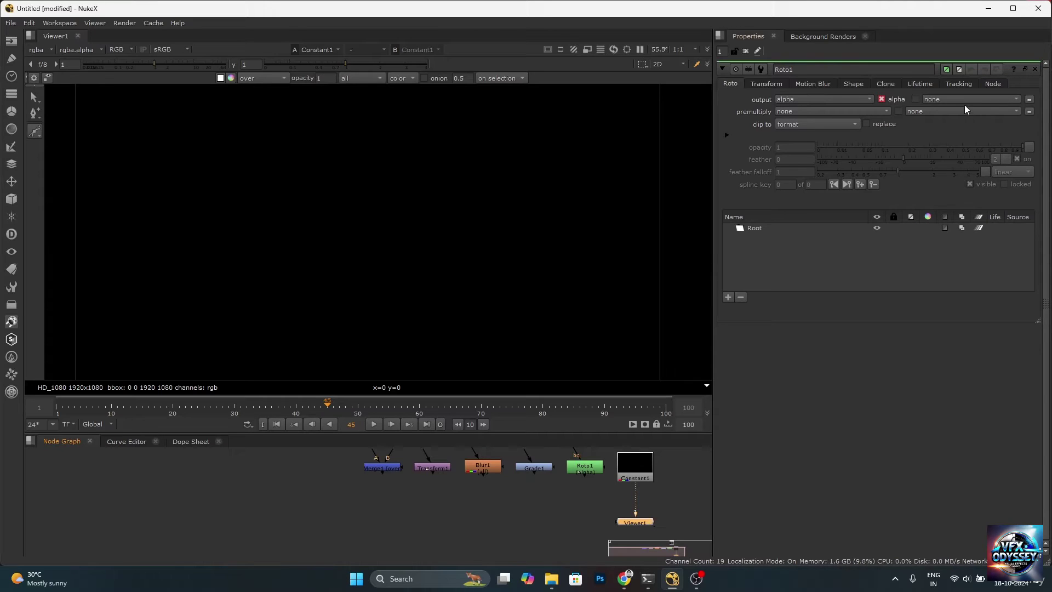
# Open the Constant node's properties and set its color to red 0.062, green 0.33, blue 0.32 and alpha 0.18
pyautogui.doubleClick(635, 466)
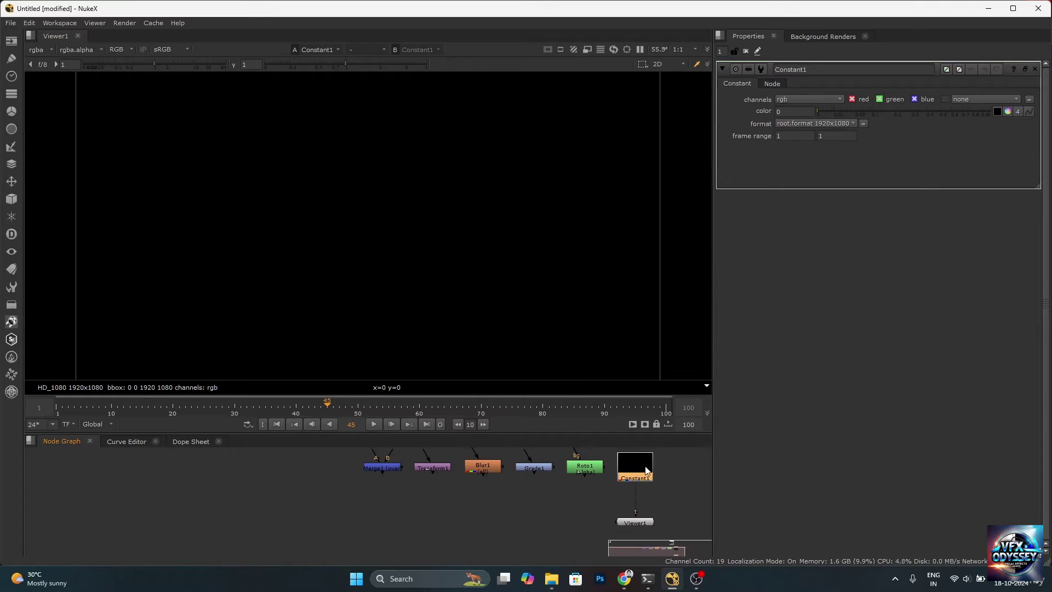
pyautogui.moveTo(821, 109); pyautogui.dragTo(891, 106)
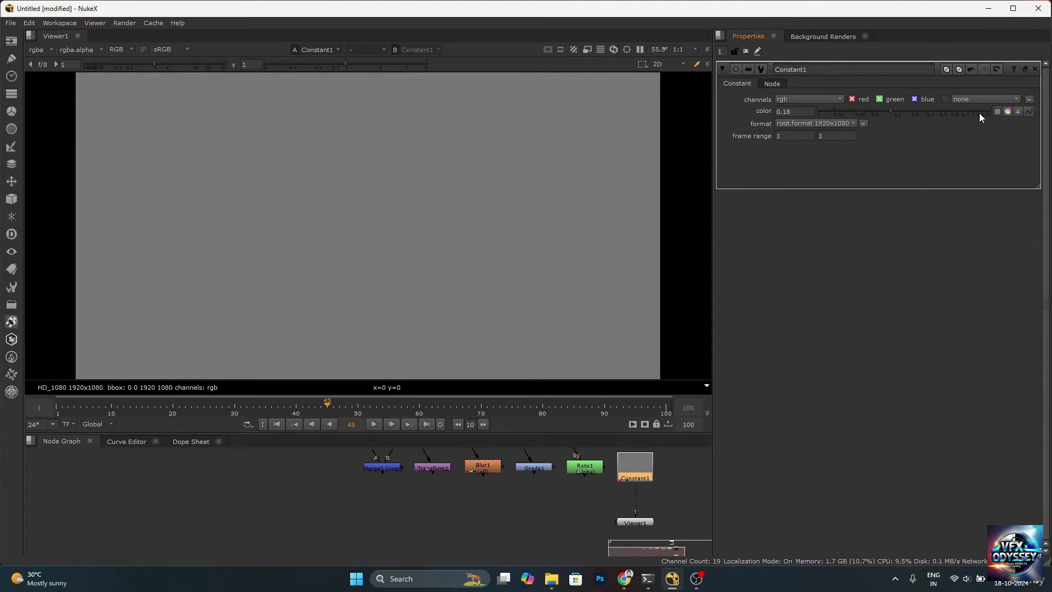
pyautogui.click(1007, 112)
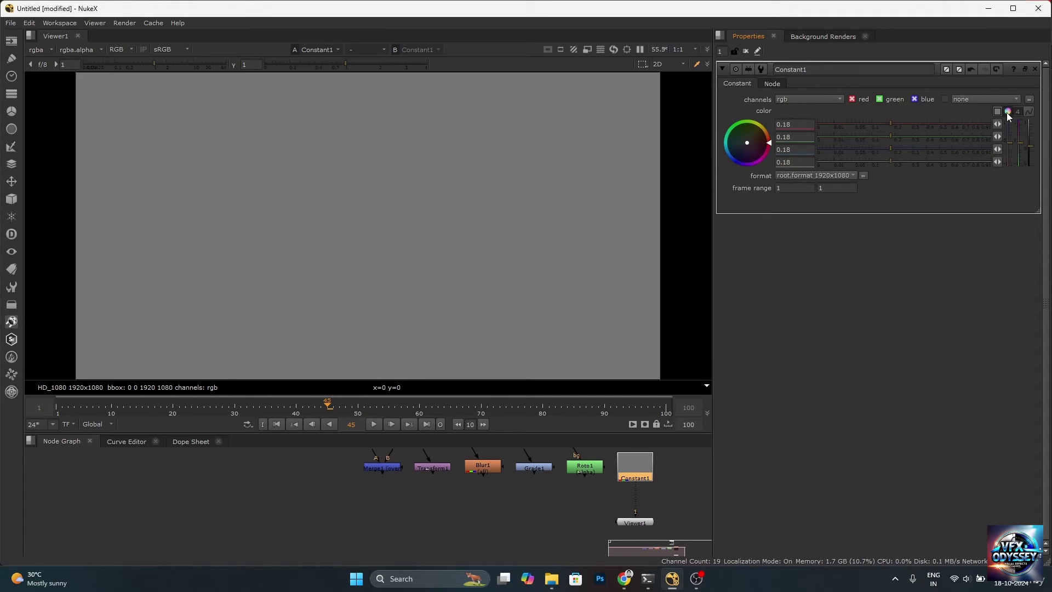
pyautogui.moveTo(892, 125); pyautogui.dragTo(916, 148)
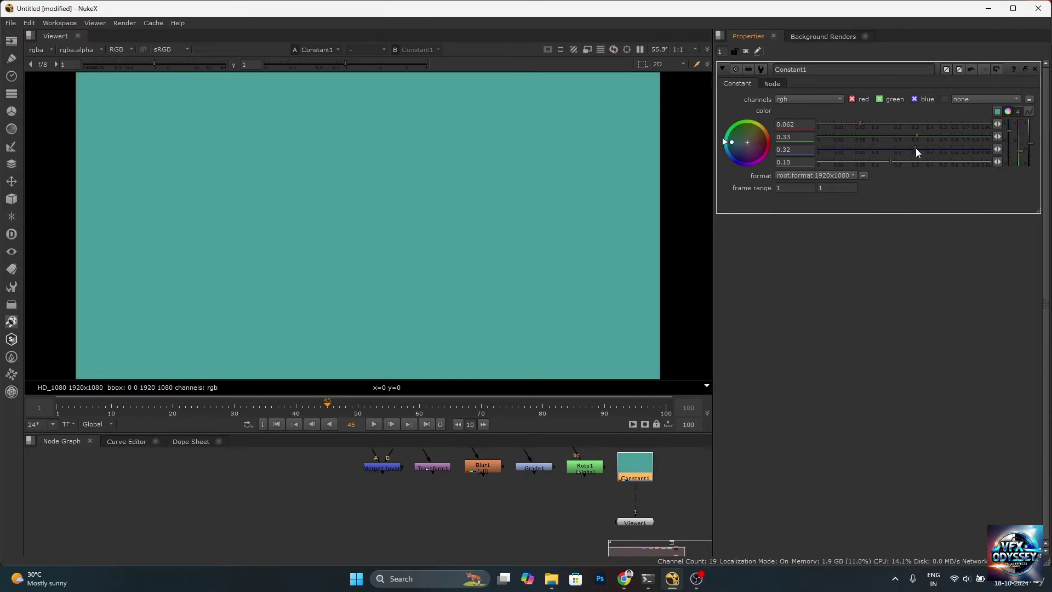
pyautogui.click(1008, 111)
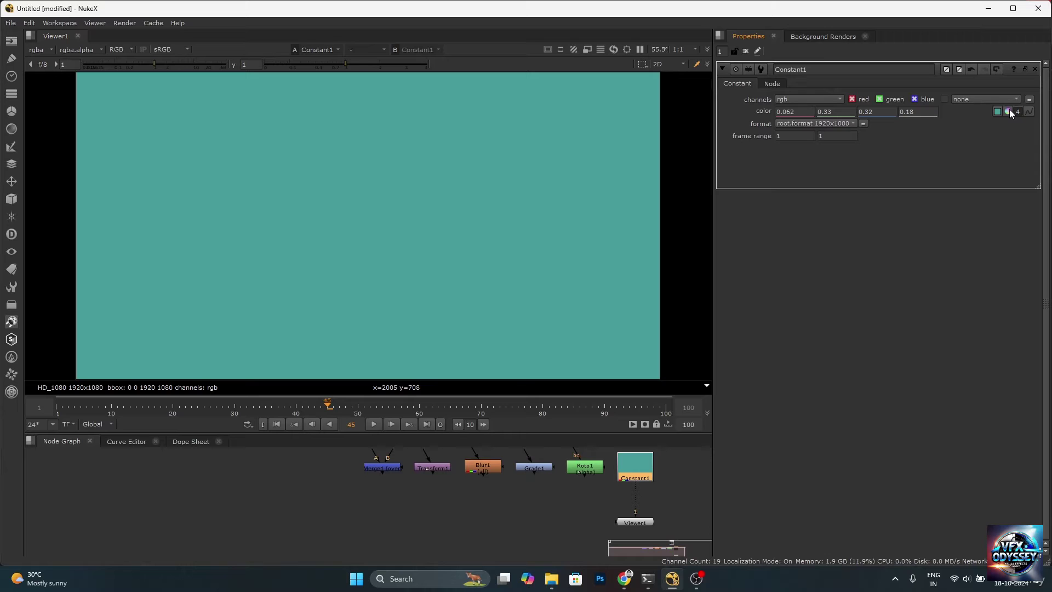
# Using the floating color picker, change the Constant's color to light grey with red 0.522926, green 0.506185 and blue 0.539667
pyautogui.keyDown('ctrl'); pyautogui.click(1008, 112); pyautogui.keyUp('ctrl')
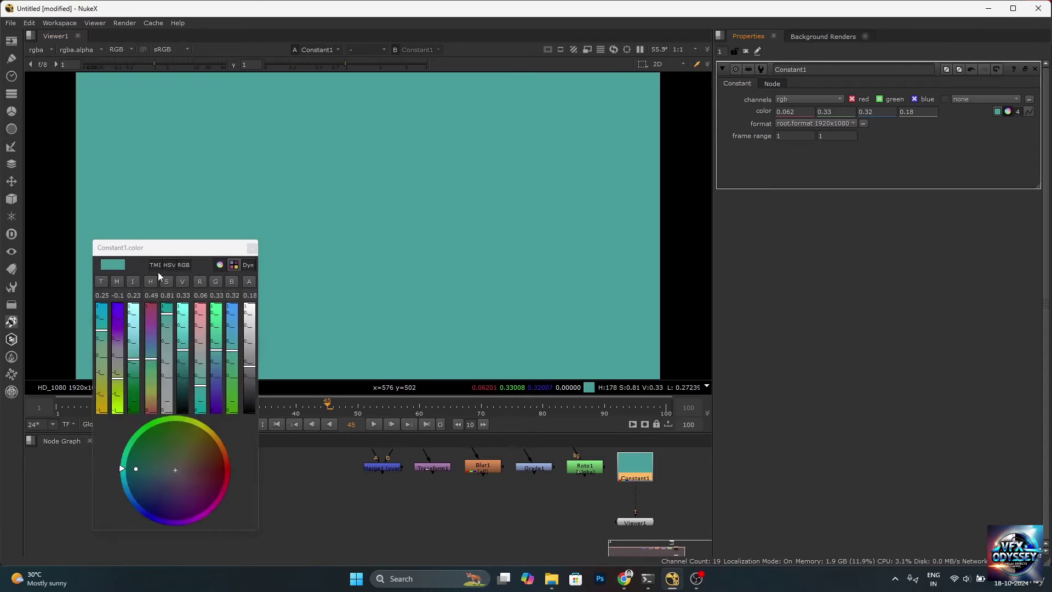
pyautogui.moveTo(188, 245); pyautogui.dragTo(539, 135)
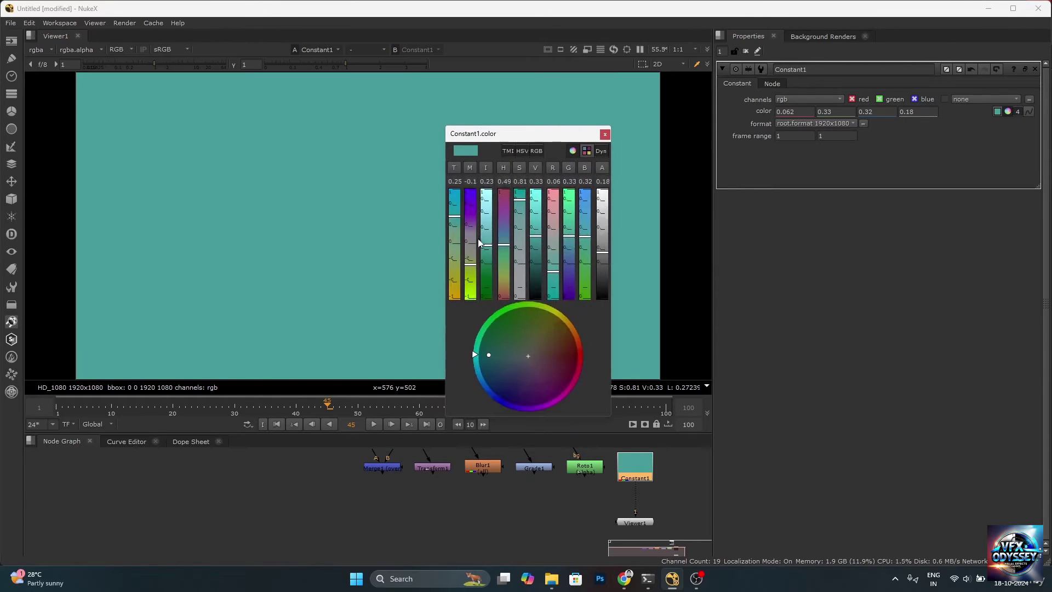
pyautogui.moveTo(468, 256); pyautogui.dragTo(519, 299)
pyautogui.moveTo(506, 371); pyautogui.dragTo(528, 360)
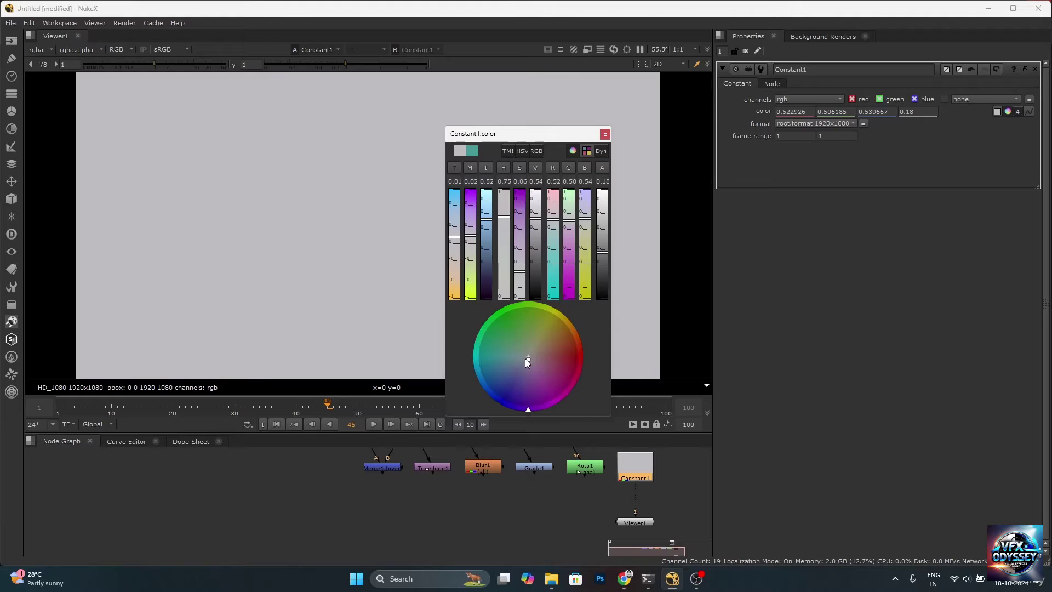
# Move the Viewer node away from the Constant node to below the middle of the node row
pyautogui.scroll(-2, 413, 468)
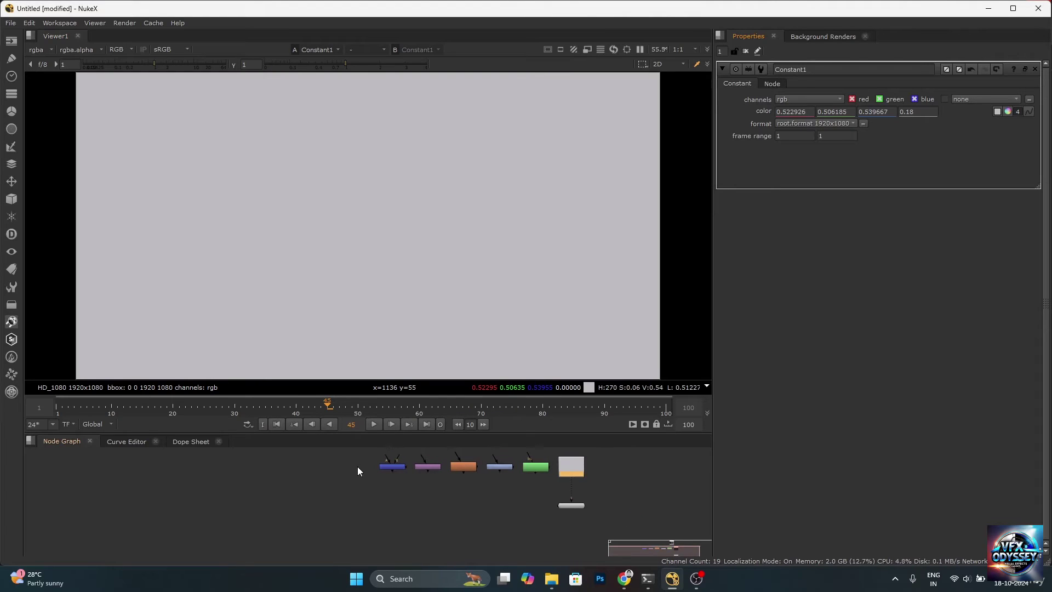
pyautogui.moveTo(571, 506); pyautogui.dragTo(485, 531)
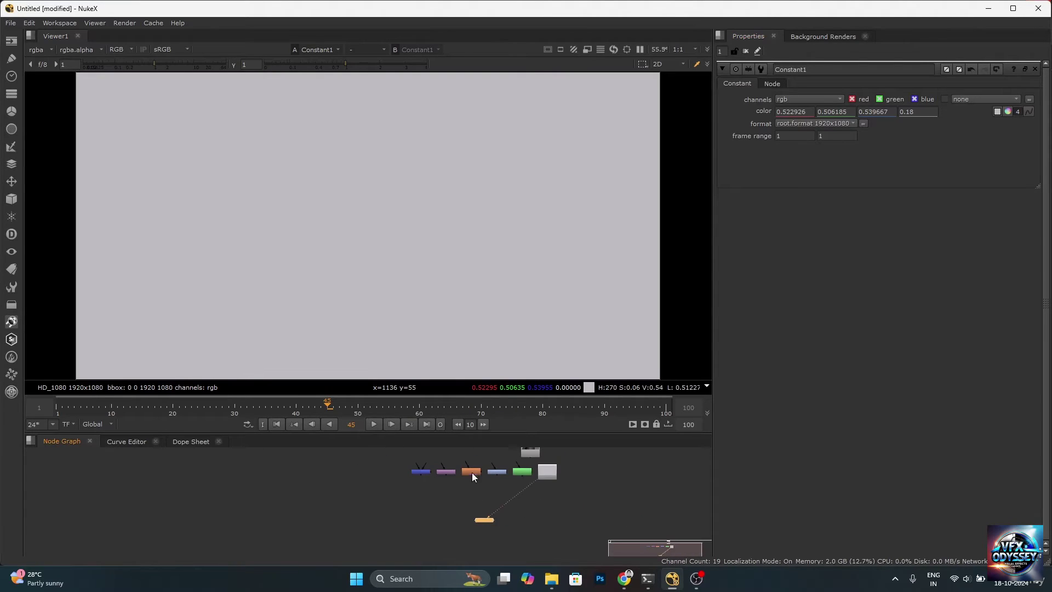
pyautogui.scroll(2, 471, 473)
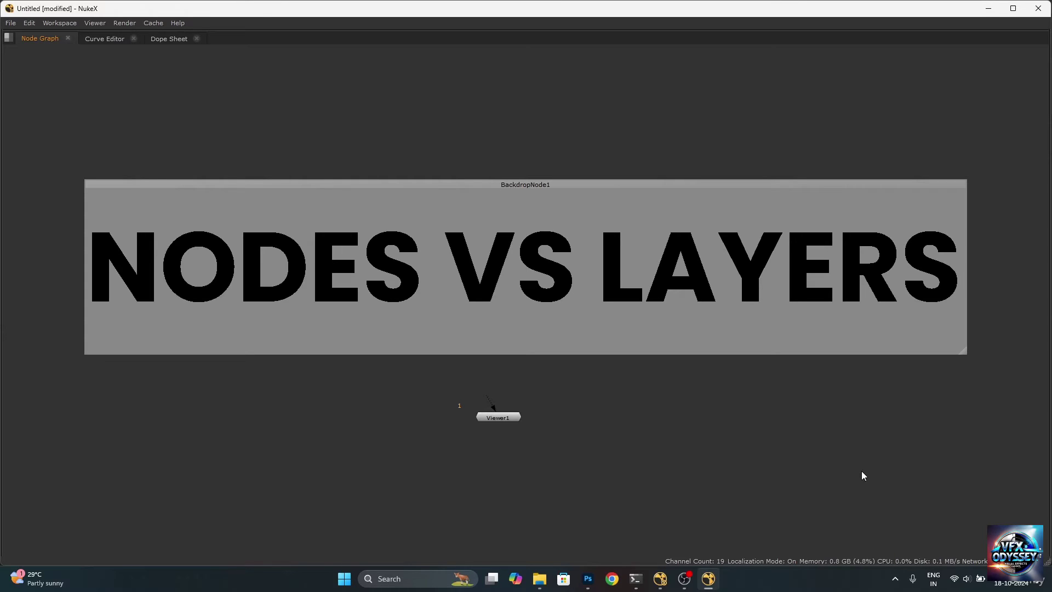
# Switch to Photoshop and examine the layer stack of Painting_Final.psd across the Fog 2, M2 and M3 groups
pyautogui.hotkey('alt', 'Tab')
pyautogui.hotkey('alt', 'Tab')
pyautogui.hotkey('alt', 'Tab')
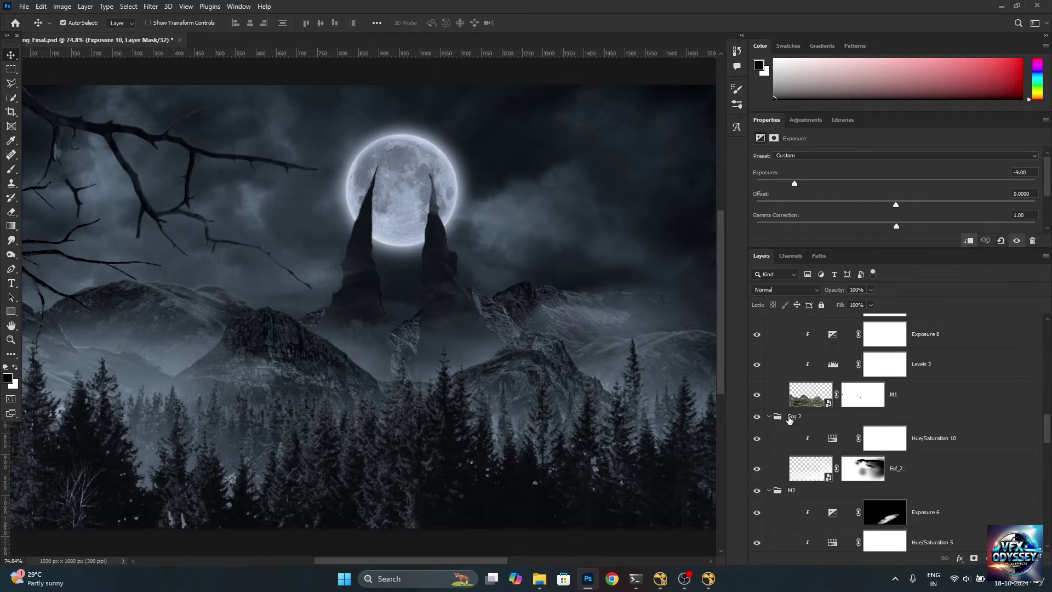
pyautogui.scroll(-2, 918, 426)
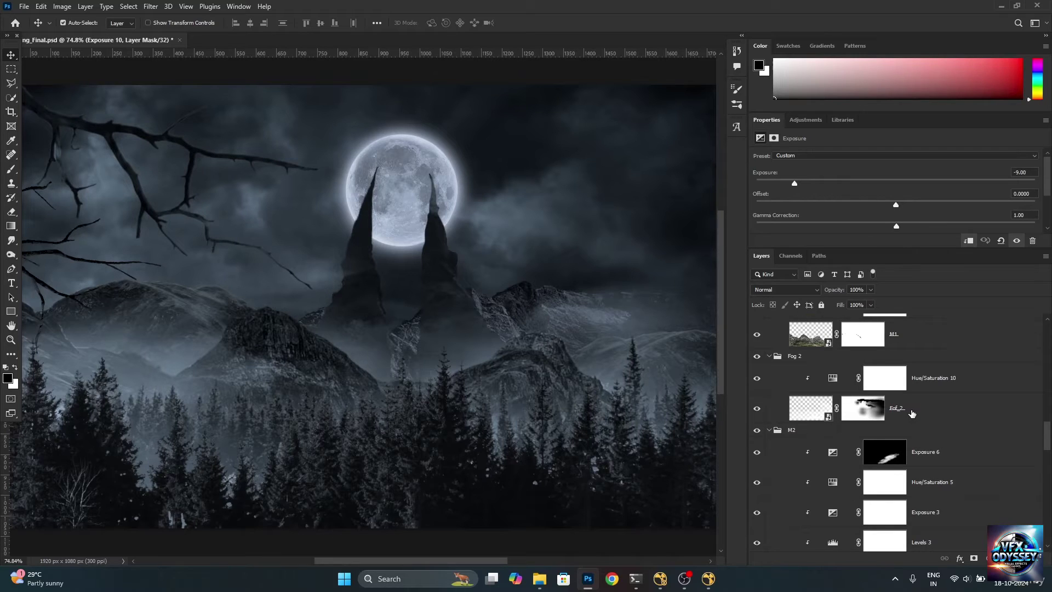
pyautogui.scroll(-1, 960, 453)
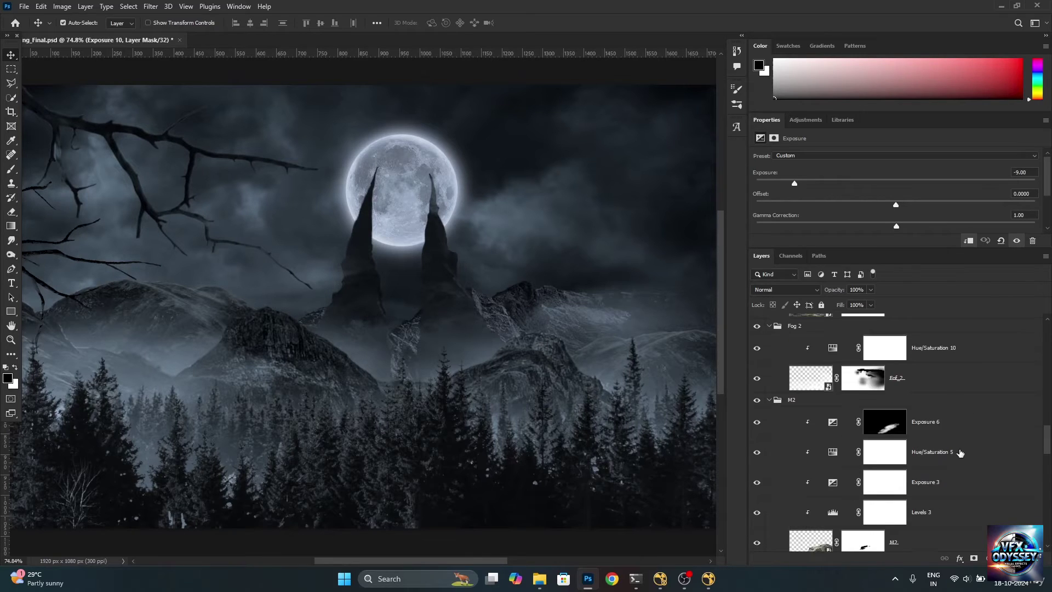
pyautogui.scroll(-1, 960, 452)
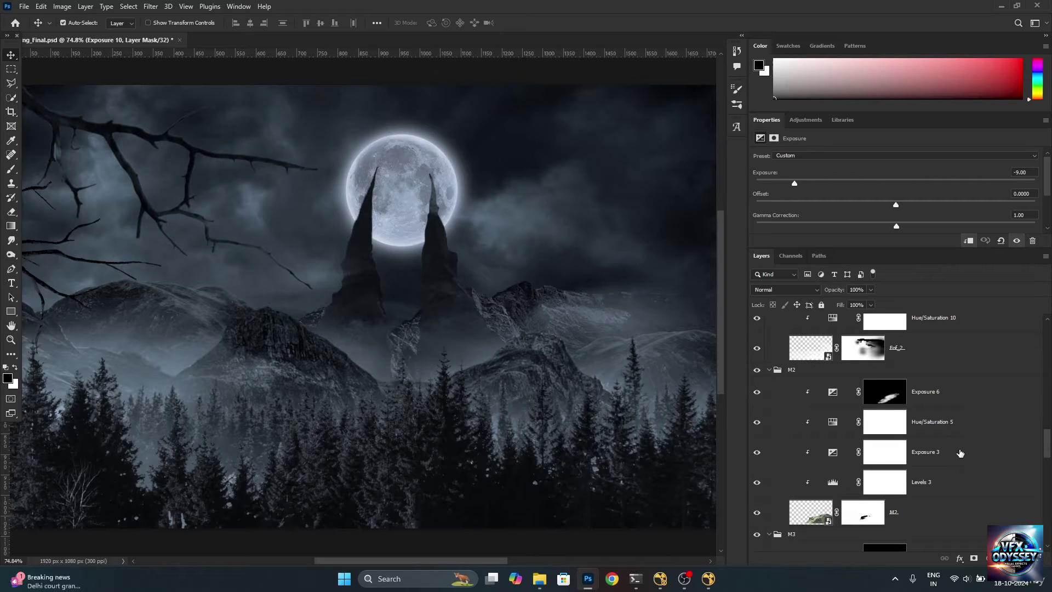
pyautogui.scroll(-1, 960, 452)
pyautogui.scroll(-1, 960, 452)
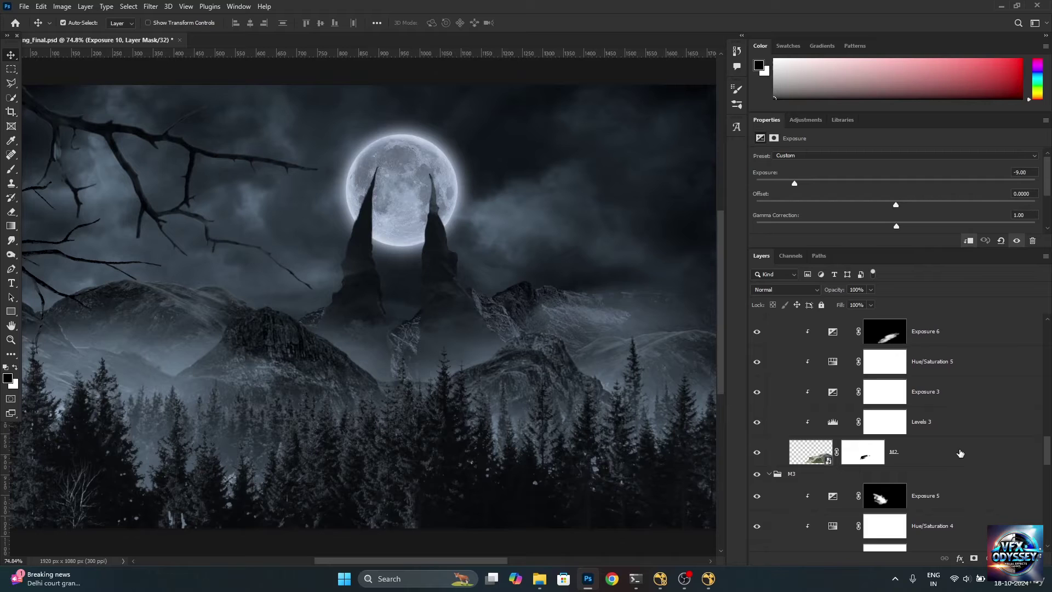
pyautogui.scroll(-1, 960, 452)
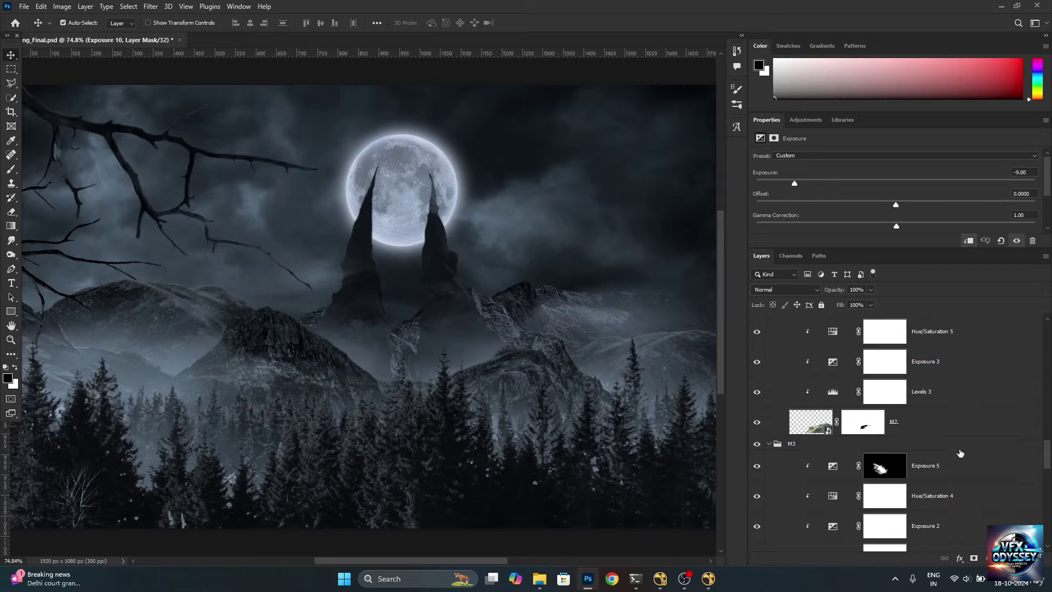
pyautogui.scroll(2, 960, 452)
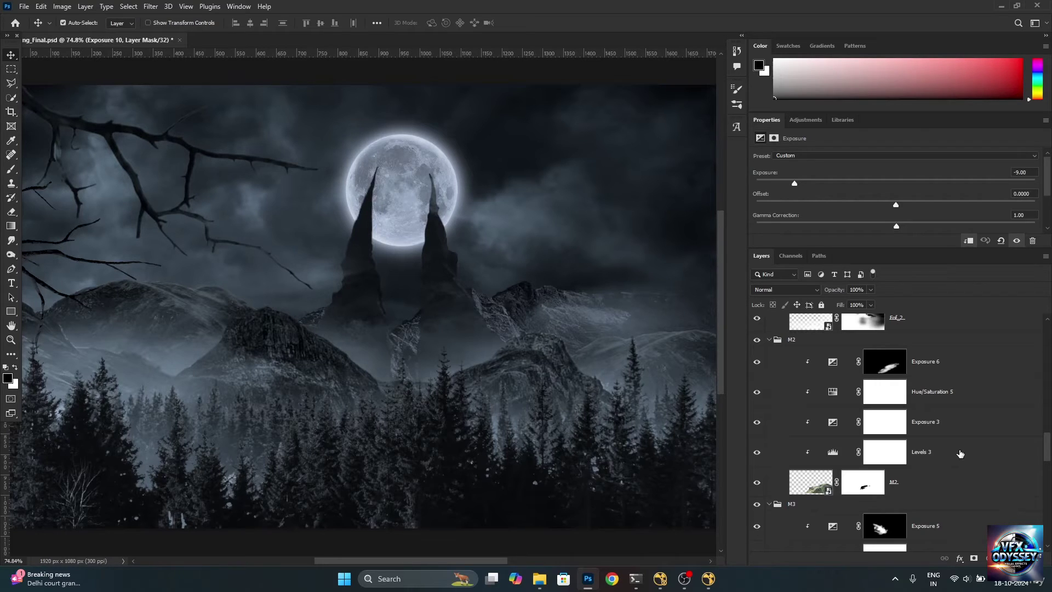
pyautogui.scroll(-2, 960, 453)
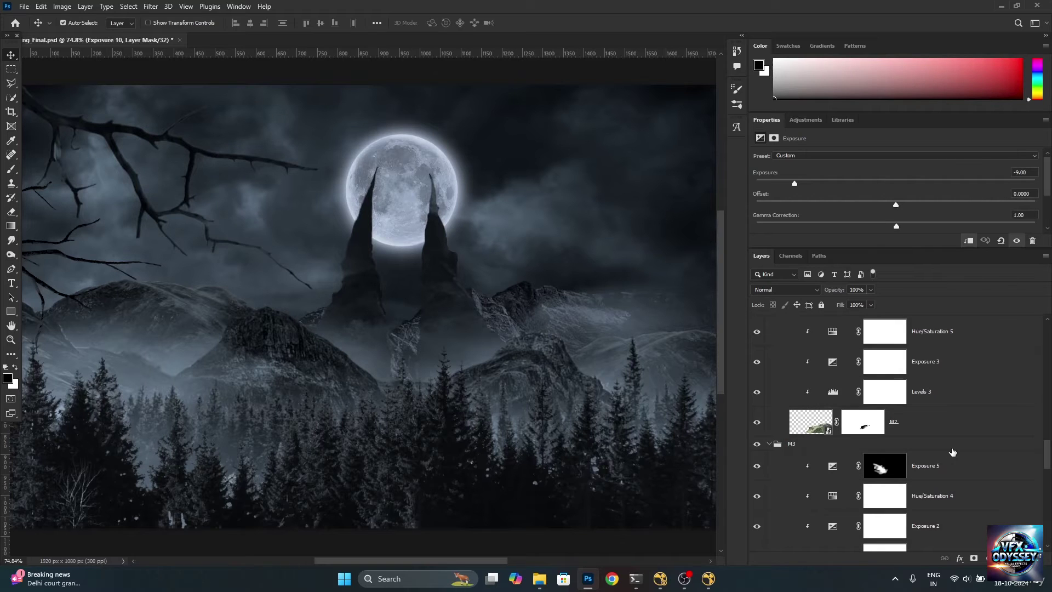
# Switch to the Nuke car composite, maximize its node graph and examine the nodes between the Roto branches and Copy2
pyautogui.hotkey('alt', 'Tab')
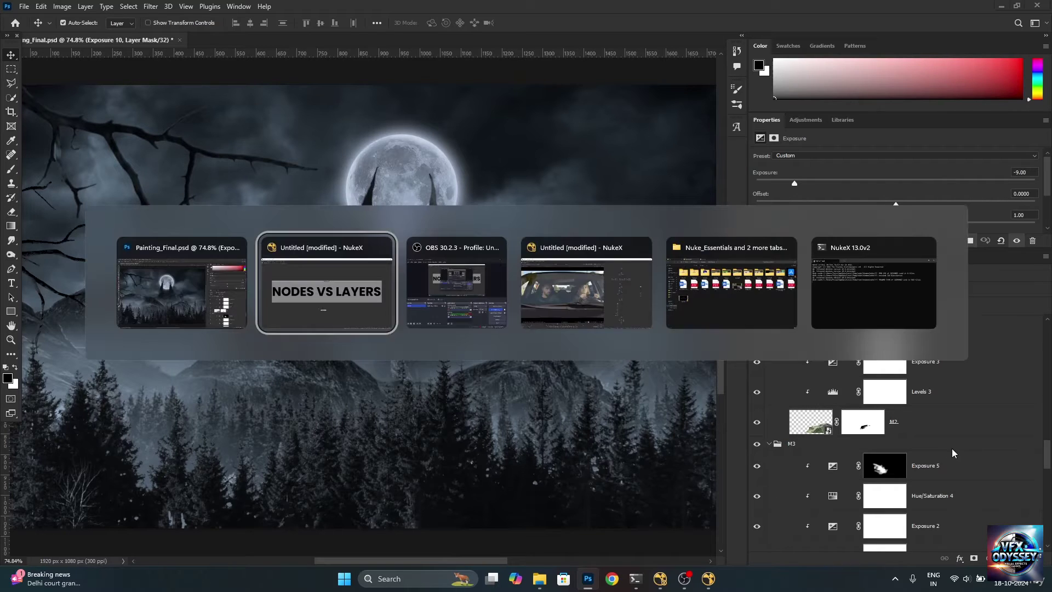
pyautogui.hotkey('alt', 'Tab')
pyautogui.hotkey('alt', 'Tab')
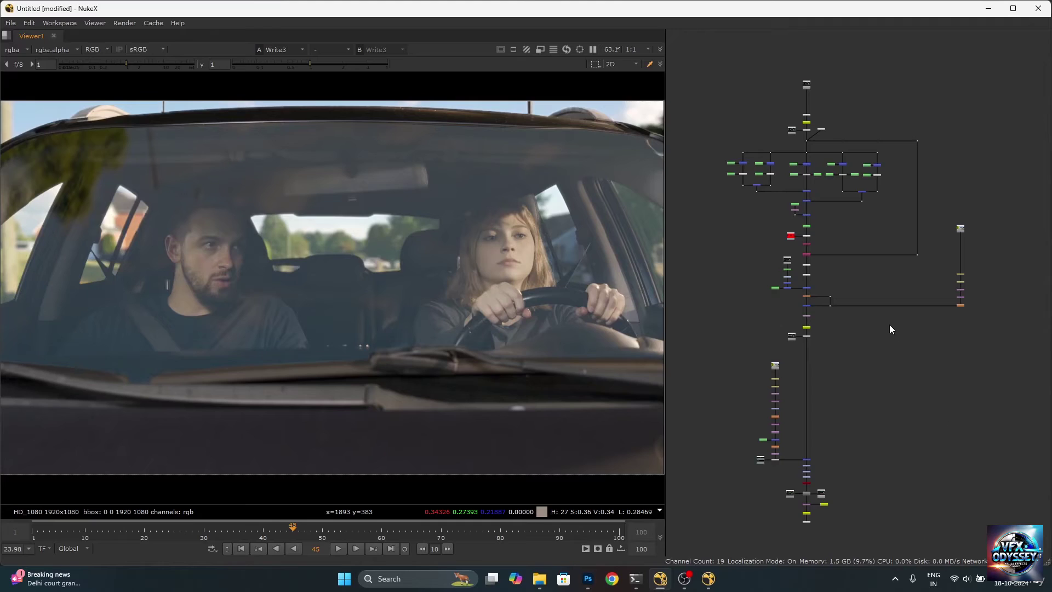
pyautogui.press('space')
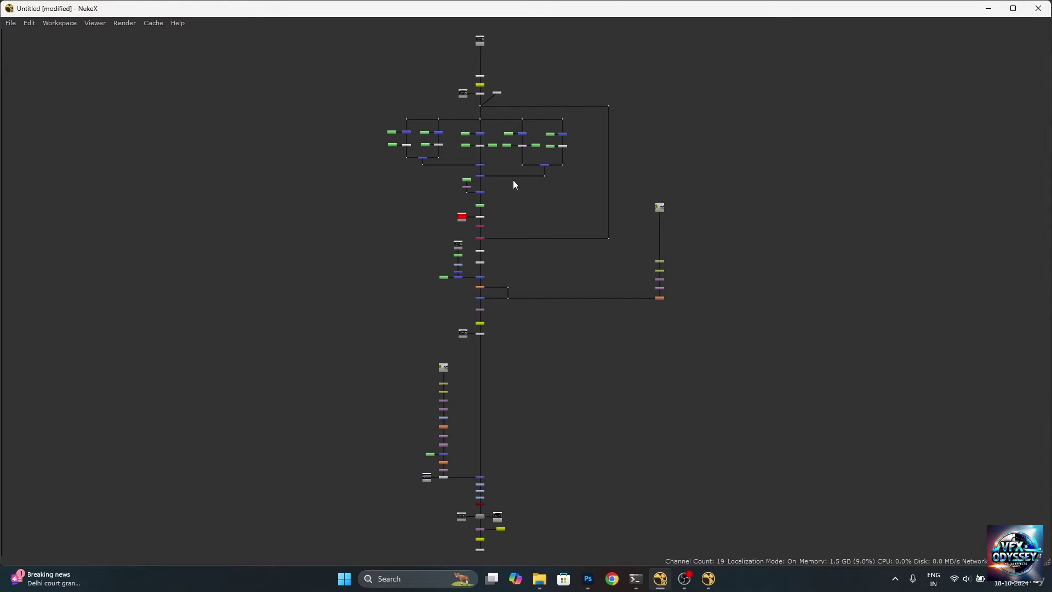
pyautogui.scroll(5, 547, 165)
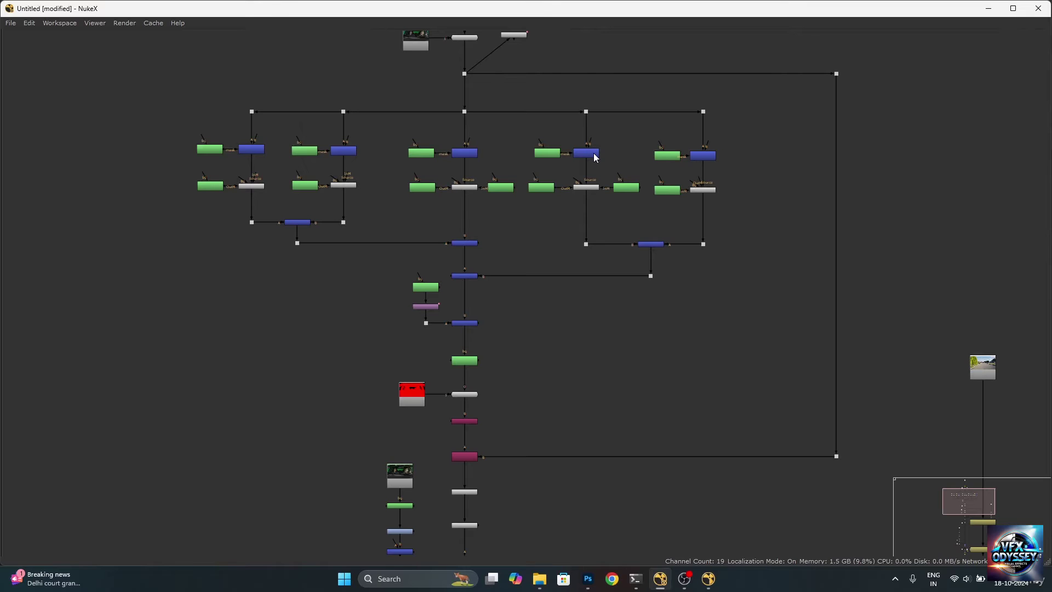
pyautogui.scroll(5, 472, 301)
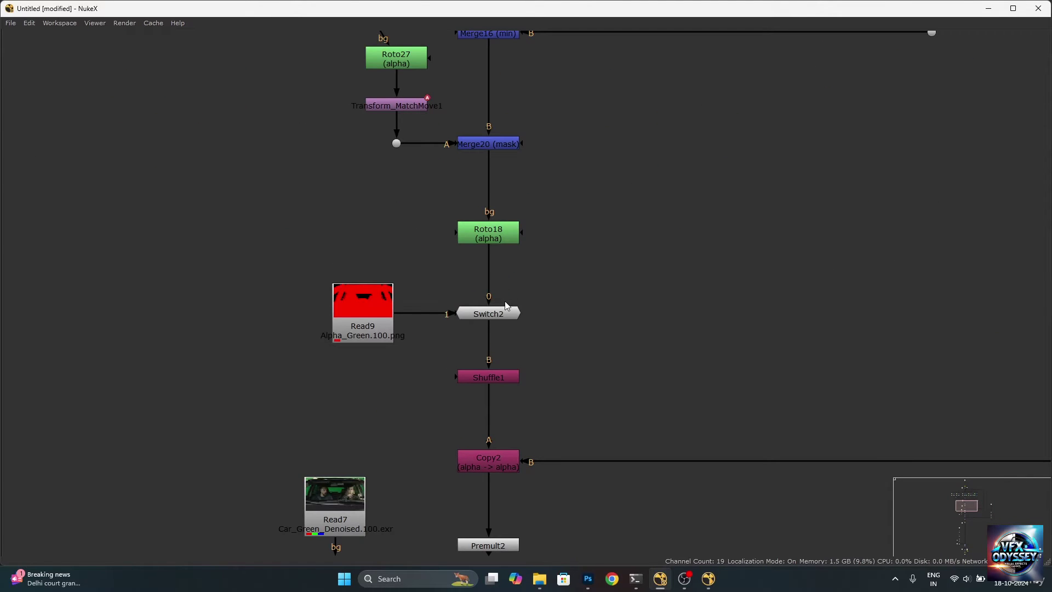
# Examine the car composite's node chain from Switch2 through LightWrap2, Merge8 and the Read10 branch down to Grade5
pyautogui.scroll(-5, 505, 301)
pyautogui.scroll(5, 526, 285)
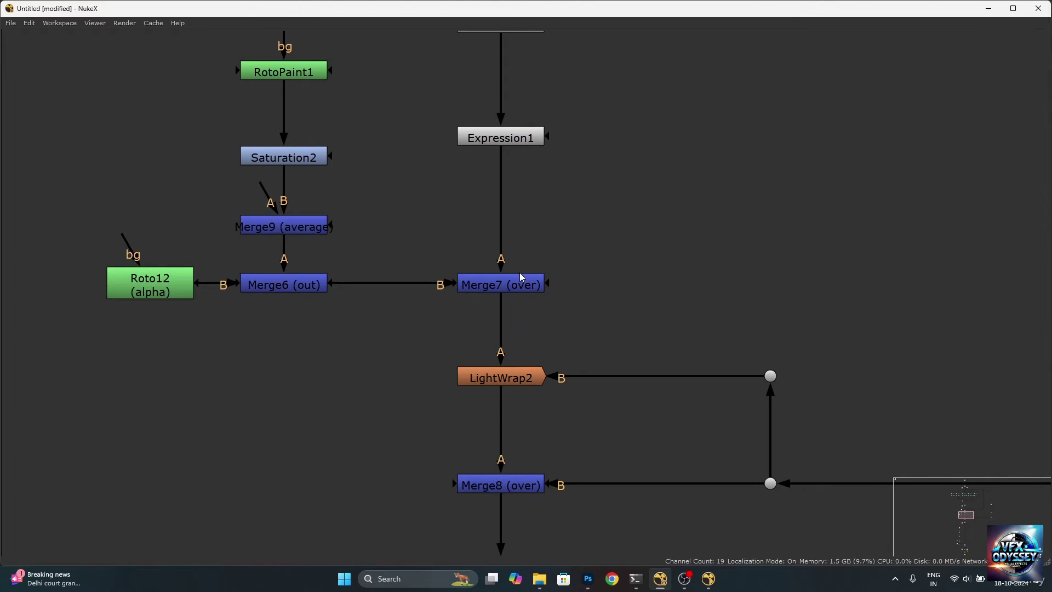
pyautogui.scroll(-5, 432, 444)
pyautogui.scroll(5, 430, 400)
pyautogui.scroll(-3, 445, 392)
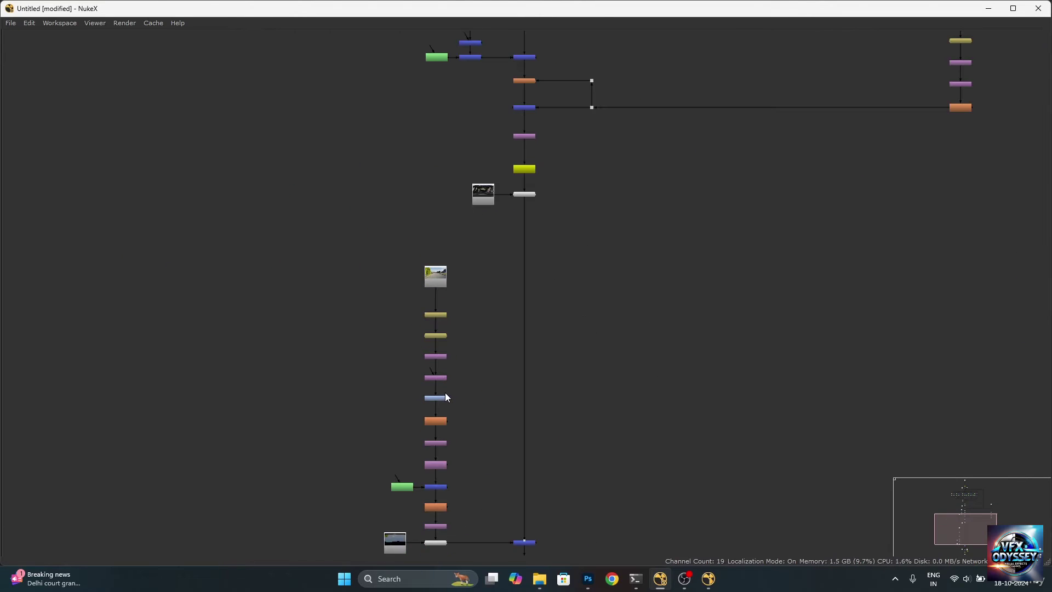
pyautogui.scroll(-3, 445, 393)
pyautogui.scroll(5, 453, 445)
pyautogui.scroll(-2, 435, 475)
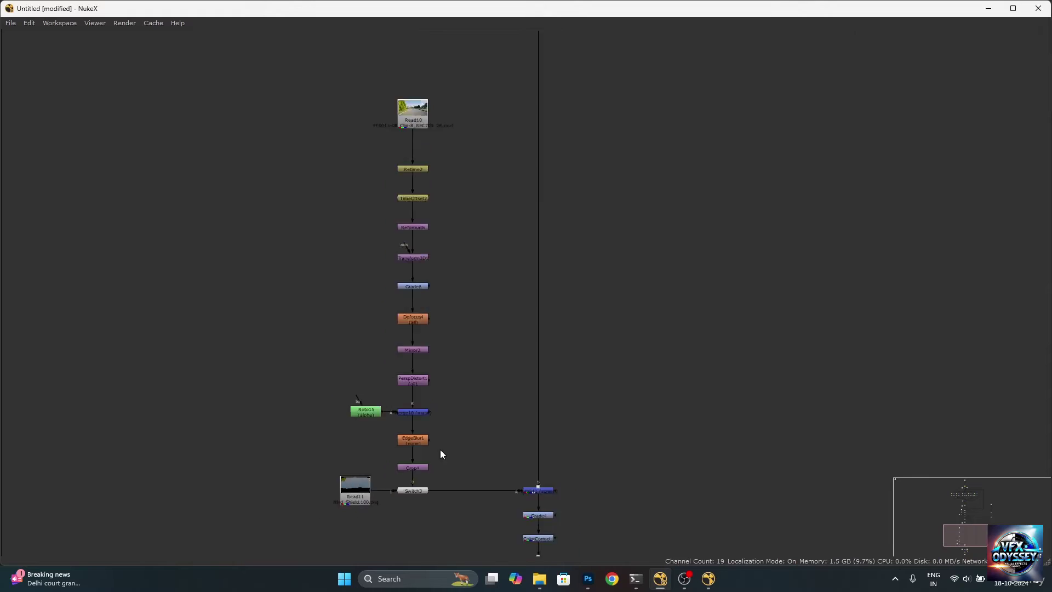
pyautogui.scroll(2, 439, 454)
pyautogui.scroll(-8, 498, 491)
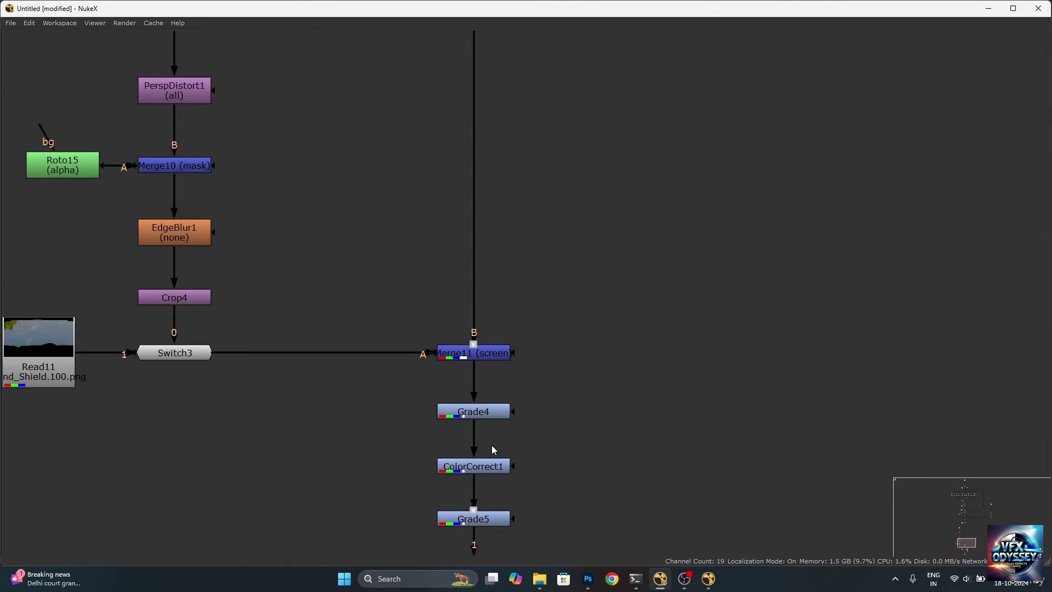
pyautogui.scroll(6, 489, 267)
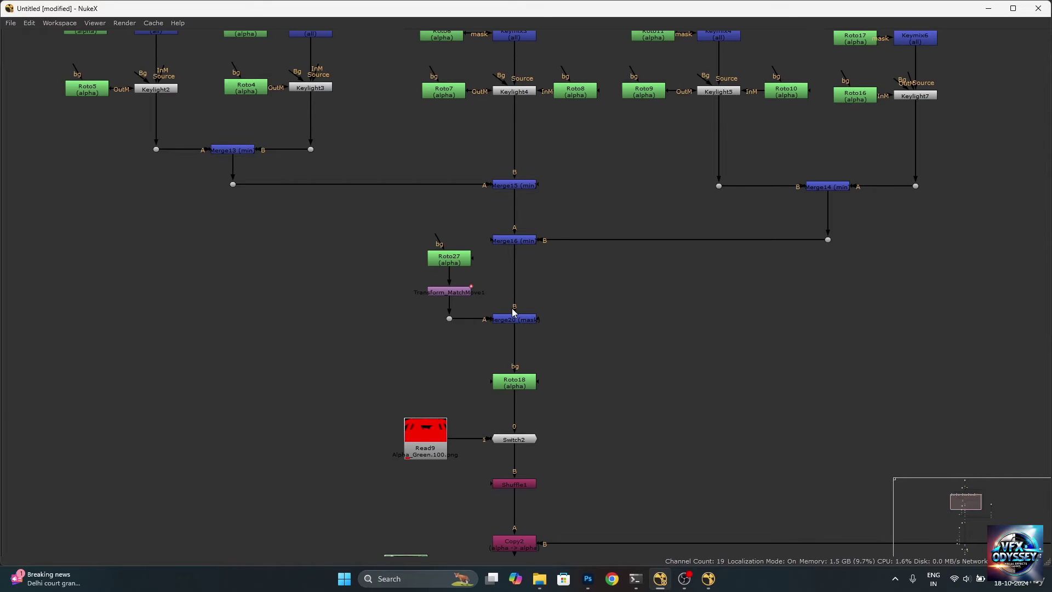
# Examine the whole node tree, from the Keylight branches to the DasGrain and Write nodes at the end
pyautogui.scroll(-4, 529, 263)
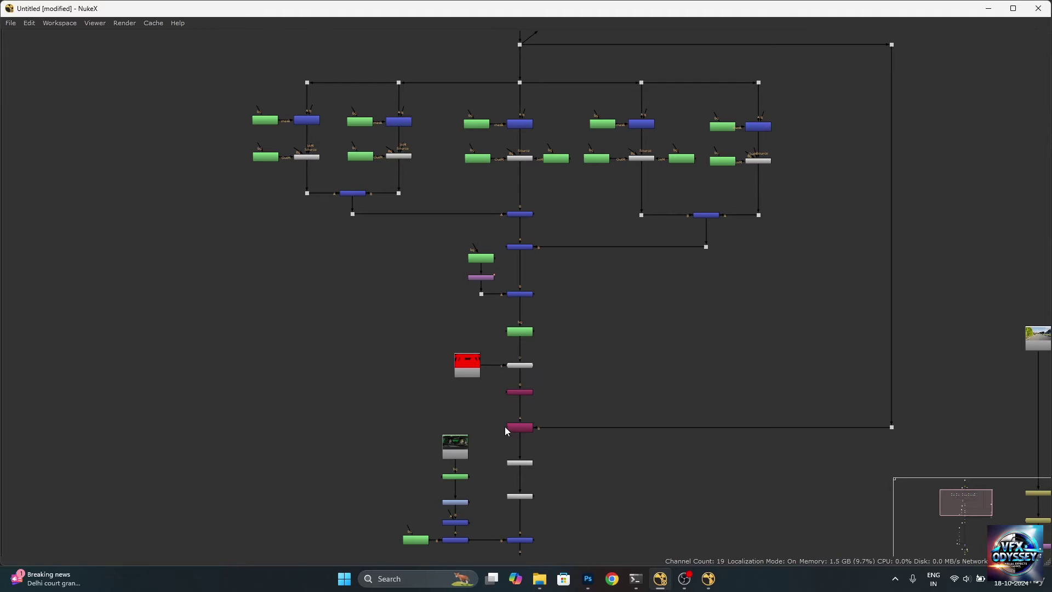
pyautogui.scroll(-4, 541, 338)
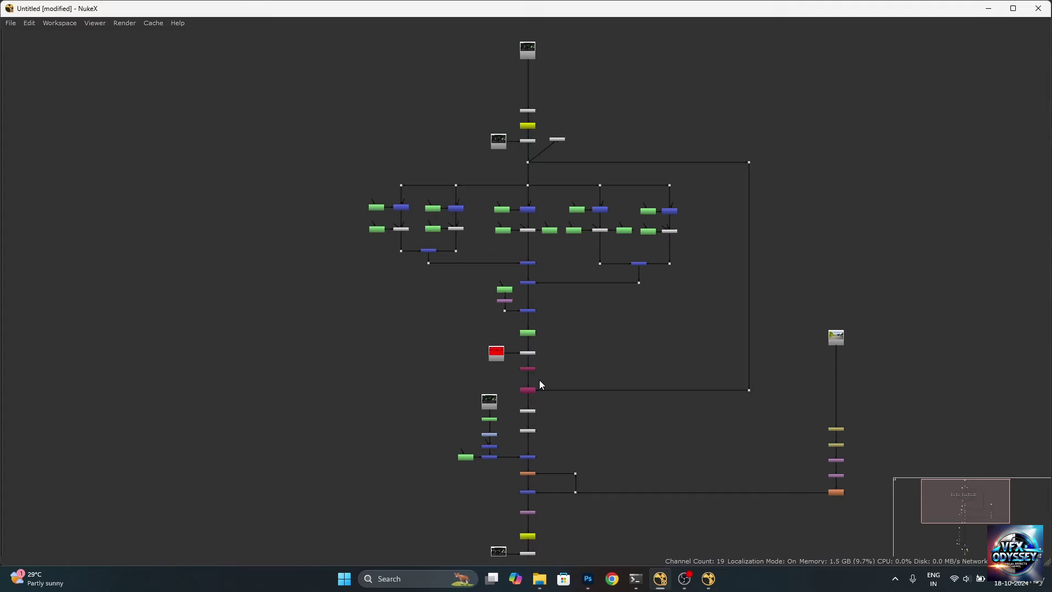
pyautogui.scroll(-5, 543, 328)
pyautogui.scroll(4, 489, 454)
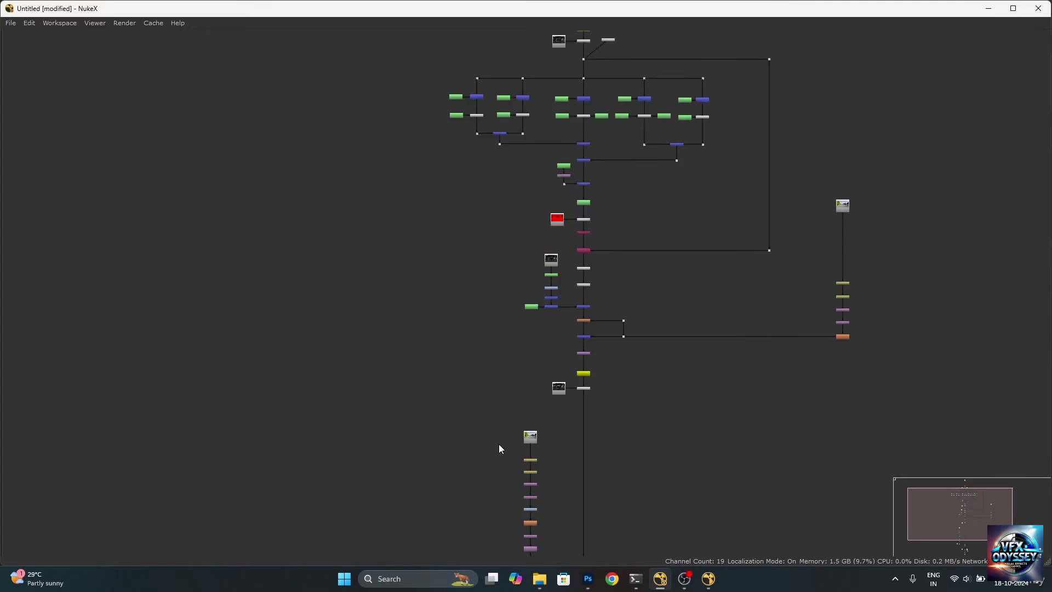
pyautogui.scroll(-2, 542, 366)
pyautogui.scroll(5, 531, 524)
pyautogui.scroll(-2, 535, 399)
pyautogui.scroll(5, 599, 521)
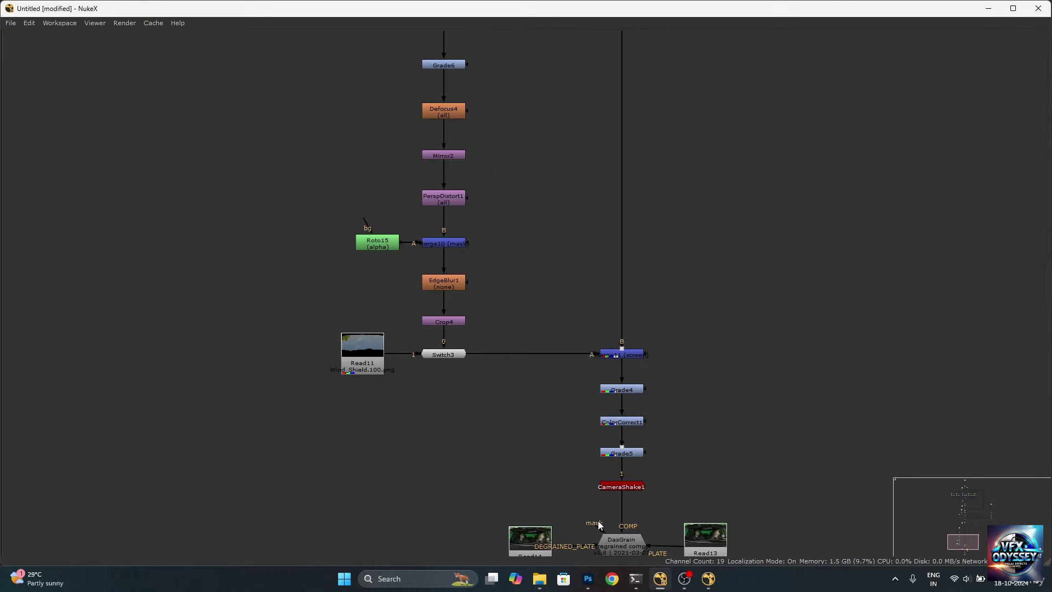
pyautogui.scroll(5, 419, 254)
pyautogui.scroll(-7, 421, 254)
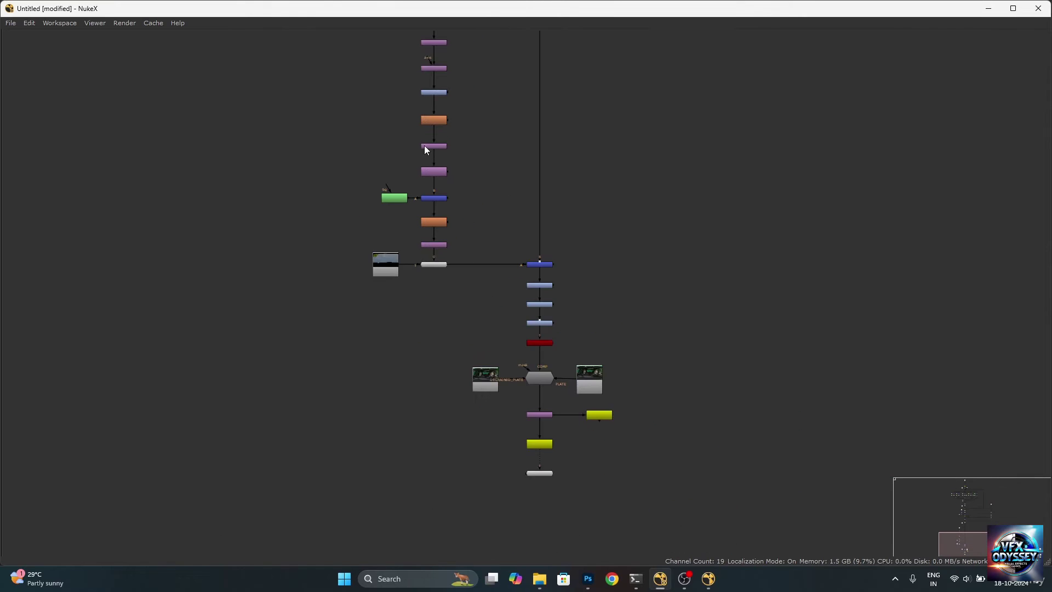
pyautogui.scroll(5, 425, 146)
# Restore the layout with the Viewer, toggle Grade6 off and on, and inspect its grade settings
pyautogui.press('space')
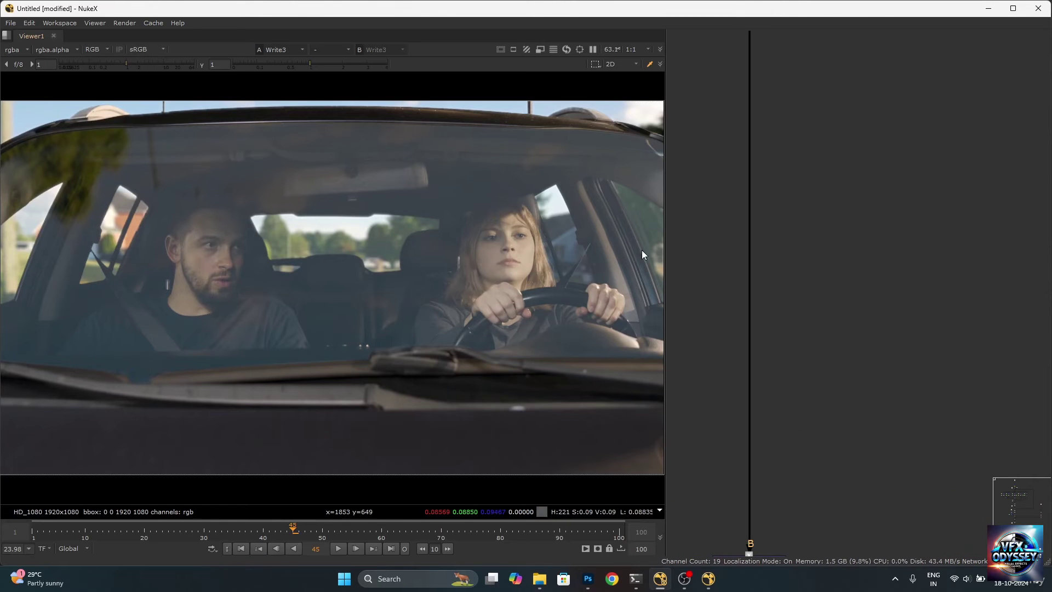
pyautogui.scroll(-5, 877, 268)
pyautogui.scroll(8, 785, 247)
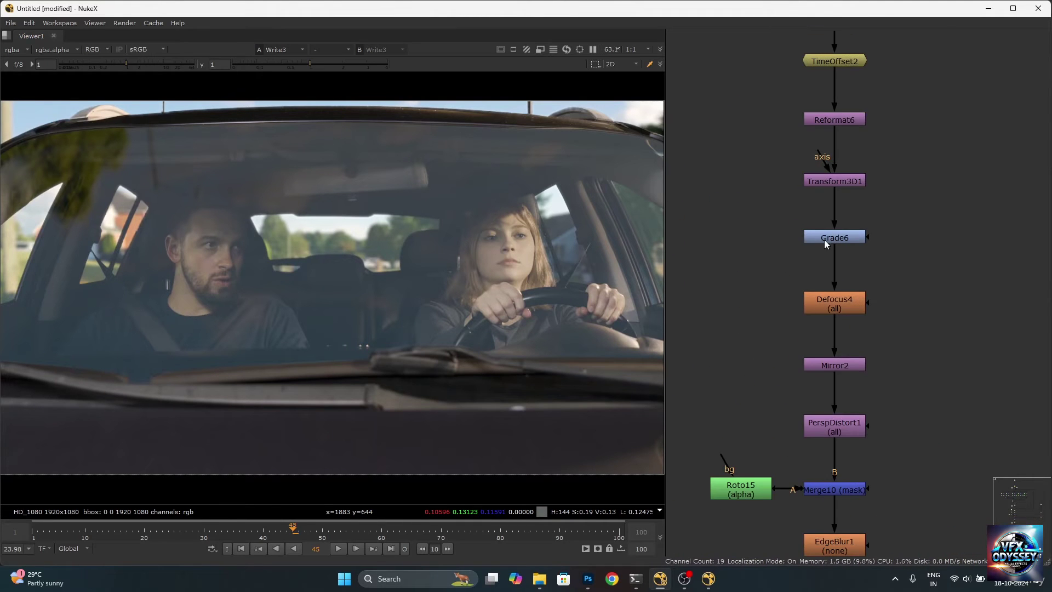
pyautogui.click(830, 240)
pyautogui.press('d')
pyautogui.press('d')
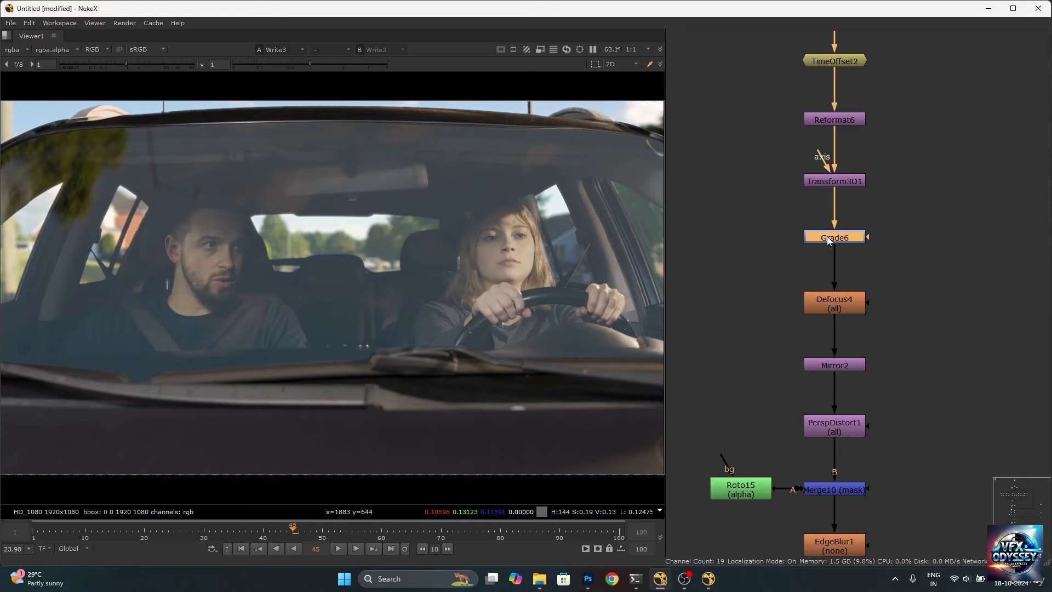
pyautogui.press('d')
pyautogui.press('d')
pyautogui.doubleClick(829, 239)
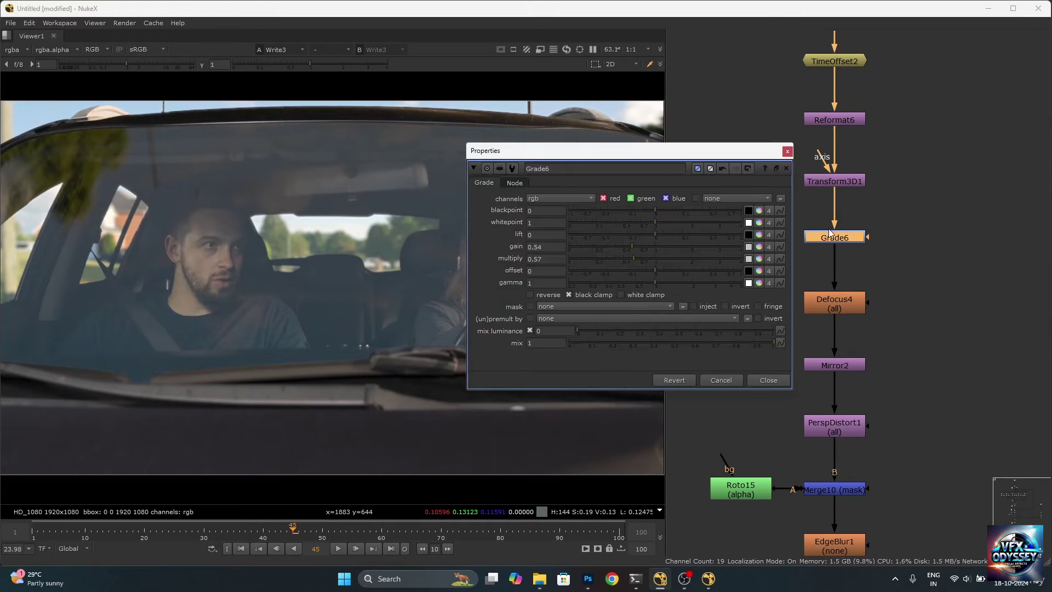
pyautogui.click(787, 152)
# Insert a Grade node between Grade6 and Defocus4 and set its offset to -0.18
pyautogui.moveTo(832, 241); pyautogui.dragTo(854, 251)
pyautogui.click(854, 241)
pyautogui.click(849, 222)
pyautogui.press('g')
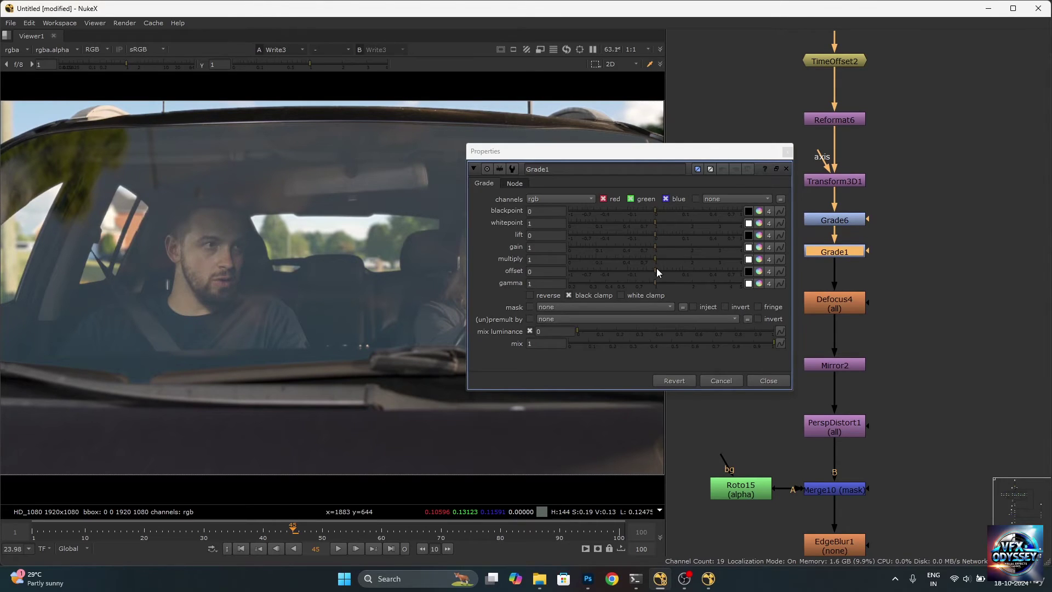
pyautogui.moveTo(656, 272); pyautogui.dragTo(618, 272)
# Show the output of the Crop4 node above Switch3 in the Viewer
pyautogui.scroll(-5, 964, 301)
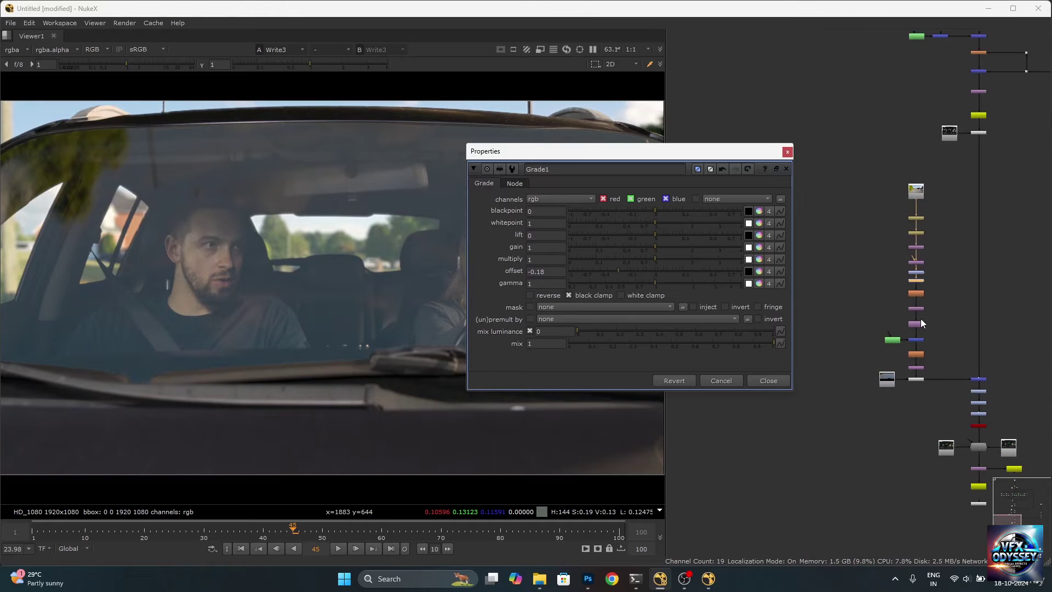
pyautogui.scroll(5, 885, 323)
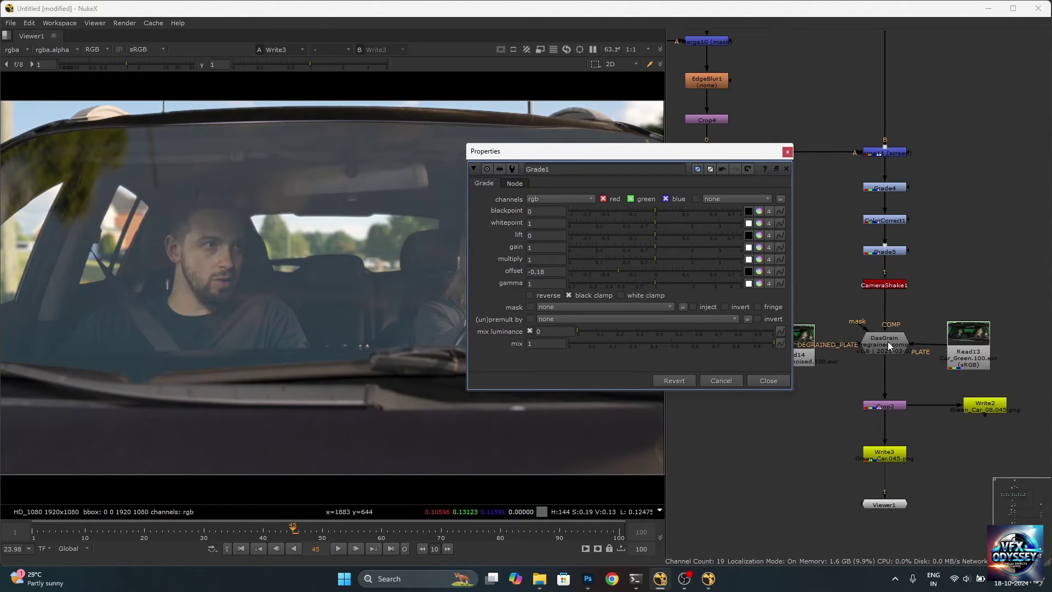
pyautogui.scroll(-4, 887, 343)
pyautogui.scroll(5, 818, 253)
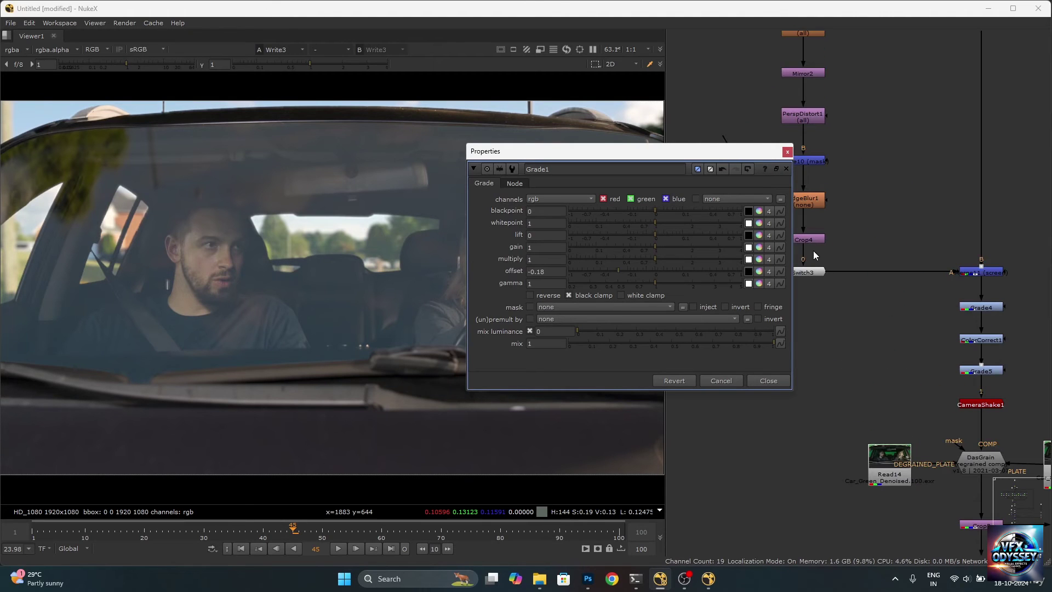
pyautogui.keyDown('ctrl'); pyautogui.click(811, 240); pyautogui.keyUp('ctrl')
pyautogui.press('1')
pyautogui.scroll(-3, 849, 266)
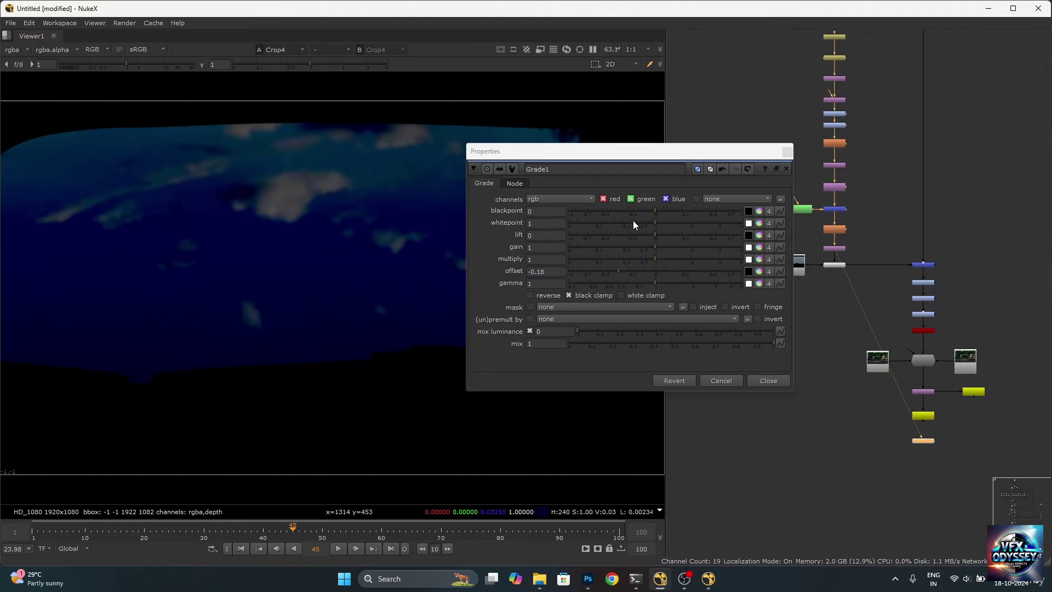
# Set Grade1's whitepoint to 0.47, lift to 0.28 and gamma to 0.72
pyautogui.scroll(5, 827, 176)
pyautogui.click(844, 174)
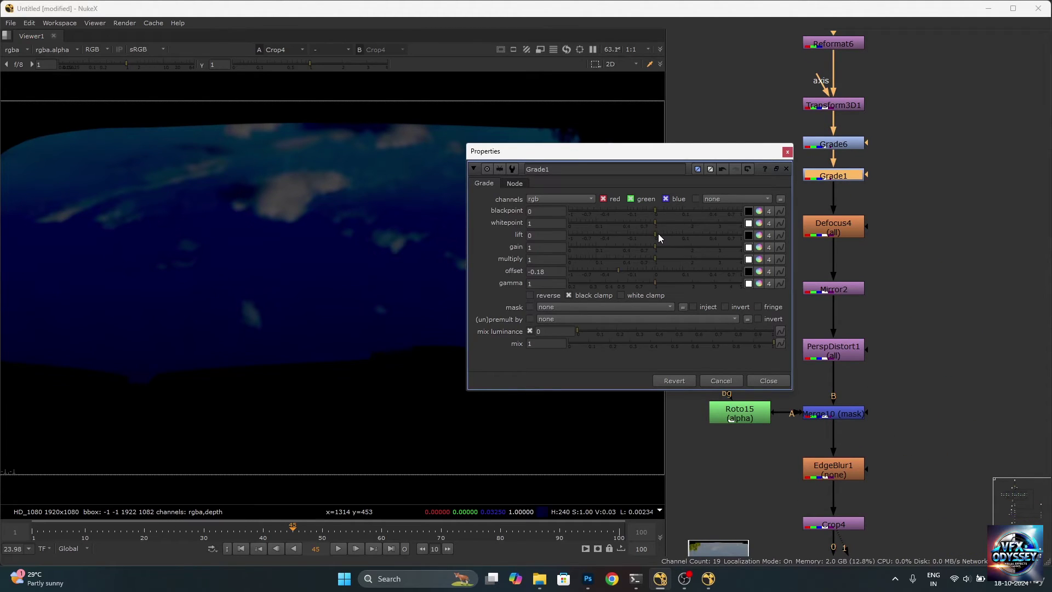
pyautogui.moveTo(659, 234); pyautogui.dragTo(698, 229)
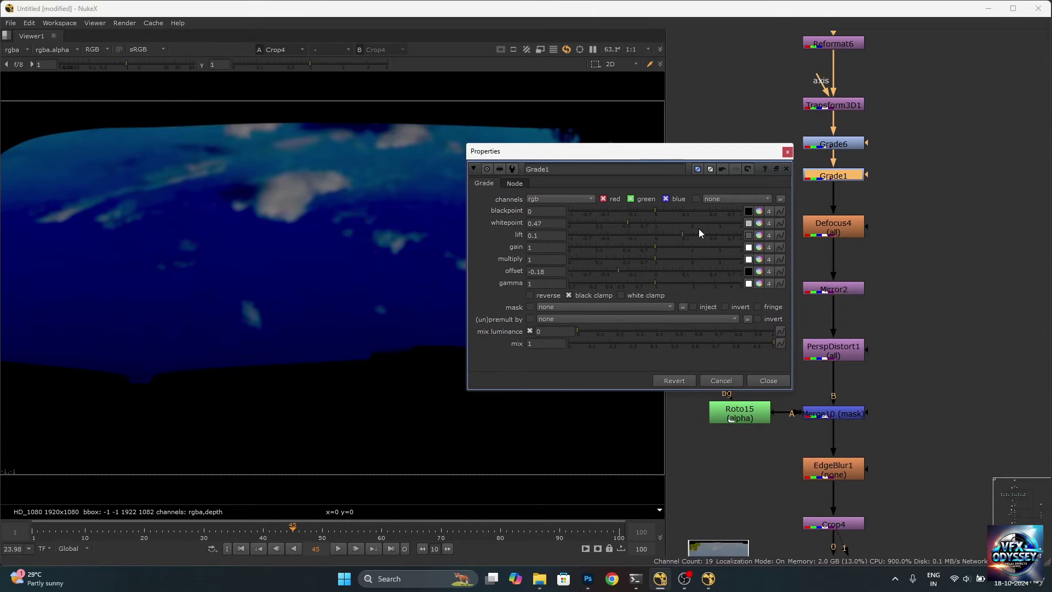
pyautogui.moveTo(656, 283); pyautogui.dragTo(636, 282)
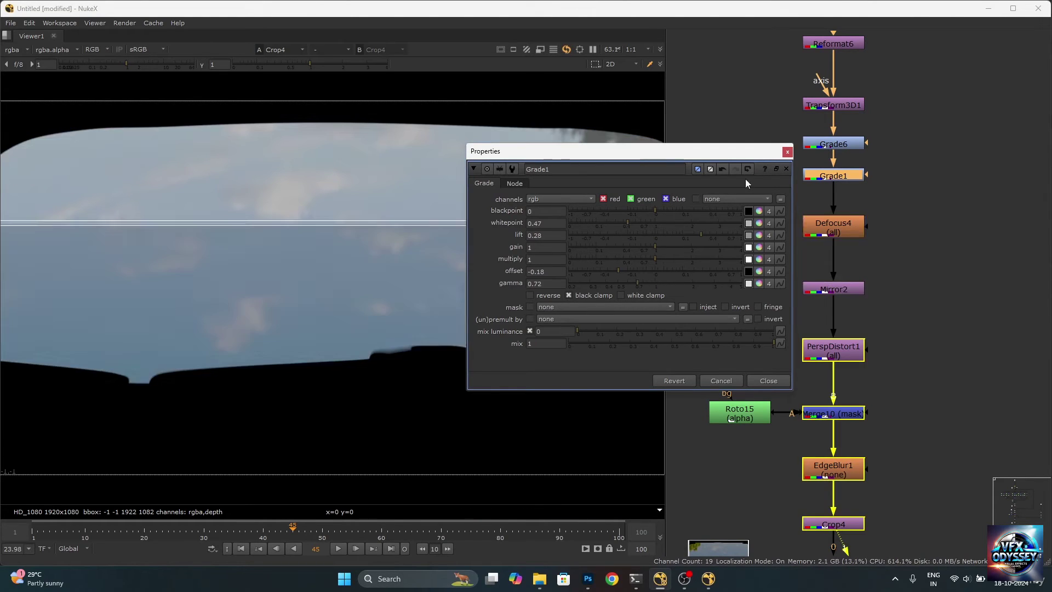
# Close the Grade1 properties and delete the Grade1 node from the Read10 branch
pyautogui.click(787, 151)
pyautogui.click(874, 203)
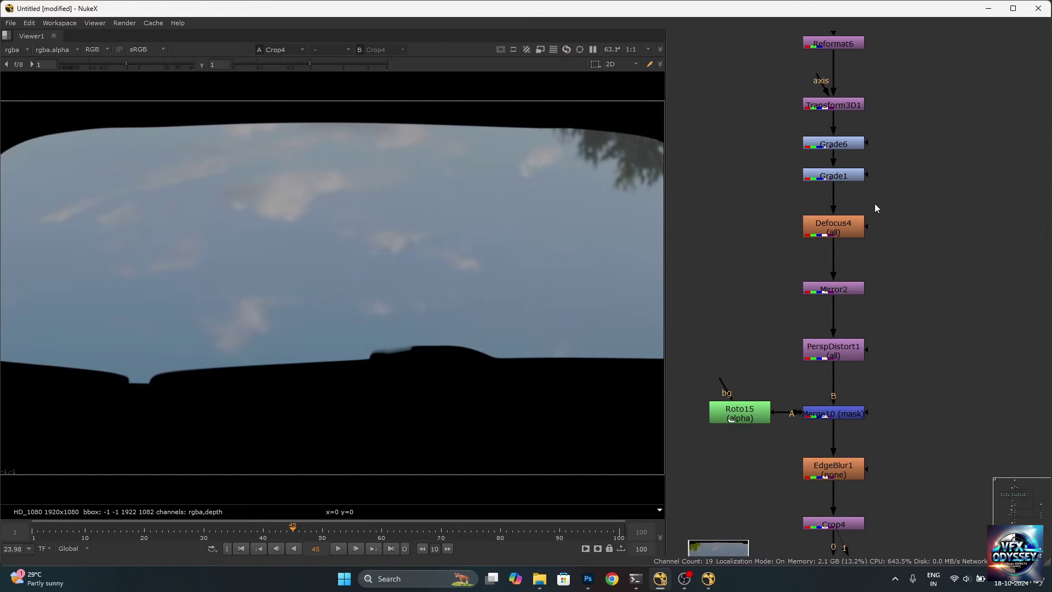
pyautogui.click(849, 175)
pyautogui.press('Delete')
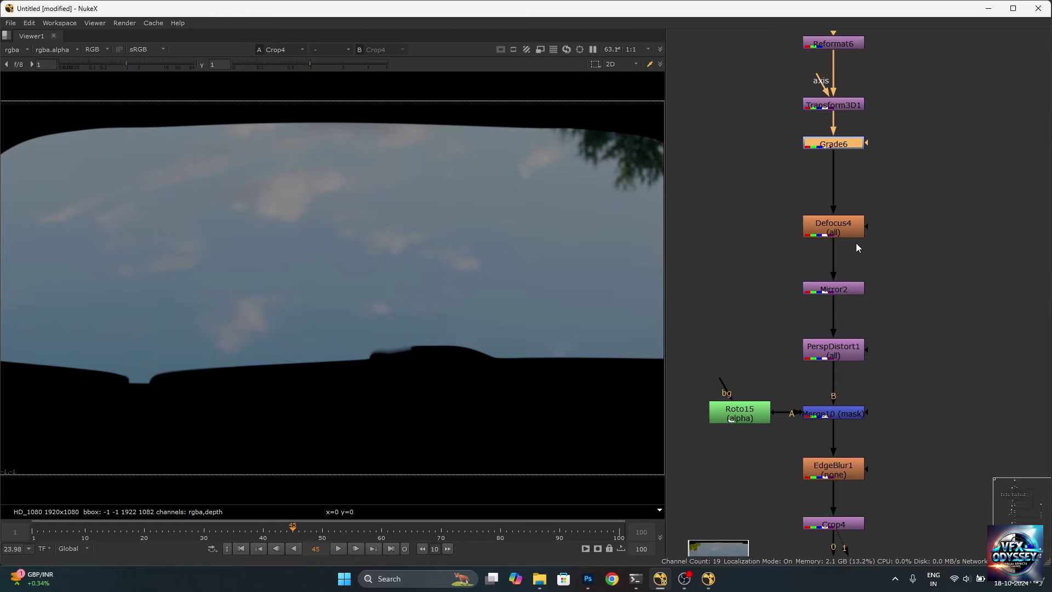
# Examine the Read10 windshield branch and how it connects to the rest of the composite tree
pyautogui.scroll(-5, 863, 157)
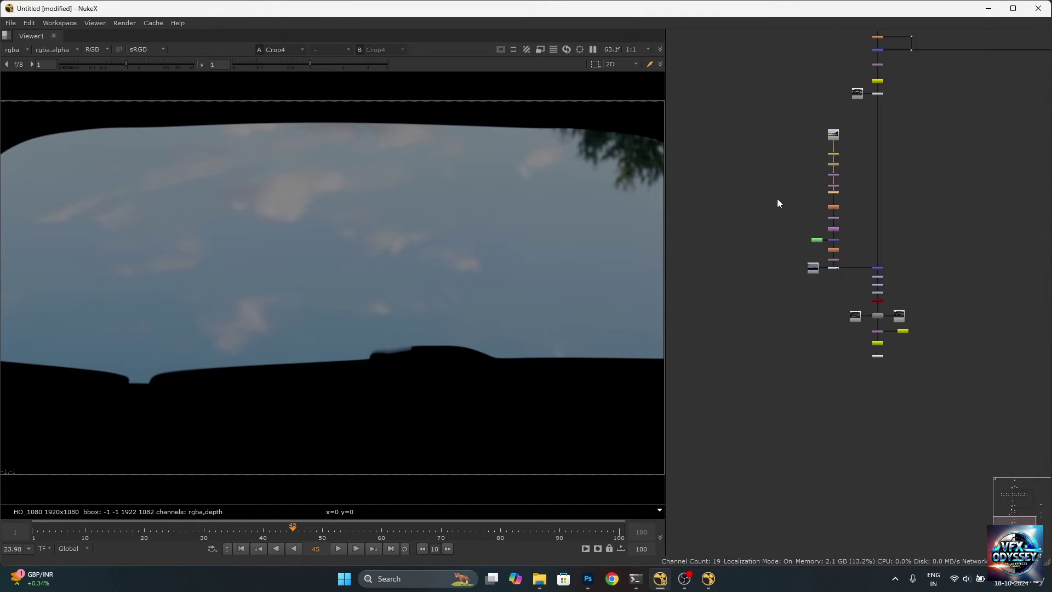
pyautogui.scroll(-6, 818, 179)
pyautogui.scroll(3, 872, 76)
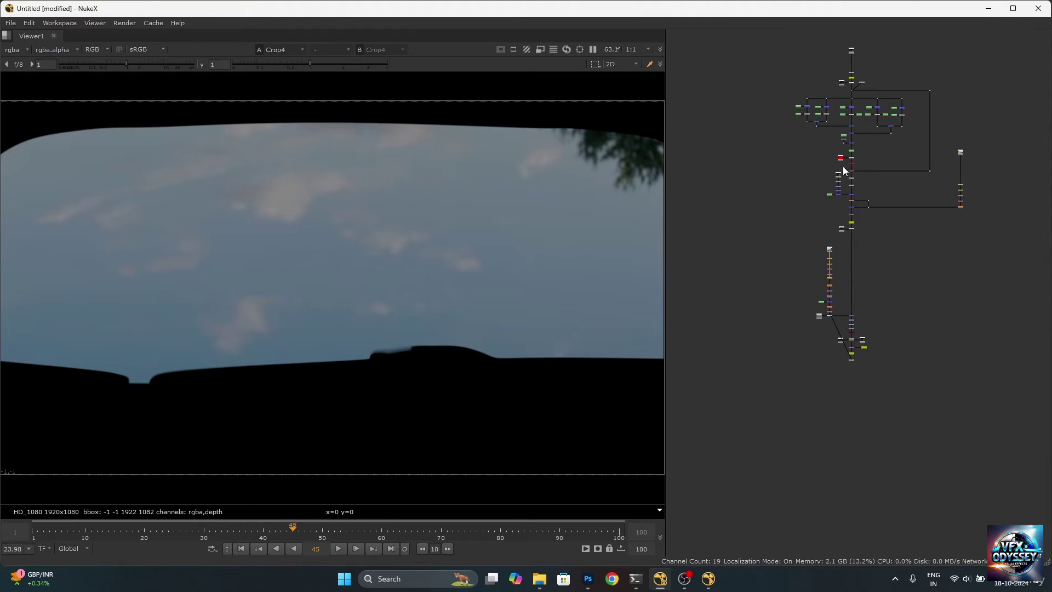
pyautogui.scroll(3, 830, 289)
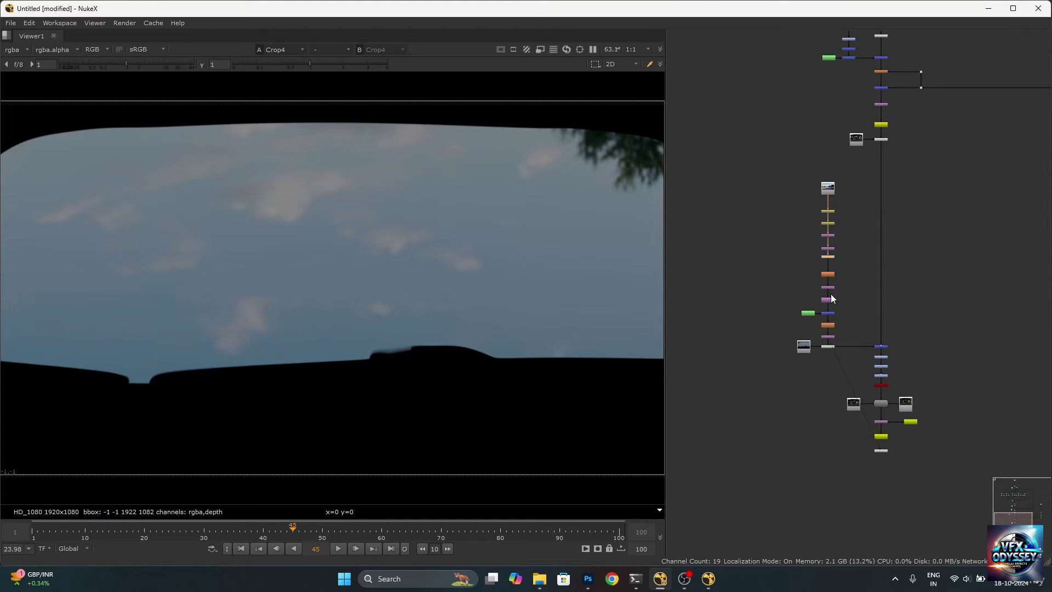
pyautogui.scroll(5, 826, 284)
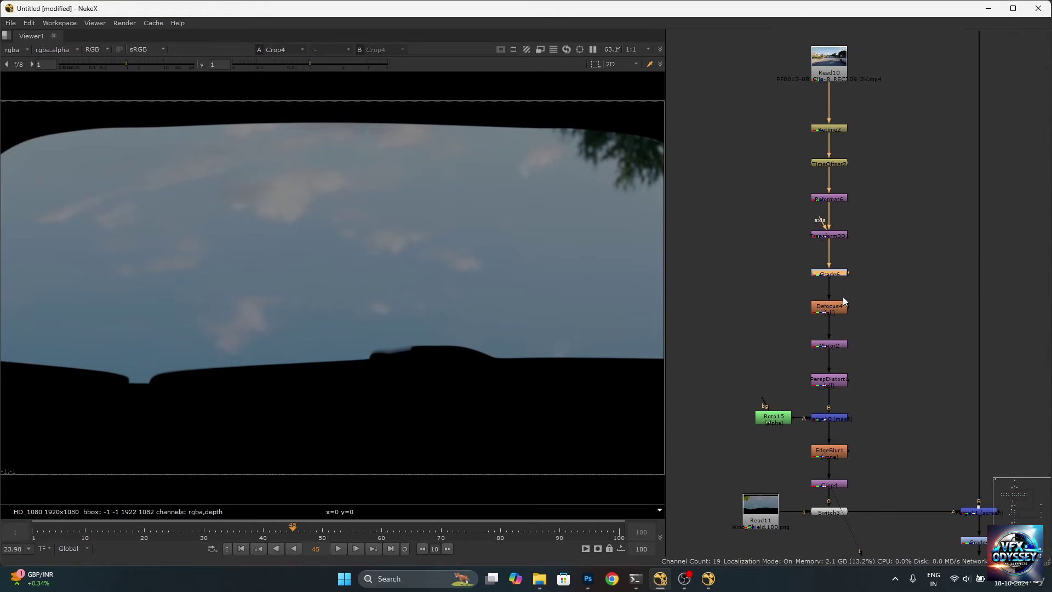
pyautogui.scroll(-5, 838, 304)
pyautogui.scroll(-2, 836, 310)
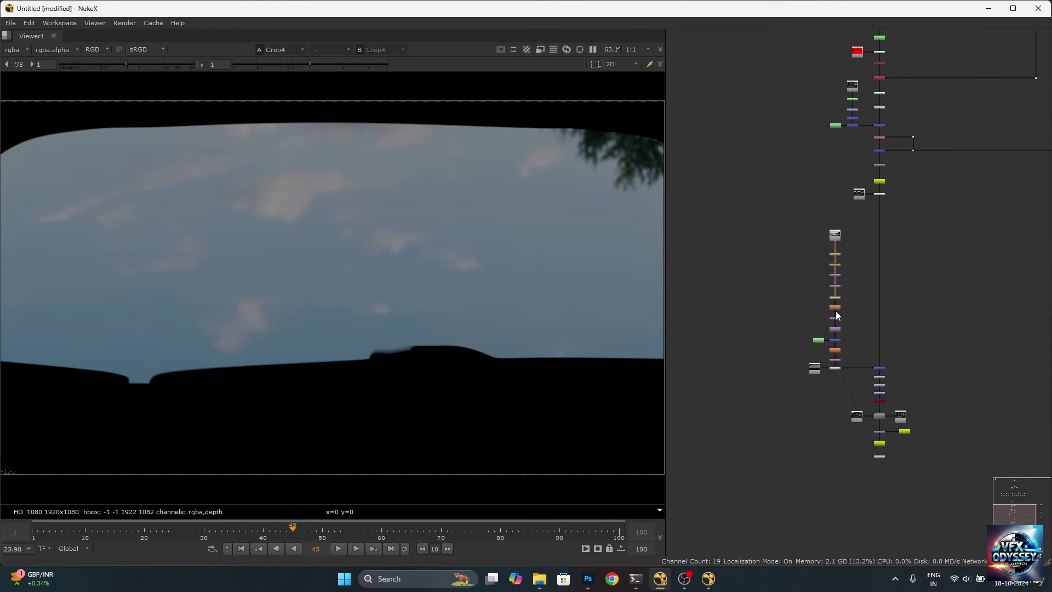
pyautogui.scroll(2, 941, 360)
pyautogui.scroll(-2, 926, 373)
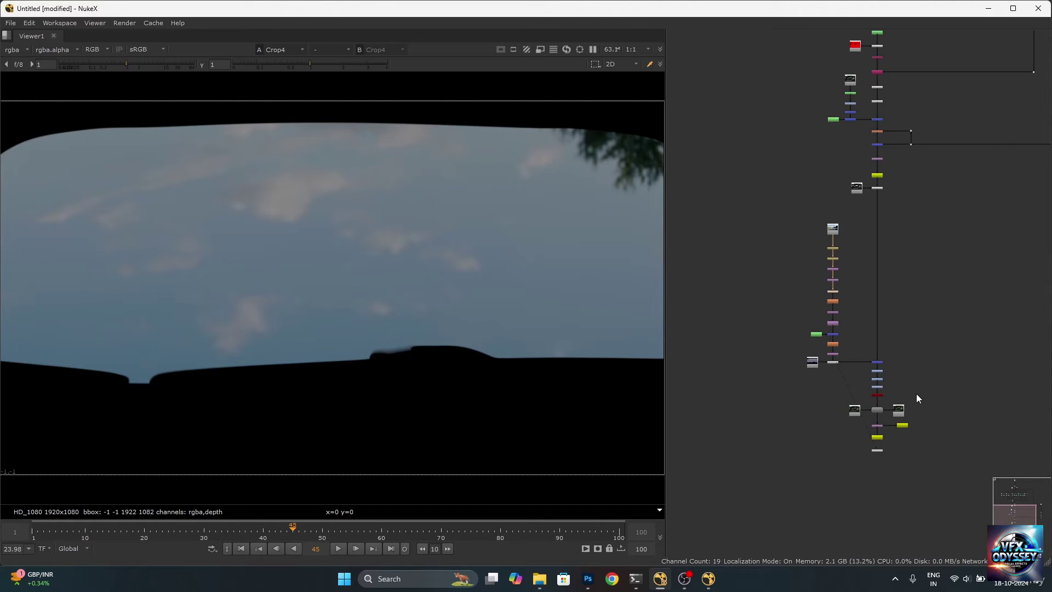
# Show the final composite from the Write3 node in the Viewer
pyautogui.scroll(3, 898, 422)
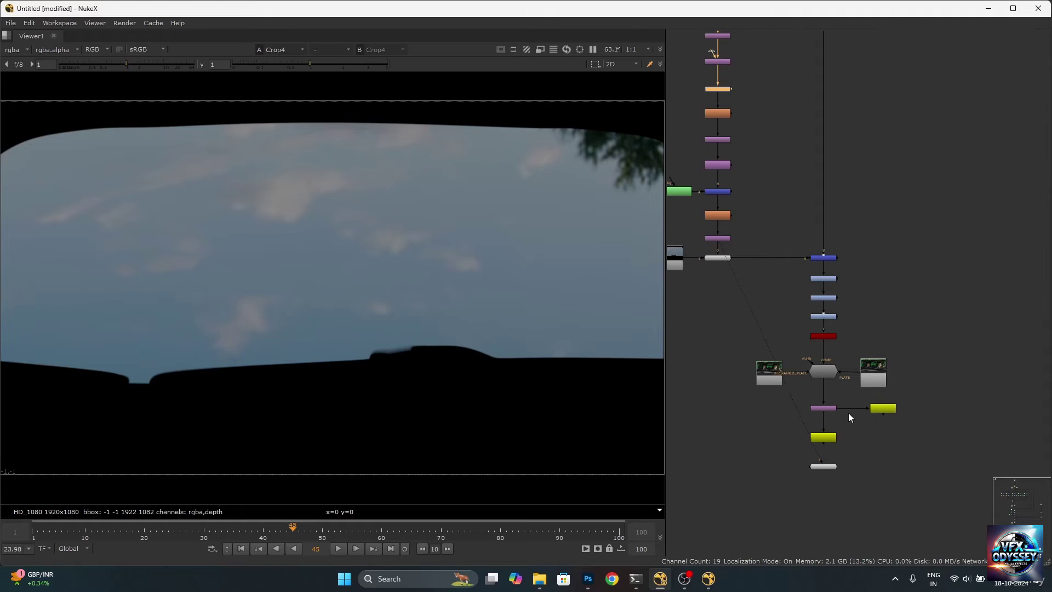
pyautogui.scroll(3, 848, 411)
pyautogui.press('1')
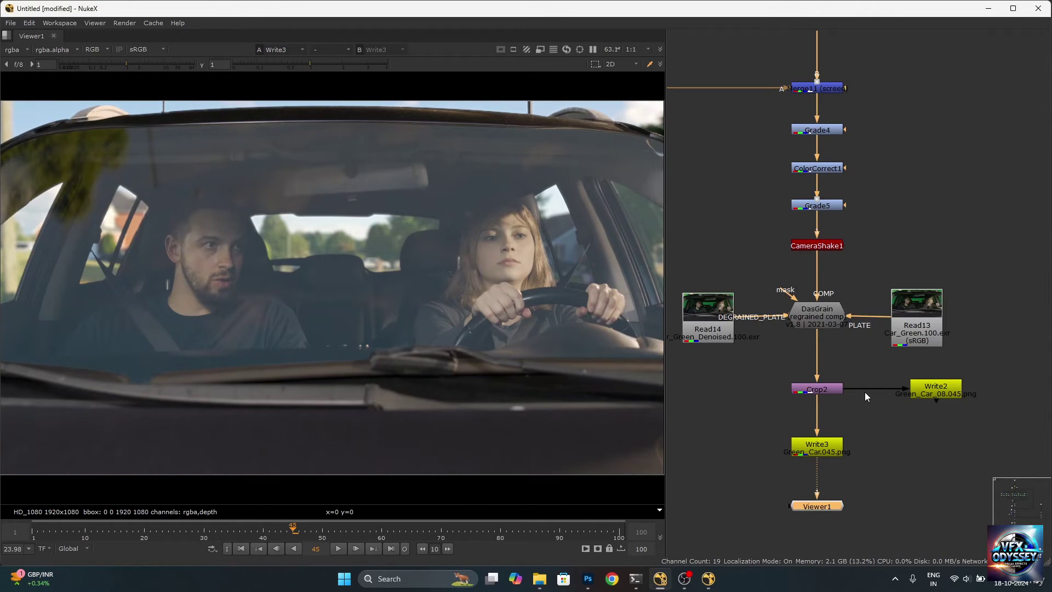
# Switch to Photoshop and examine the lower layer stack of Painting_Final.psd across the M5, MOON and SKY groups
pyautogui.hotkey('alt', 'Tab')
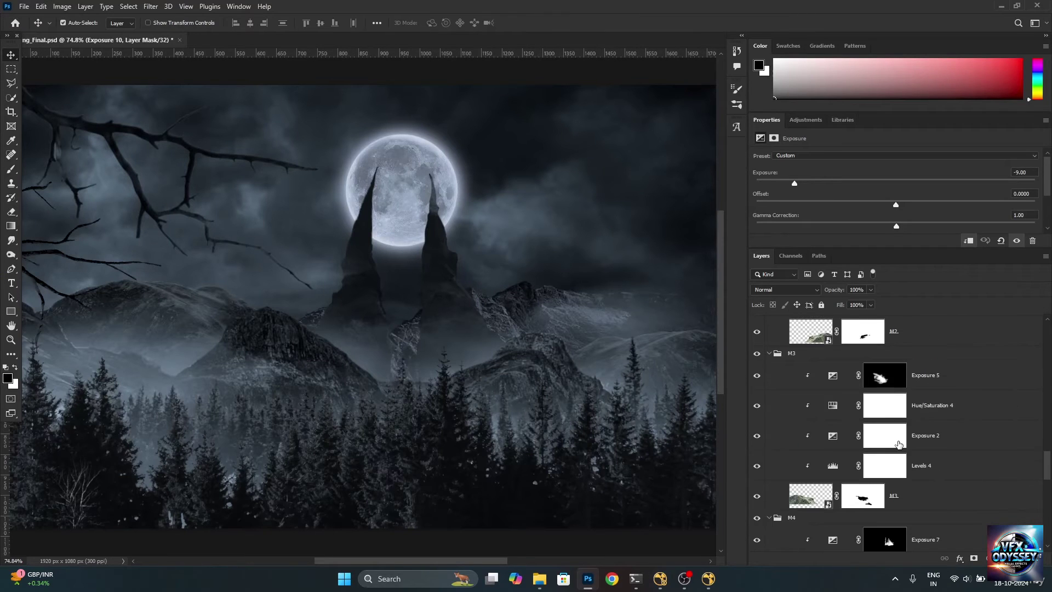
pyautogui.scroll(-2, 898, 441)
pyautogui.scroll(-3, 870, 410)
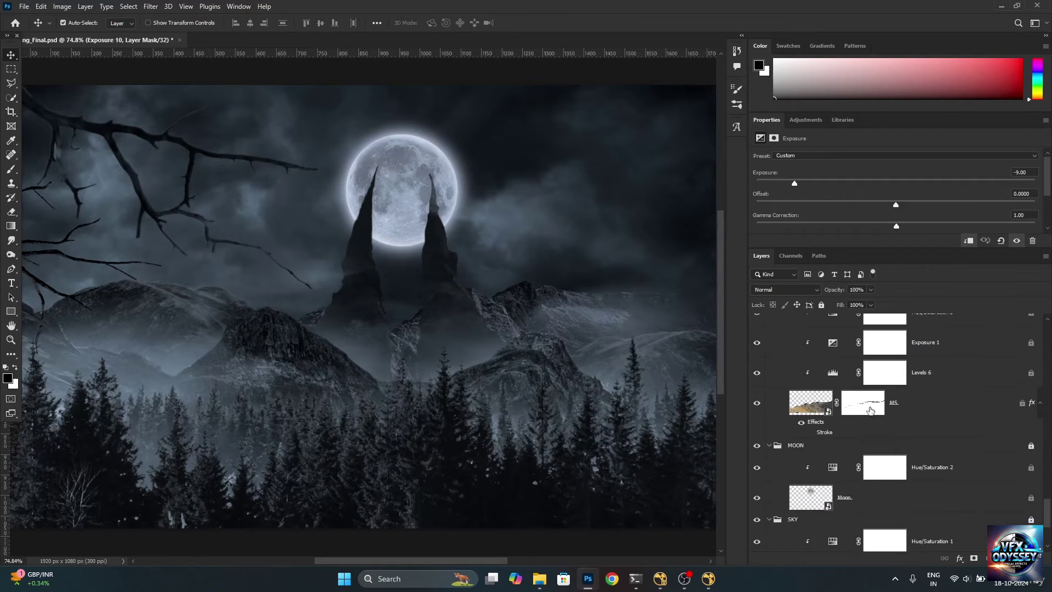
pyautogui.scroll(-2, 870, 410)
pyautogui.scroll(3, 922, 443)
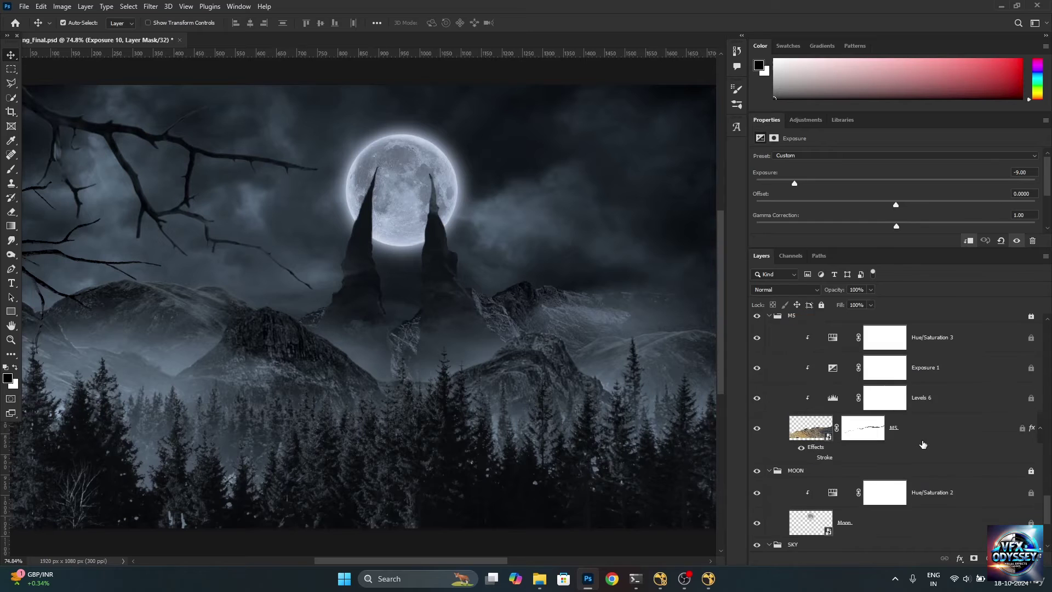
# Examine the rest of Painting_Final.psd's layer stack upward from the M5 group through Trees 2 to the Twig groups
pyautogui.scroll(6, 922, 438)
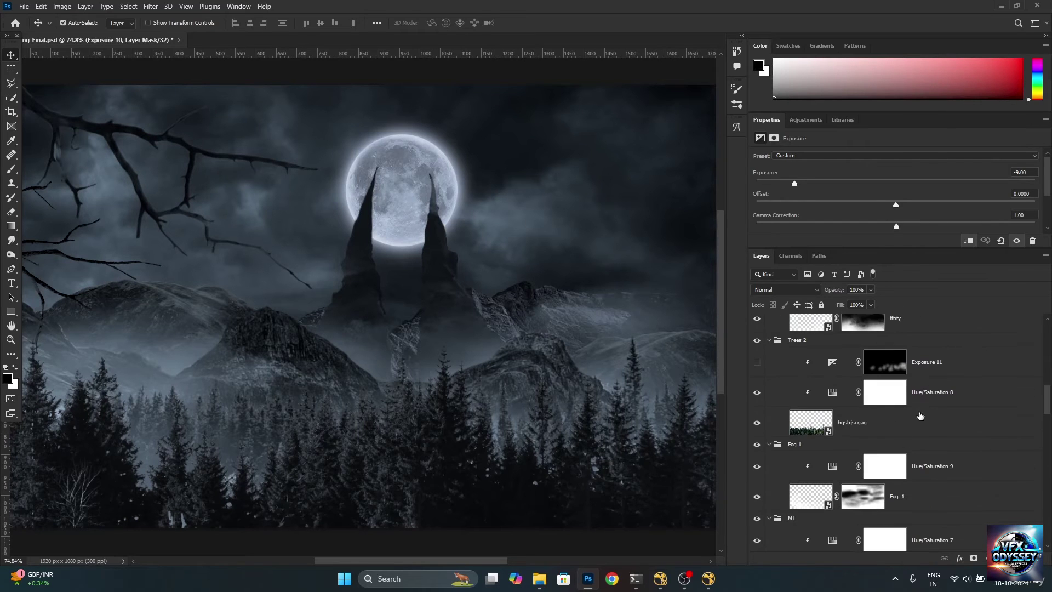
pyautogui.scroll(5, 921, 416)
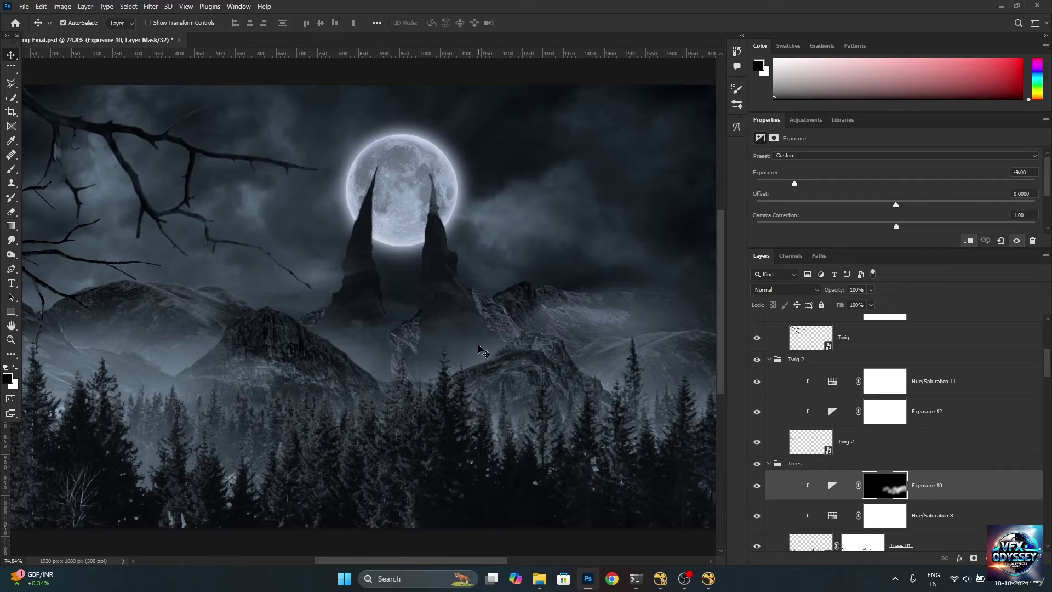
# Switch to Nuke and locate the matte painting's node tree under Read1, with its parallel Shuffle branches
pyautogui.hotkey('alt', 'Tab')
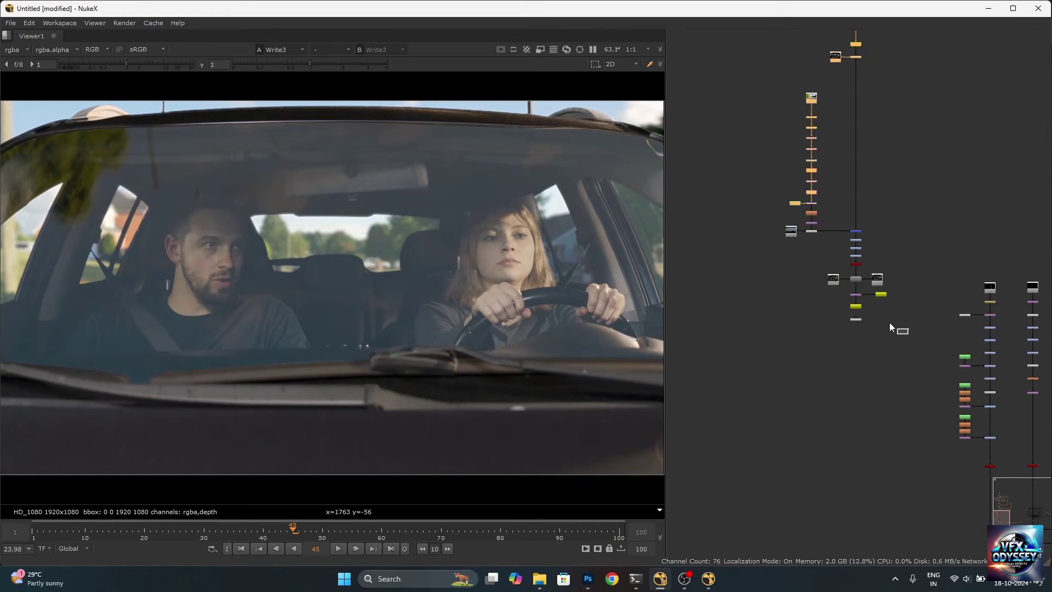
pyautogui.moveTo(890, 323); pyautogui.dragTo(519, 200)
pyautogui.scroll(-8, 845, 286)
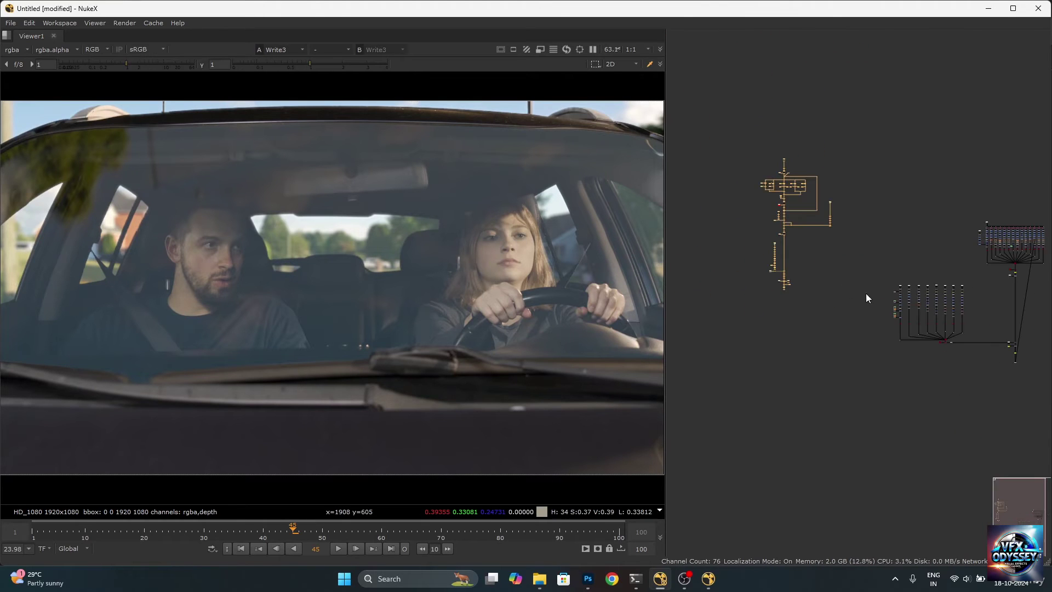
pyautogui.scroll(6, 978, 287)
pyautogui.scroll(-6, 863, 301)
pyautogui.scroll(6, 944, 250)
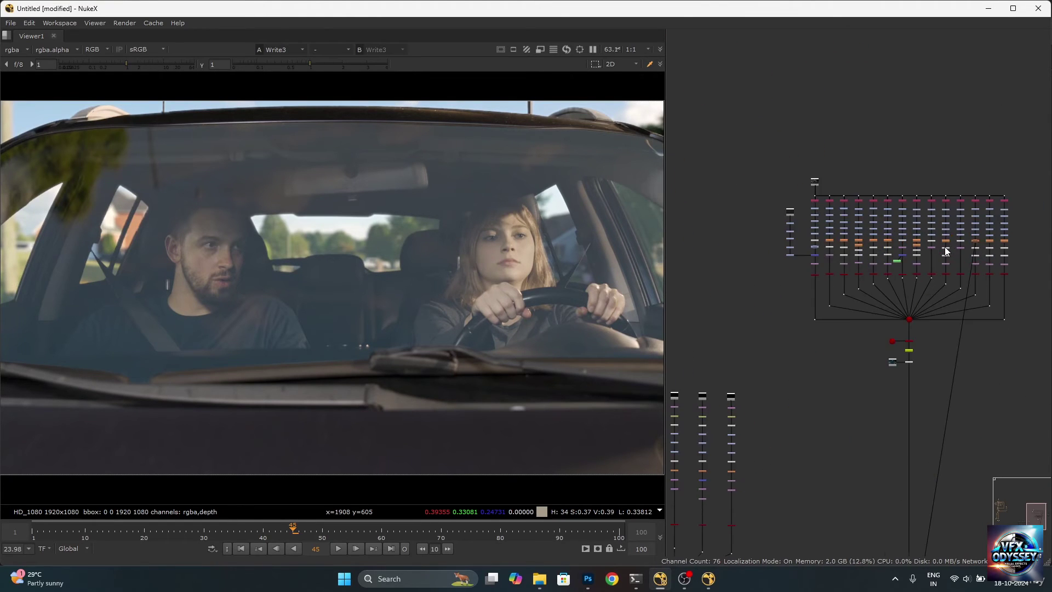
pyautogui.scroll(5, 945, 246)
pyautogui.scroll(-4, 909, 231)
pyautogui.scroll(7, 695, 193)
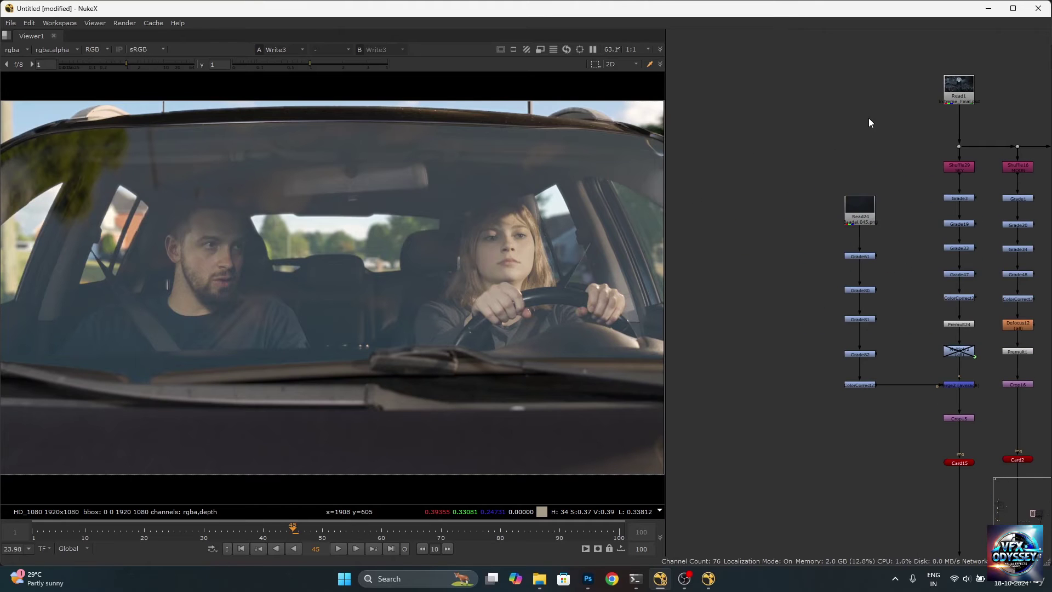
# Switch to Photoshop and examine the layer stack from the Trees group down past Fog 3 and Trees 2 to M2
pyautogui.hotkey('alt', 'Tab')
pyautogui.hotkey('alt', 'Tab')
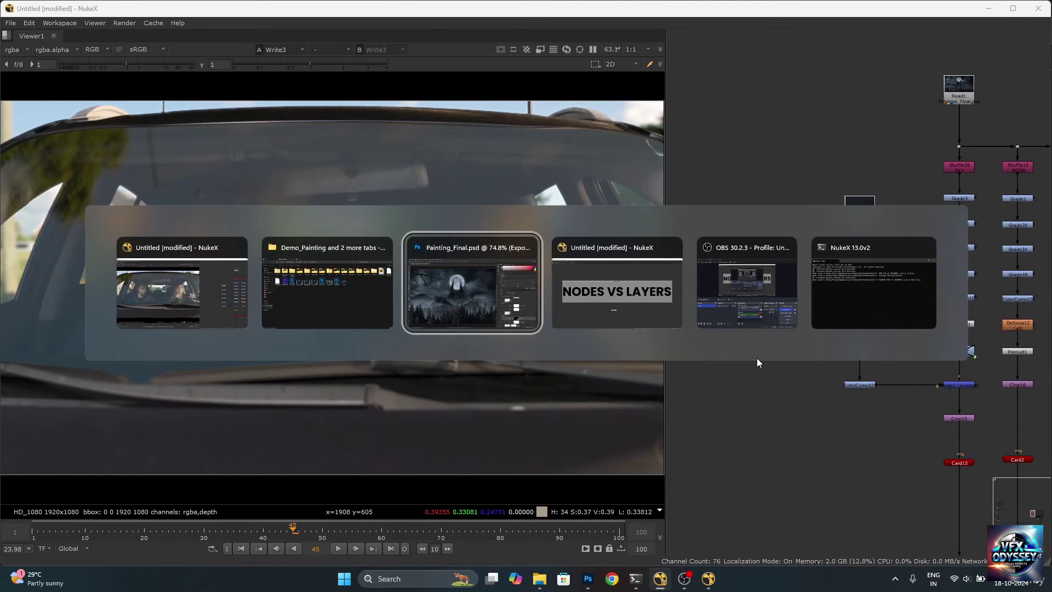
pyautogui.scroll(-6, 851, 458)
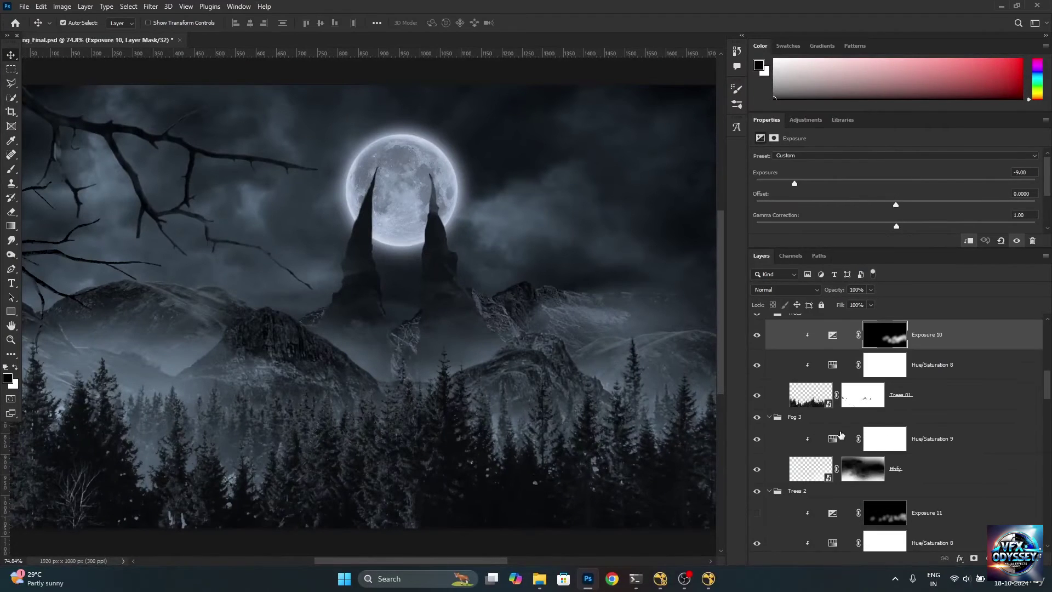
pyautogui.scroll(-5, 799, 446)
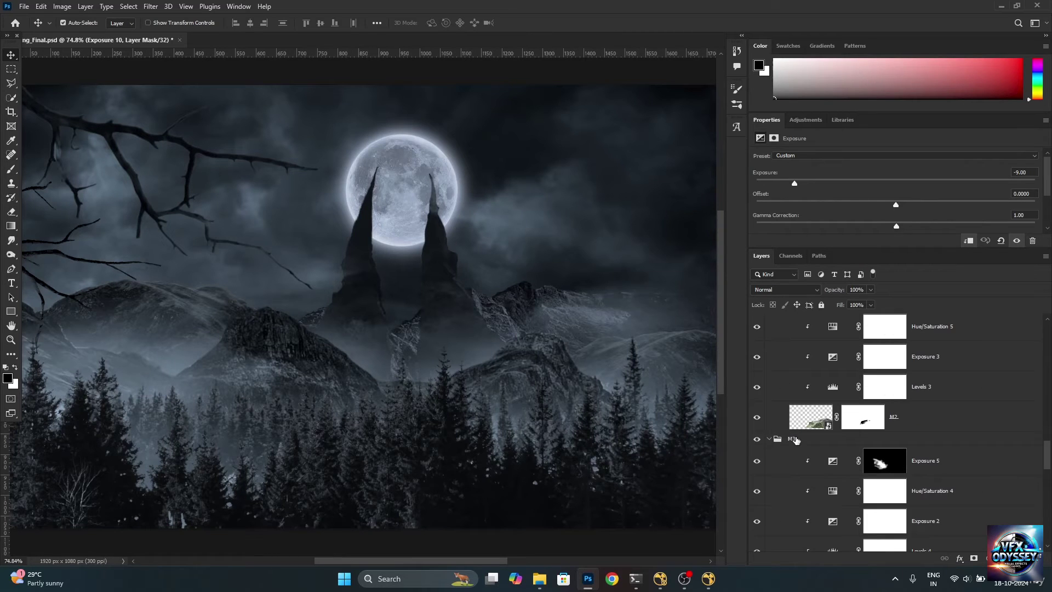
pyautogui.scroll(3, 792, 444)
# Switch to Nuke and examine how Read1's SKY, MOON, M5 and M4 Shuffle branches run through their Grade and ColorCorrect nodes to the Cards
pyautogui.hotkey('alt', 'Tab')
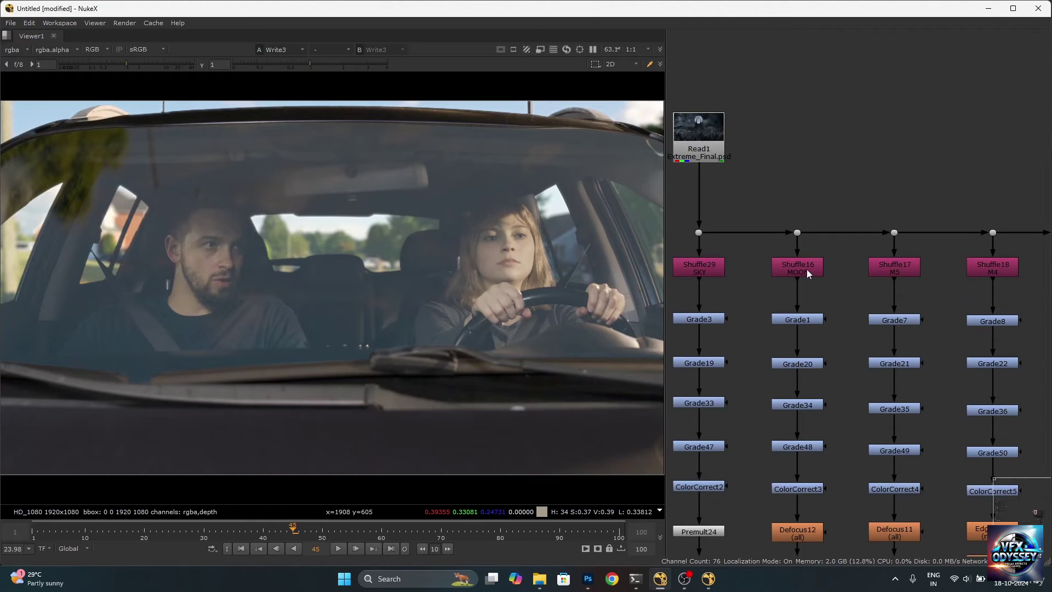
pyautogui.scroll(-5, 806, 269)
pyautogui.scroll(6, 846, 275)
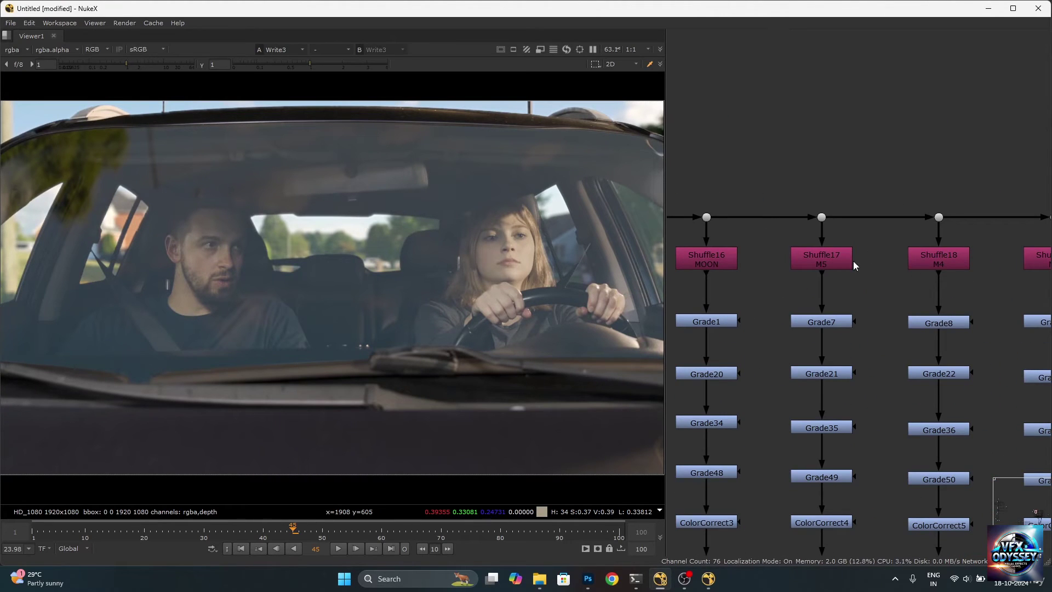
pyautogui.scroll(-5, 855, 266)
pyautogui.scroll(3, 877, 236)
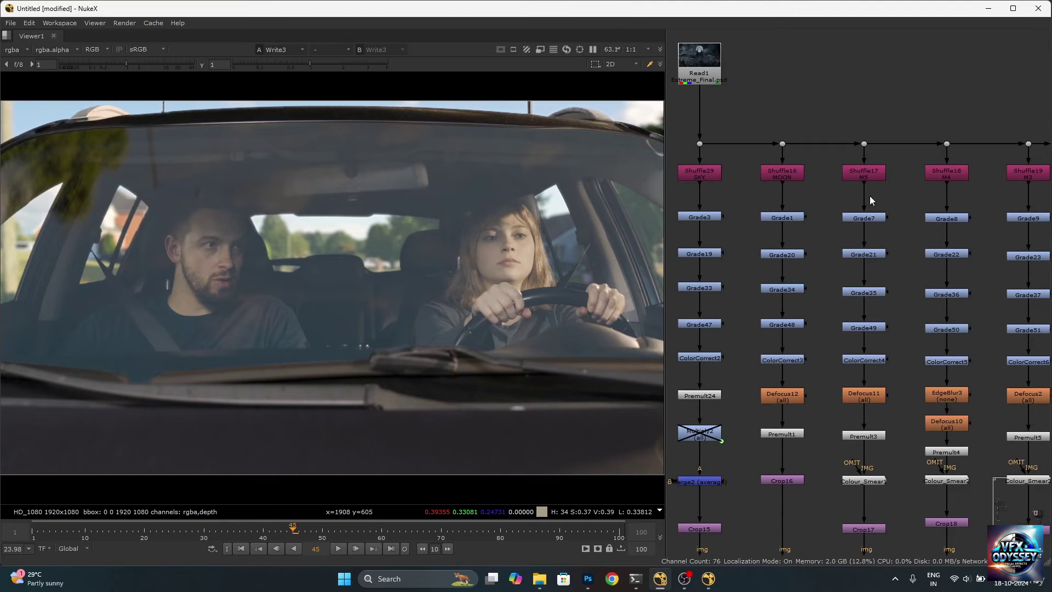
pyautogui.scroll(-5, 874, 230)
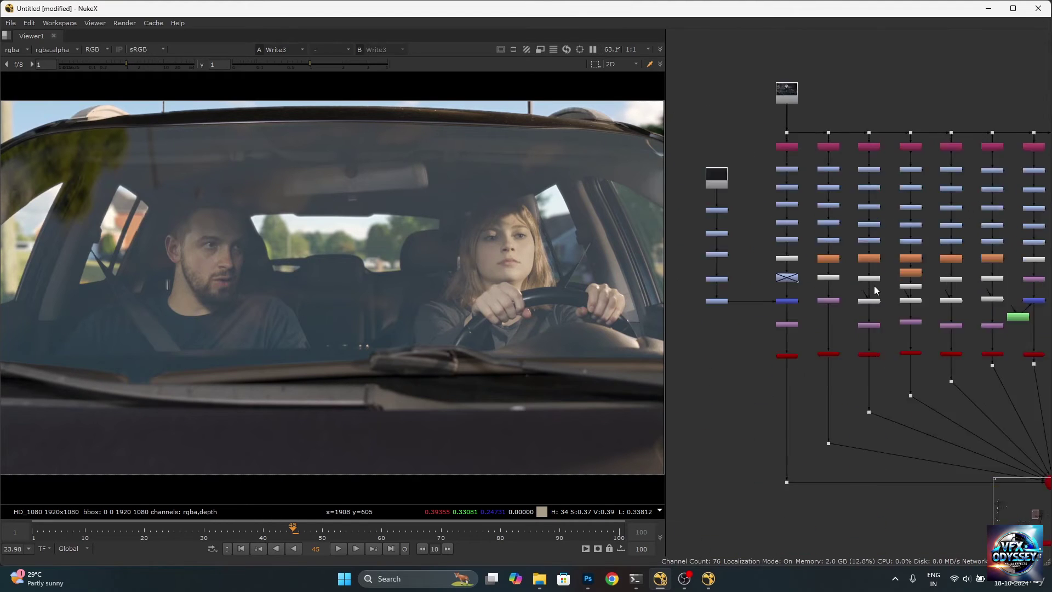
pyautogui.scroll(4, 874, 284)
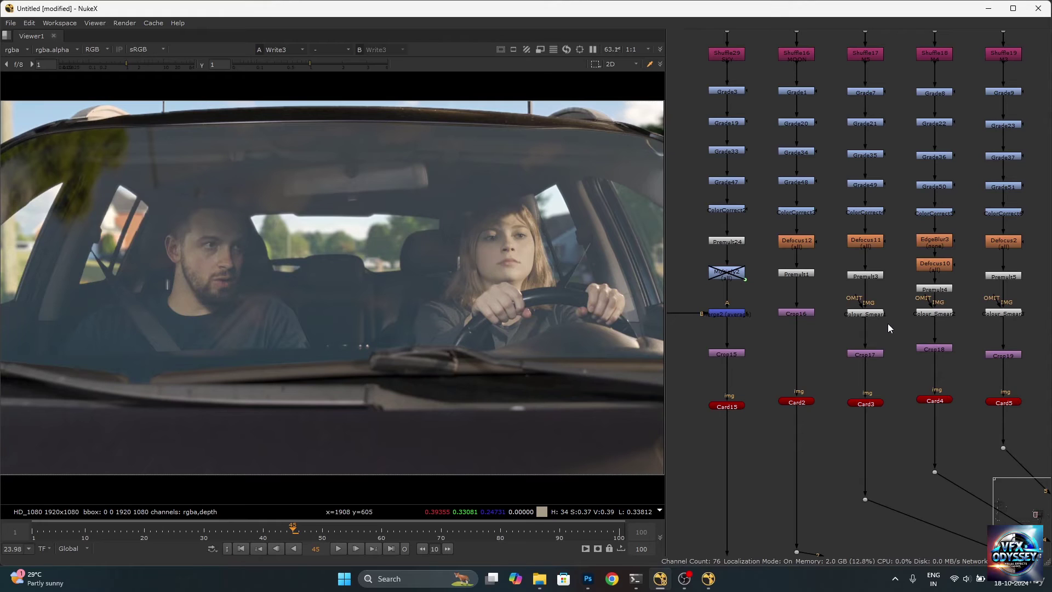
pyautogui.scroll(-5, 887, 326)
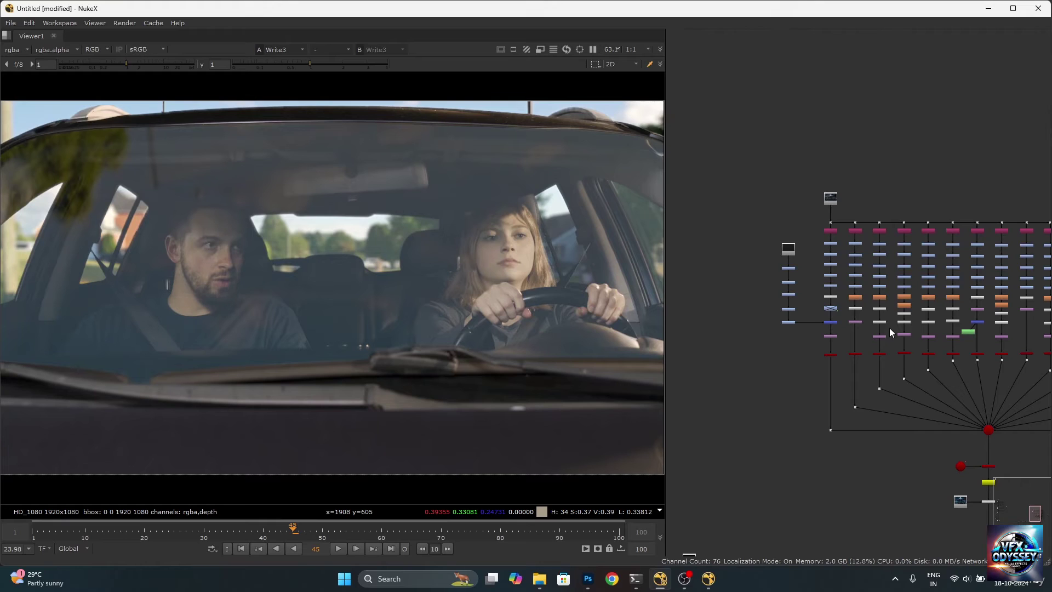
pyautogui.scroll(-5, 877, 323)
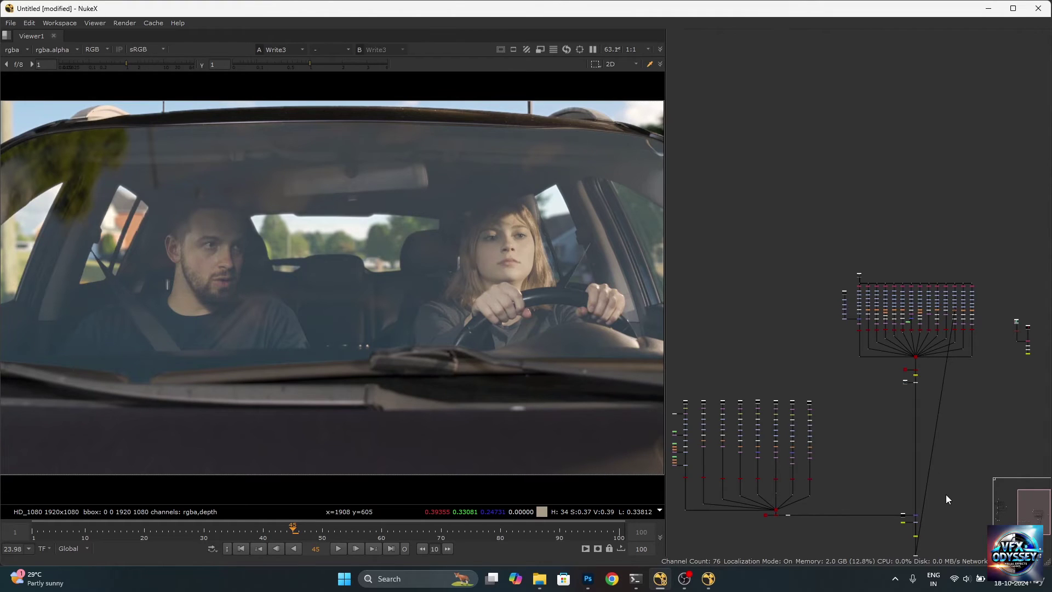
# Show the matte painting composite from the Grade83 node in the Viewer
pyautogui.scroll(10, 949, 501)
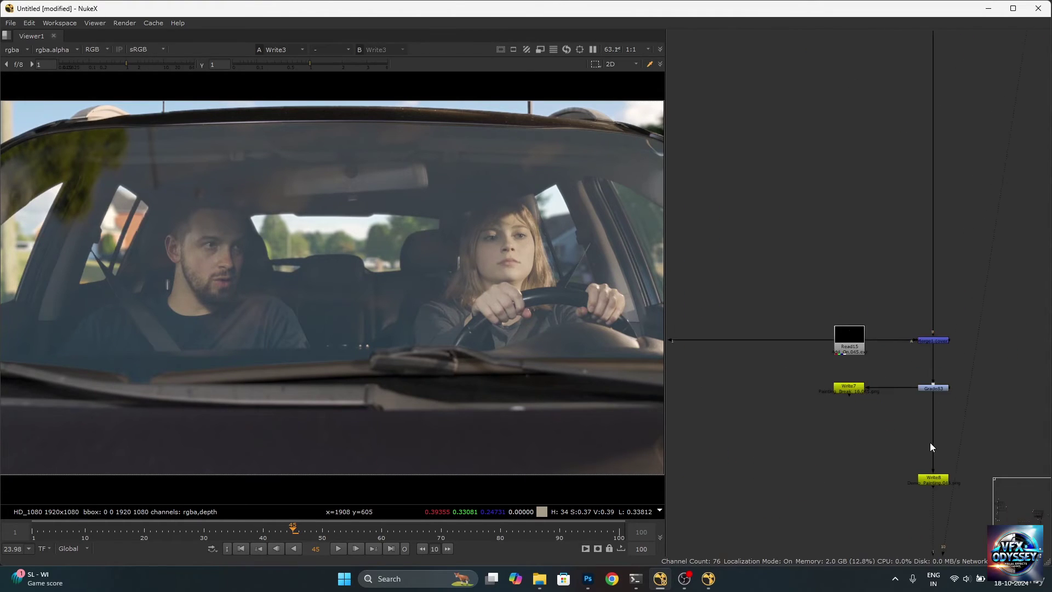
pyautogui.click(926, 389)
pyautogui.press('1')
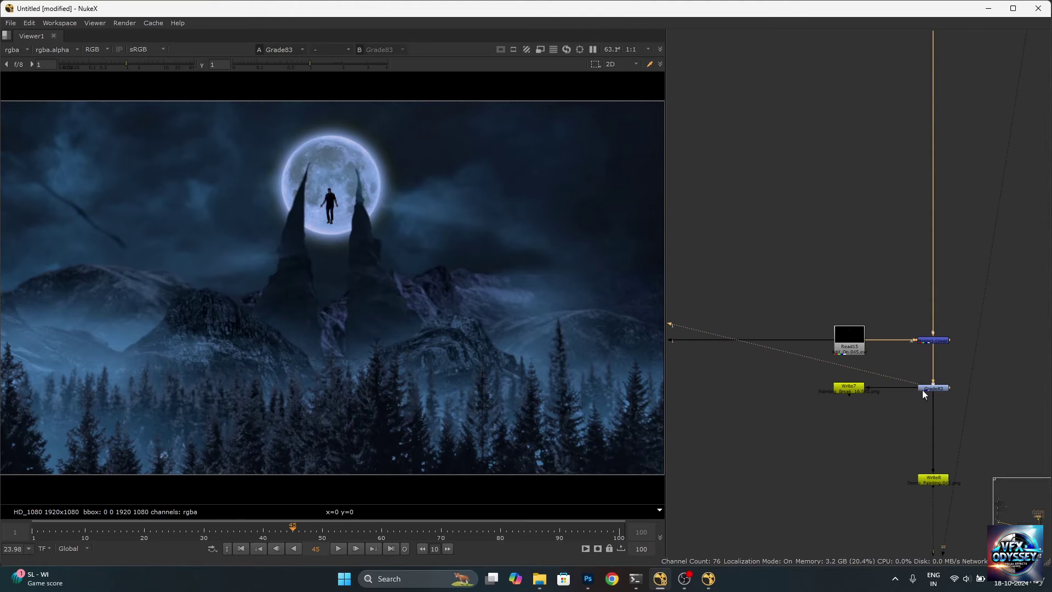
# Examine the overall node graph and how the Shuffle branches and the neighbouring tree feed into Grade83
pyautogui.scroll(-5, 924, 392)
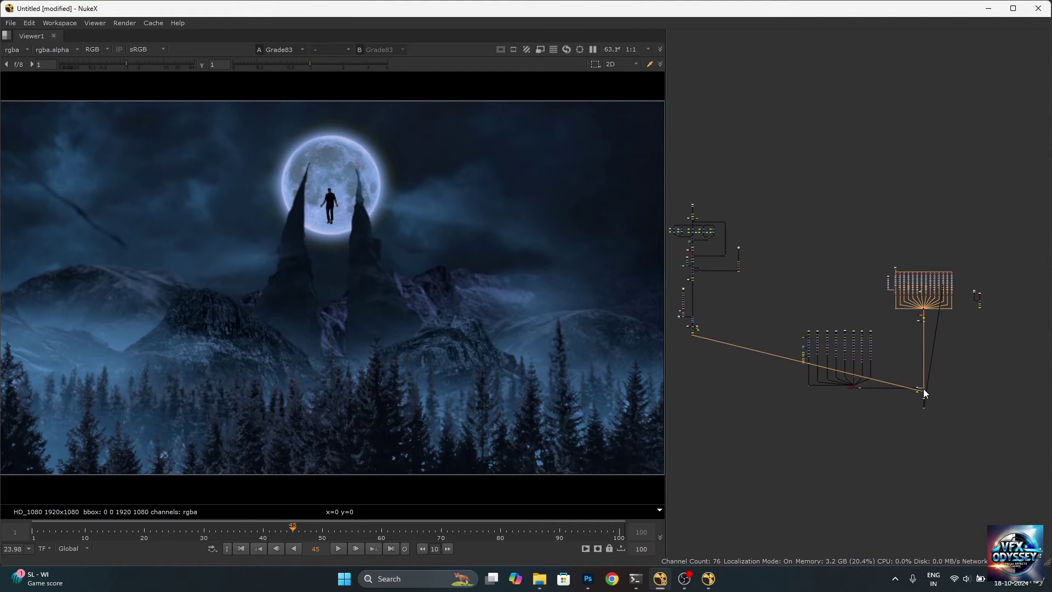
pyautogui.scroll(-1, 930, 393)
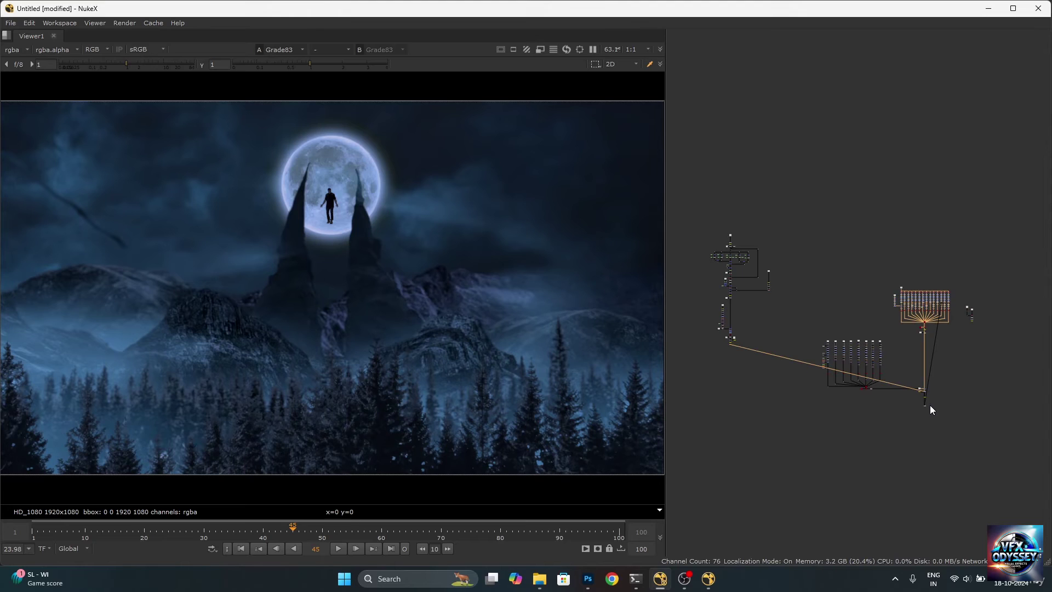
pyautogui.scroll(4, 932, 362)
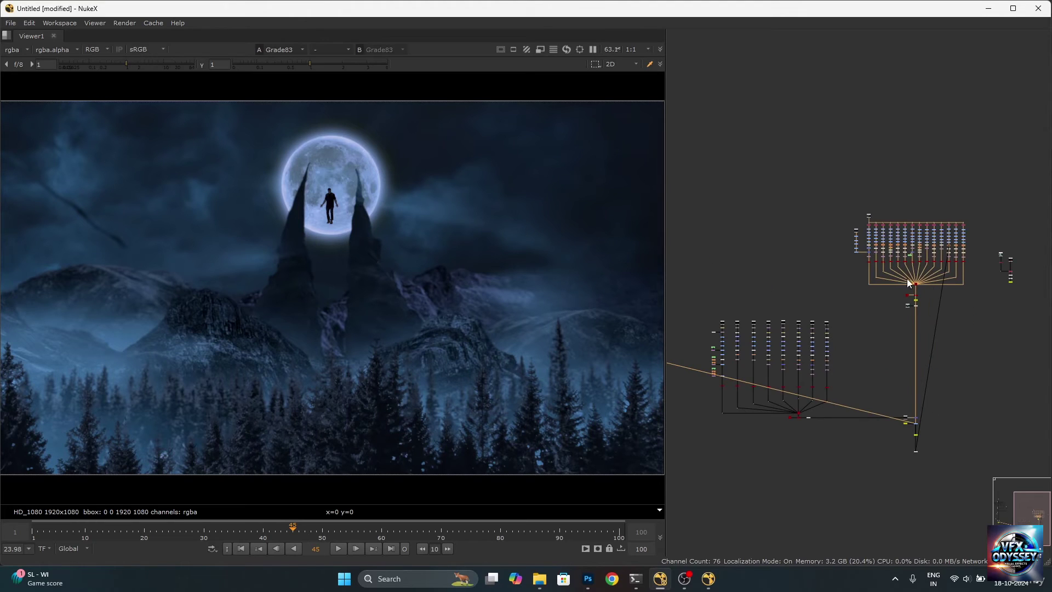
pyautogui.scroll(-3, 857, 304)
pyautogui.scroll(-2, 857, 303)
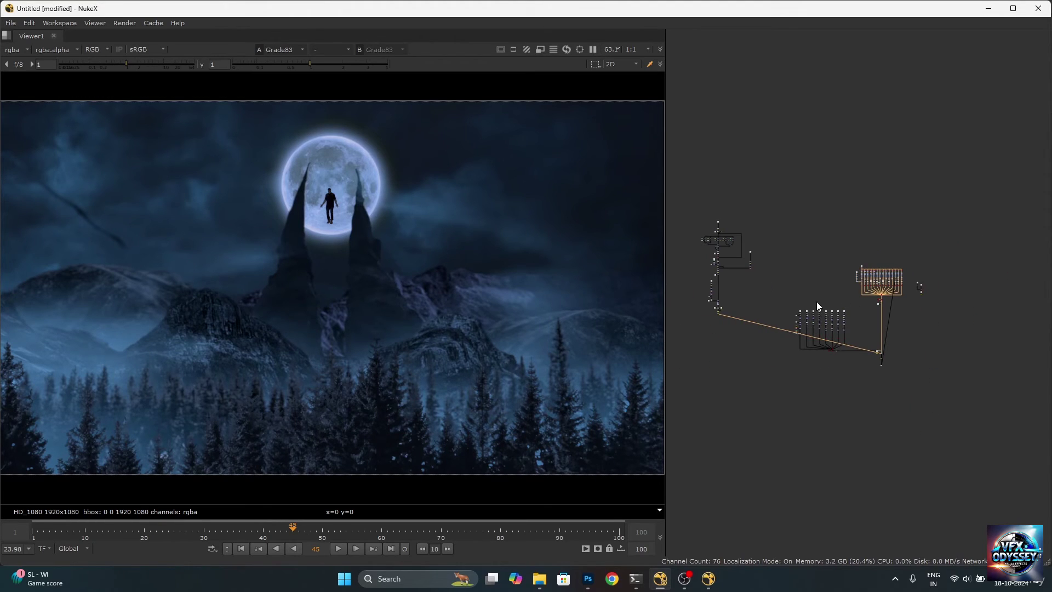
pyautogui.scroll(4, 712, 254)
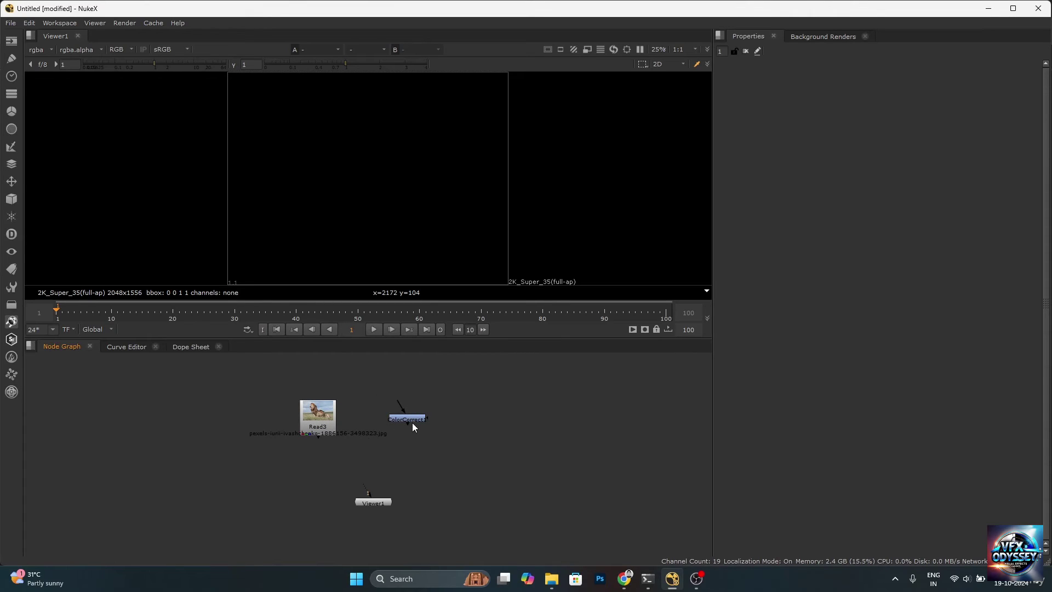
# Connect ColorCorrect1's input to Read3, place it directly beneath Read3, and show its output in the Viewer
pyautogui.scroll(2, 382, 435)
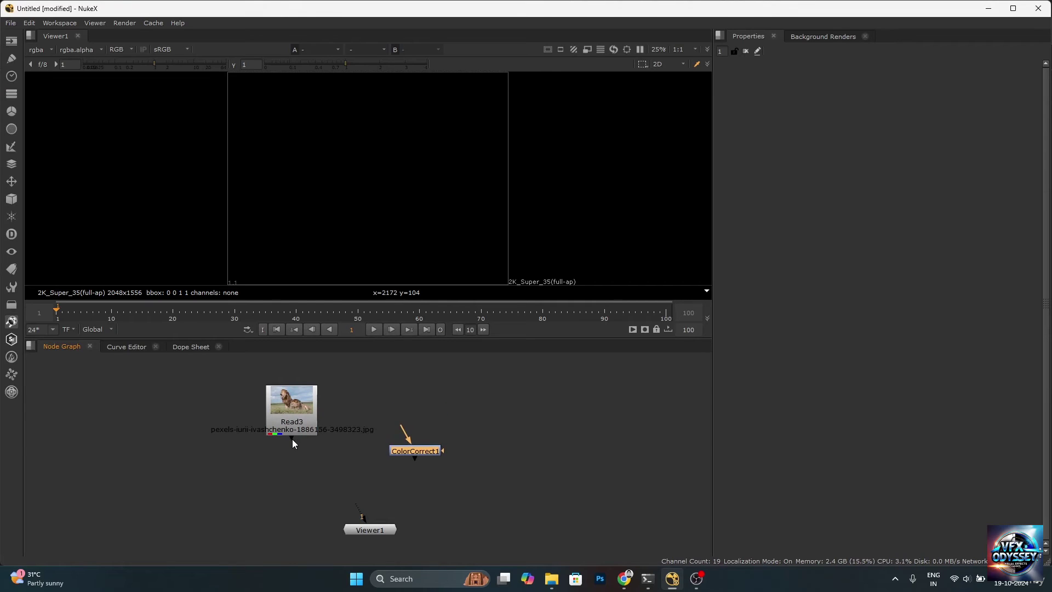
pyautogui.moveTo(349, 461); pyautogui.dragTo(287, 410)
pyautogui.moveTo(409, 451); pyautogui.dragTo(294, 471)
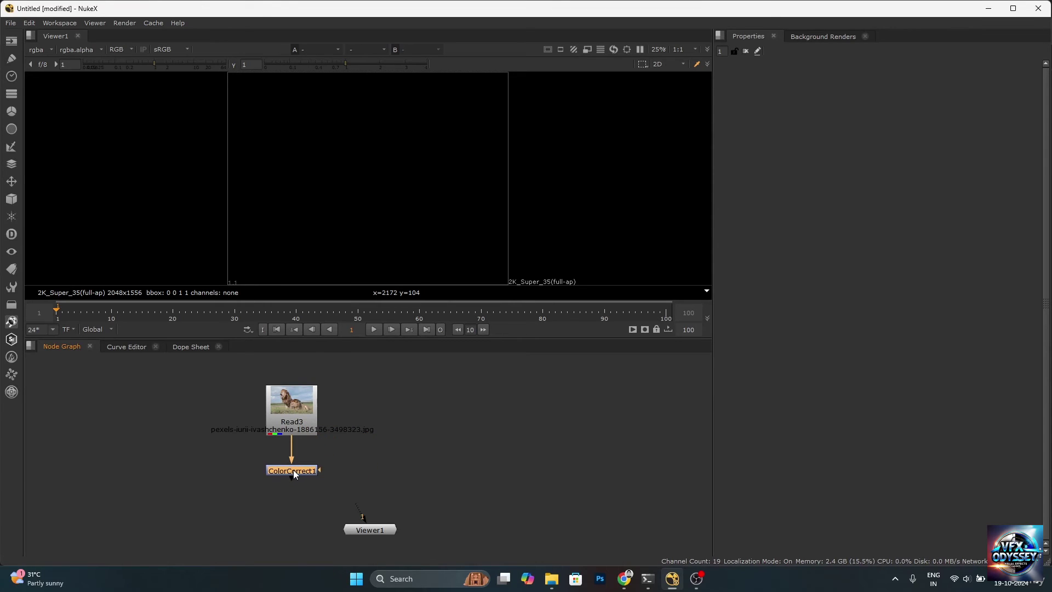
pyautogui.press('1')
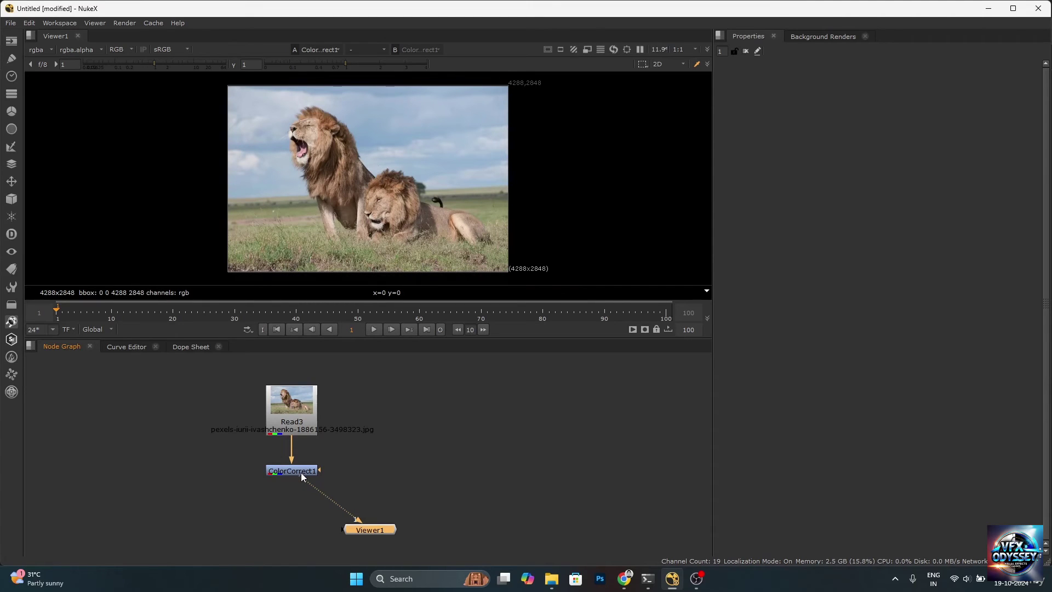
# Detach ColorCorrect1 from the branch, set it aside, and connect Viewer1 beneath Read3 directly to Read3
pyautogui.click(301, 472)
pyautogui.moveTo(301, 473); pyautogui.dragTo(362, 456)
pyautogui.click(291, 408)
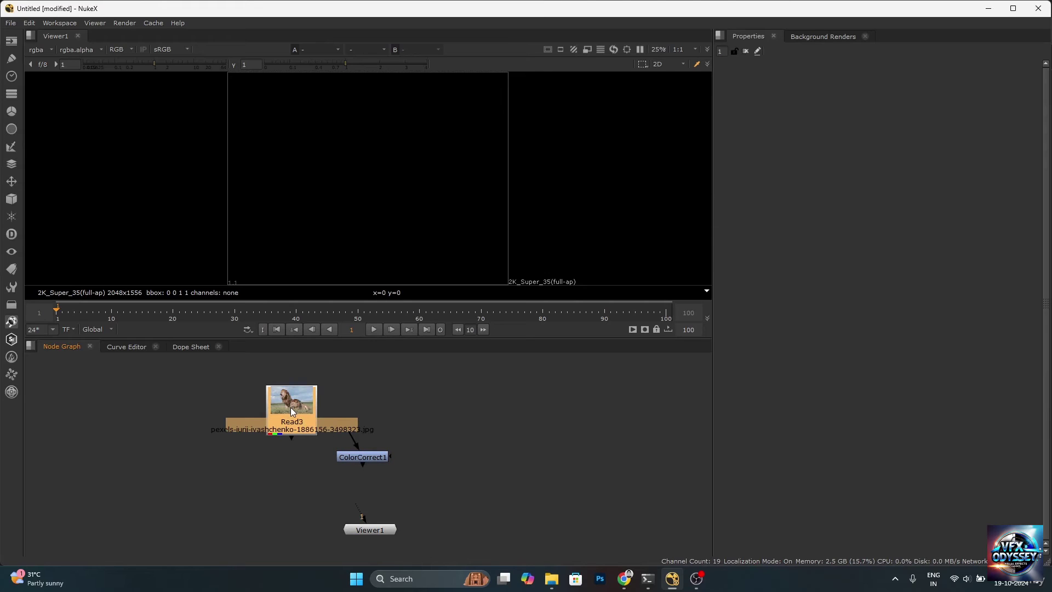
pyautogui.click(365, 532)
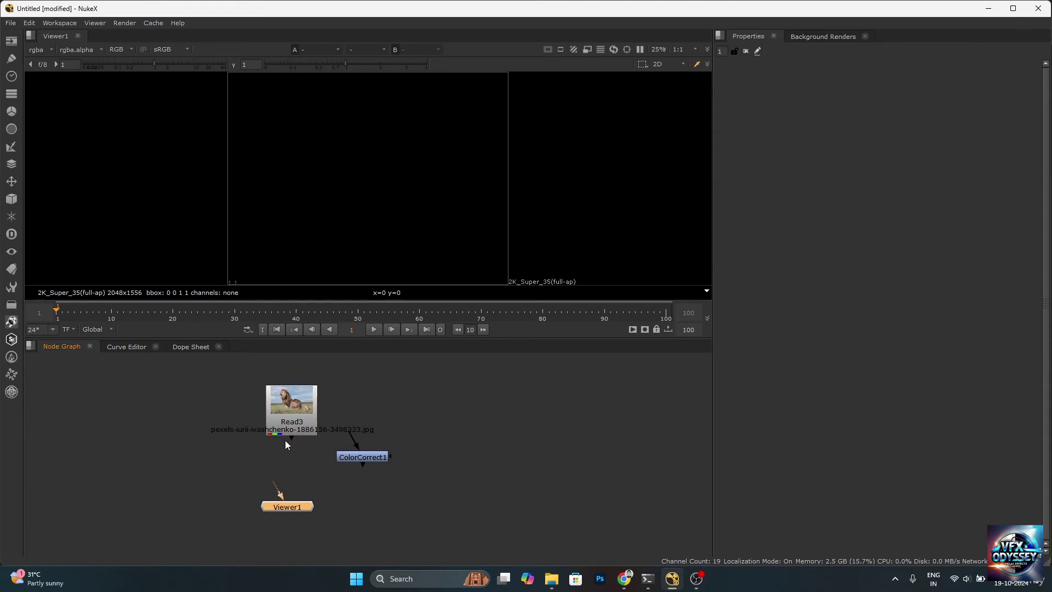
pyautogui.moveTo(278, 490)
pyautogui.mouseDown()
pyautogui.moveTo(289, 407)
pyautogui.moveTo(275, 466)
pyautogui.moveTo(285, 504)
pyautogui.mouseUp()
pyautogui.click(274, 430)
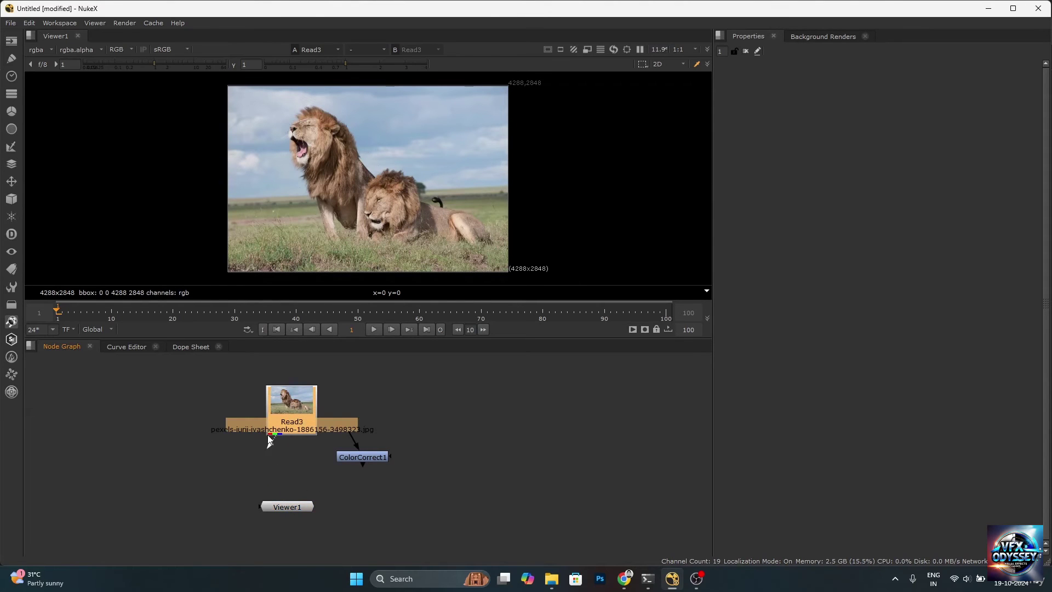
# Insert ColorCorrect1 between Read3 and Viewer1 and set its master saturation to 2.3 and contrast to 1.16
pyautogui.moveTo(369, 456); pyautogui.dragTo(309, 466)
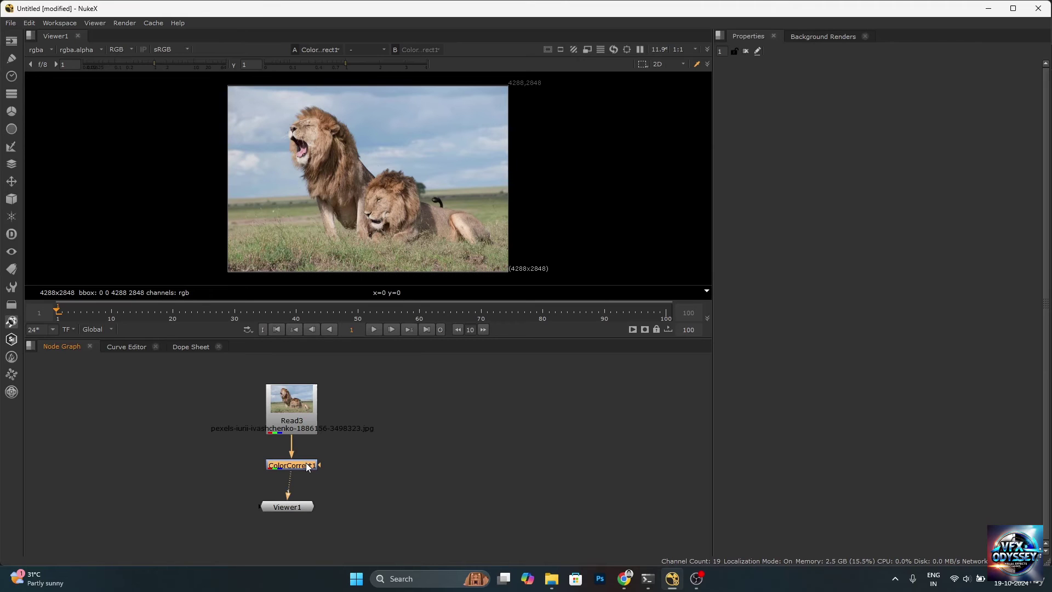
pyautogui.doubleClick(305, 467)
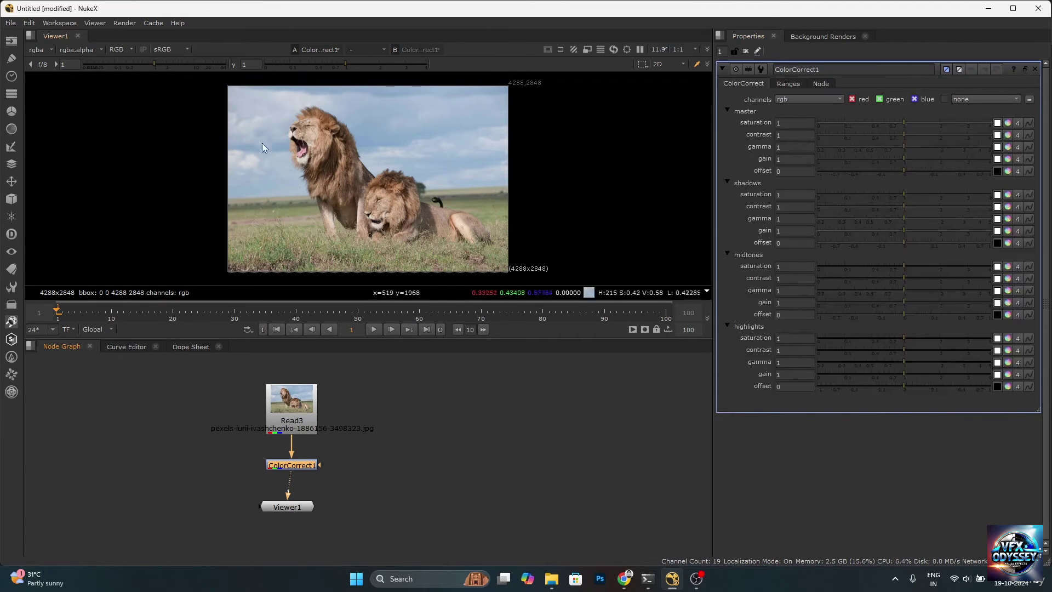
pyautogui.moveTo(909, 123)
pyautogui.mouseDown()
pyautogui.moveTo(962, 121)
pyautogui.moveTo(911, 133)
pyautogui.mouseUp()
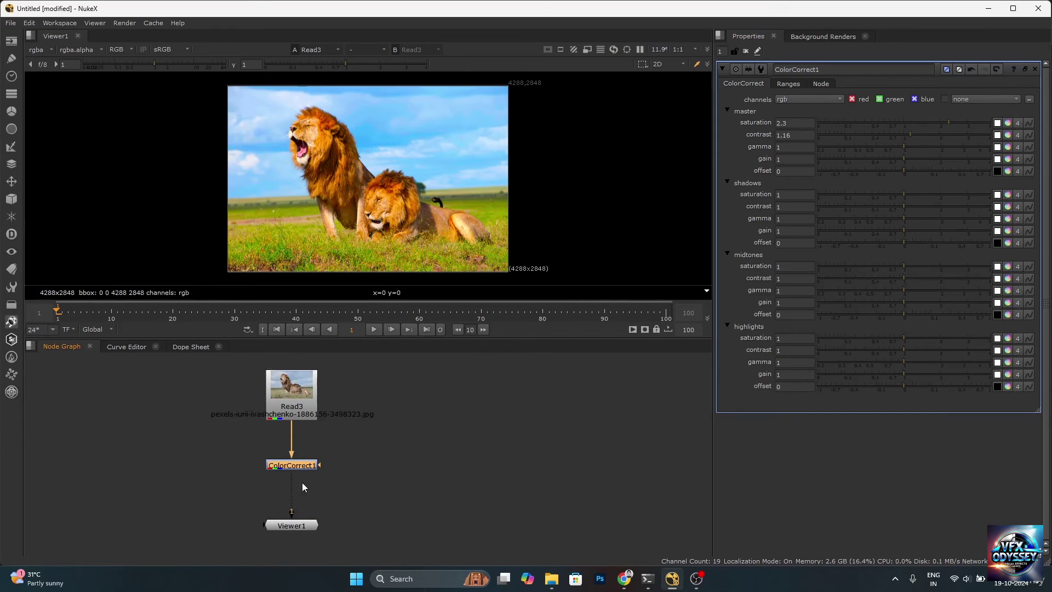
# Extract ColorCorrect1 from its connection and drop it back between Read3 and Viewer1
pyautogui.moveTo(235, 447); pyautogui.dragTo(290, 466)
pyautogui.hotkey('ctrl', 'shift', 'x')
pyautogui.hotkey('ctrl', 'shift', 'x')
# Add a Blur node between ColorCorrect1 and Viewer1 and set its size to 100
pyautogui.moveTo(305, 467)
pyautogui.mouseDown()
pyautogui.moveTo(306, 480)
pyautogui.moveTo(308, 456)
pyautogui.mouseUp()
pyautogui.press('b')
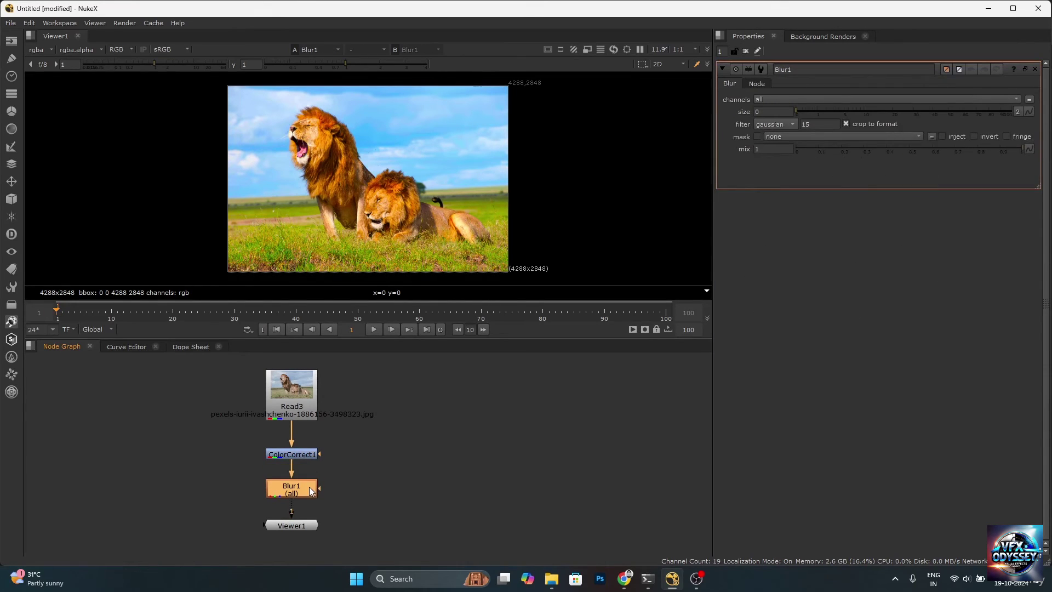
pyautogui.moveTo(807, 111); pyautogui.dragTo(1012, 110)
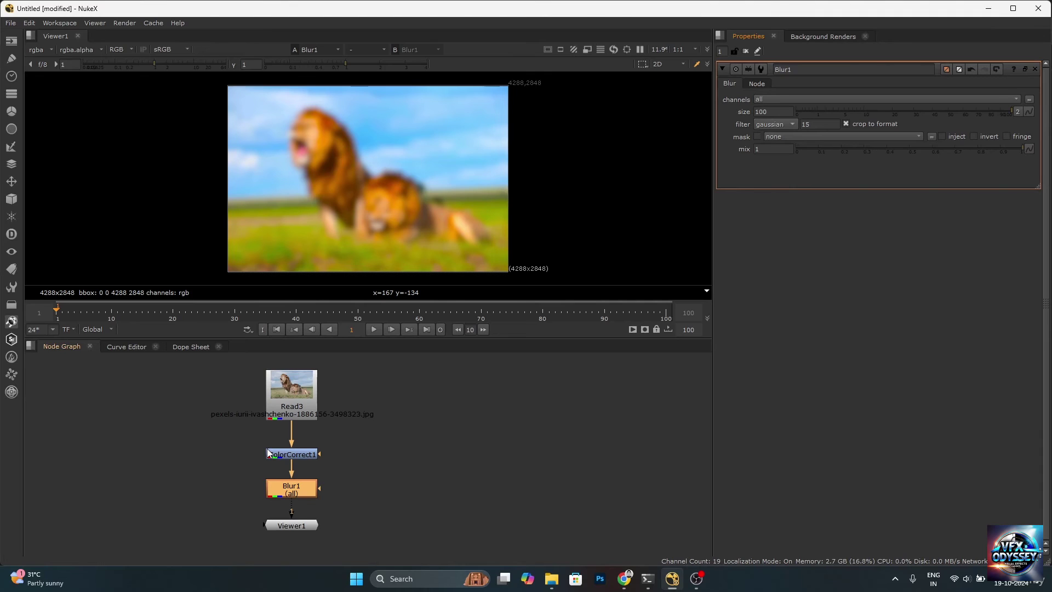
pyautogui.scroll(-3, 287, 452)
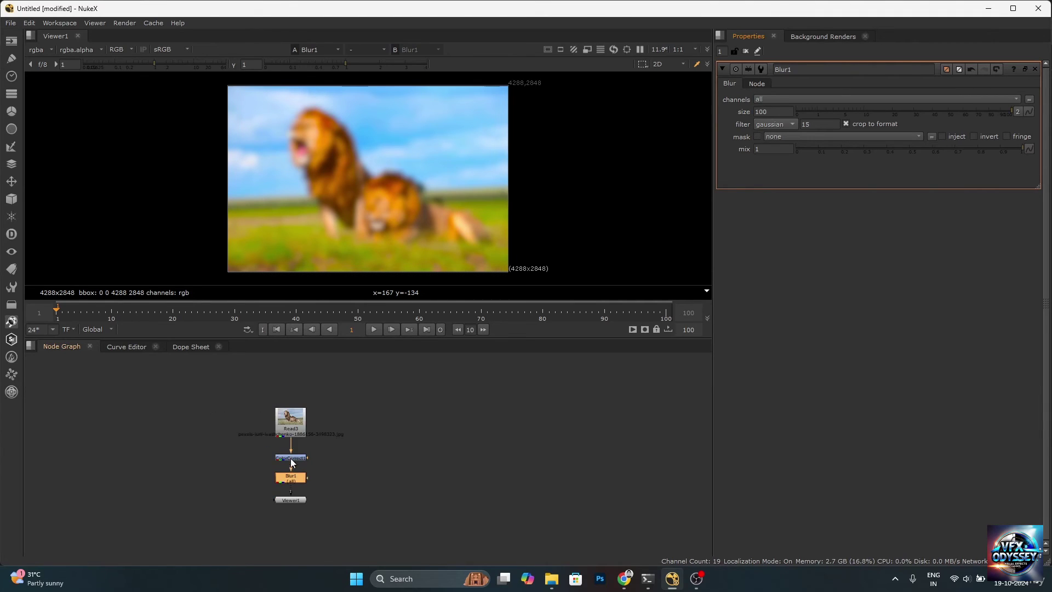
# Move Viewer1 lower, then duplicate the Read3, ColorCorrect1 and Blur1 branch and place the copy beside the original
pyautogui.click(298, 517)
pyautogui.moveTo(332, 405); pyautogui.dragTo(247, 507)
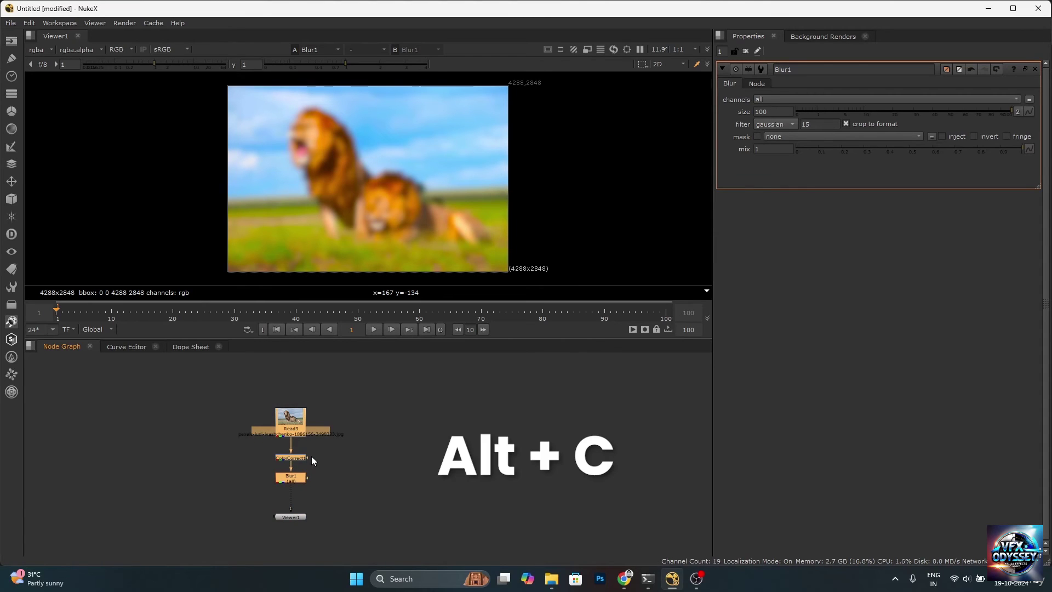
pyautogui.hotkey('alt', 'c')
pyautogui.moveTo(334, 421)
pyautogui.mouseDown()
pyautogui.moveTo(409, 426)
pyautogui.moveTo(437, 460)
pyautogui.mouseUp()
pyautogui.click(520, 482)
pyautogui.scroll(3, 432, 476)
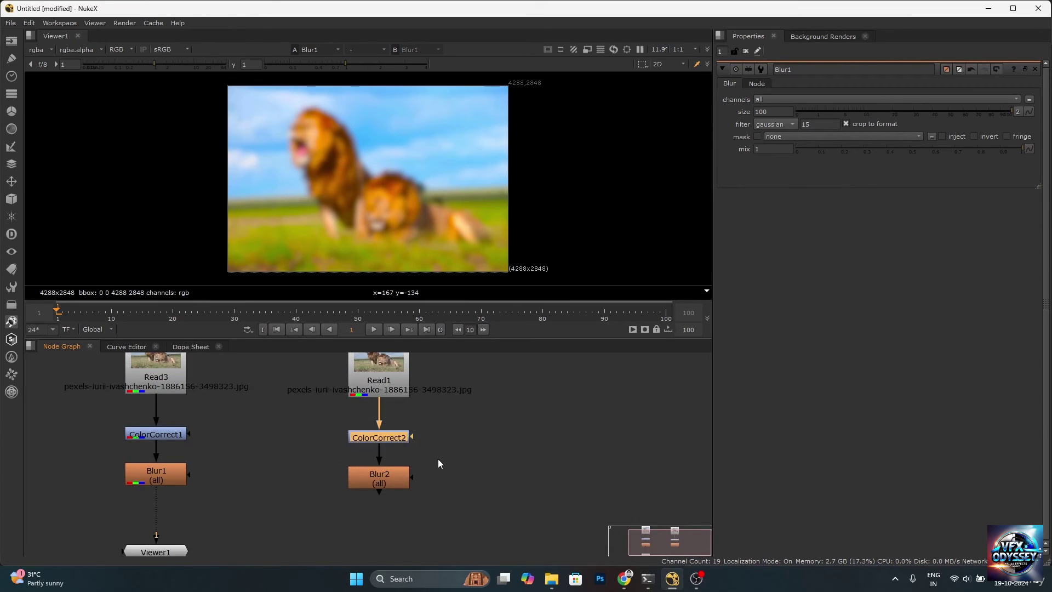
# Swap ColorCorrect2 and Blur2 so the blur comes first in the copied branch, and connect ColorCorrect2 to Viewer1's second input
pyautogui.hotkey('ctrl', 'shift', 'x')
pyautogui.moveTo(371, 481)
pyautogui.mouseDown()
pyautogui.moveTo(370, 438)
pyautogui.moveTo(359, 494)
pyautogui.mouseUp()
pyautogui.click(427, 440)
pyautogui.click(383, 438)
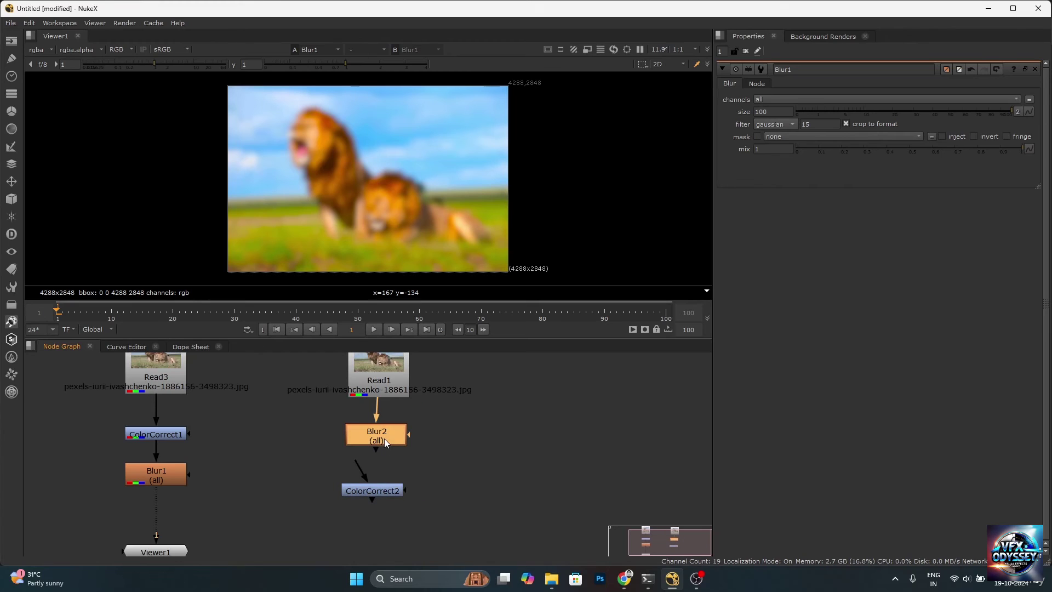
pyautogui.moveTo(383, 439); pyautogui.dragTo(386, 440)
pyautogui.moveTo(376, 490); pyautogui.dragTo(382, 478)
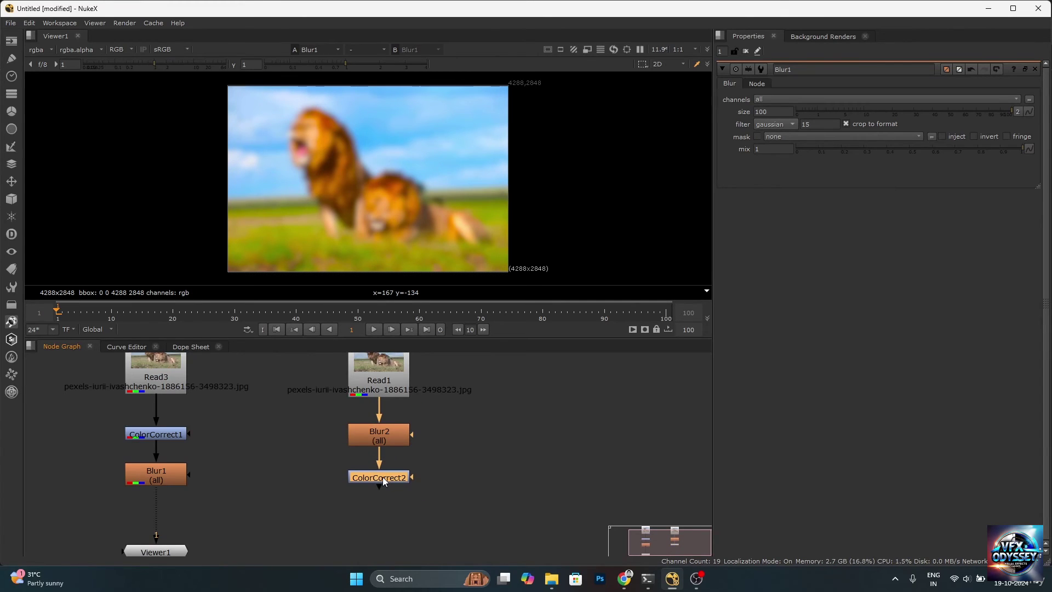
pyautogui.press('2')
# Compare the Blur1 and ColorCorrect2 results by alternating between Viewer1's inputs 1 and 2, zoomed in on the roaring lion's mouth
pyautogui.press('1')
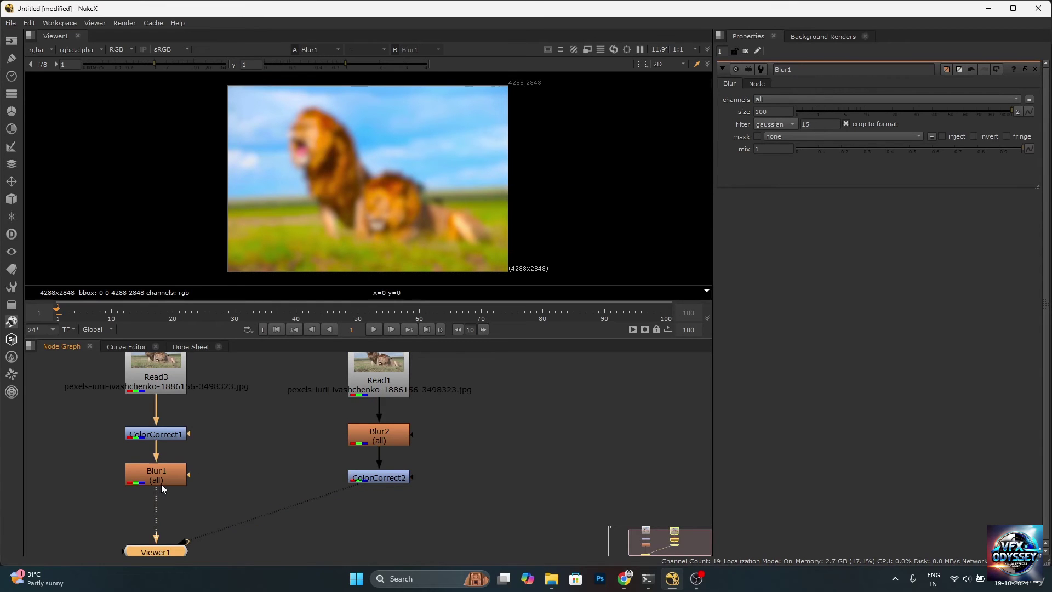
pyautogui.scroll(5, 303, 142)
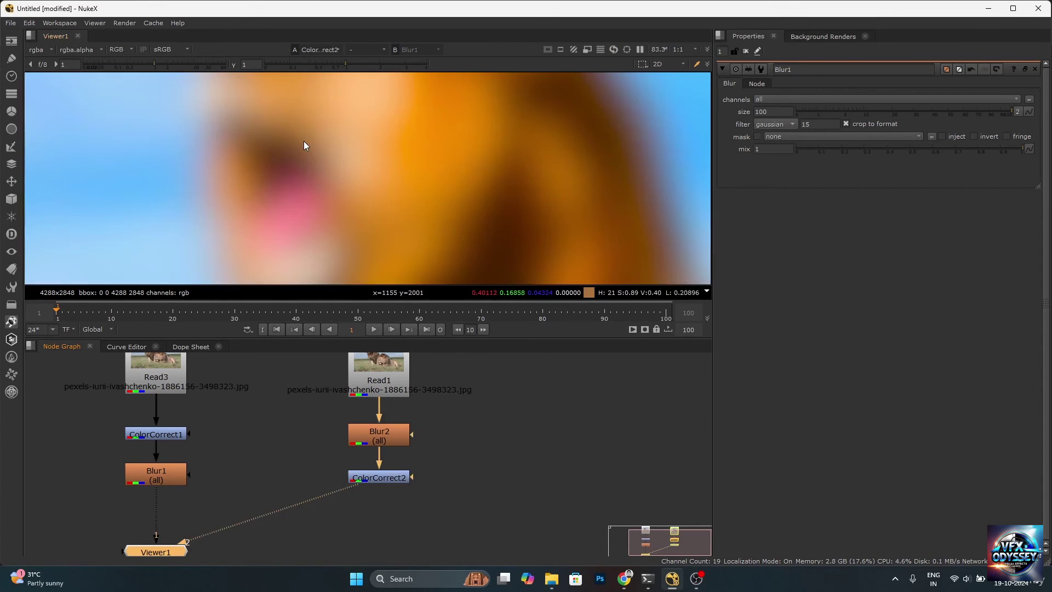
pyautogui.scroll(6, 304, 141)
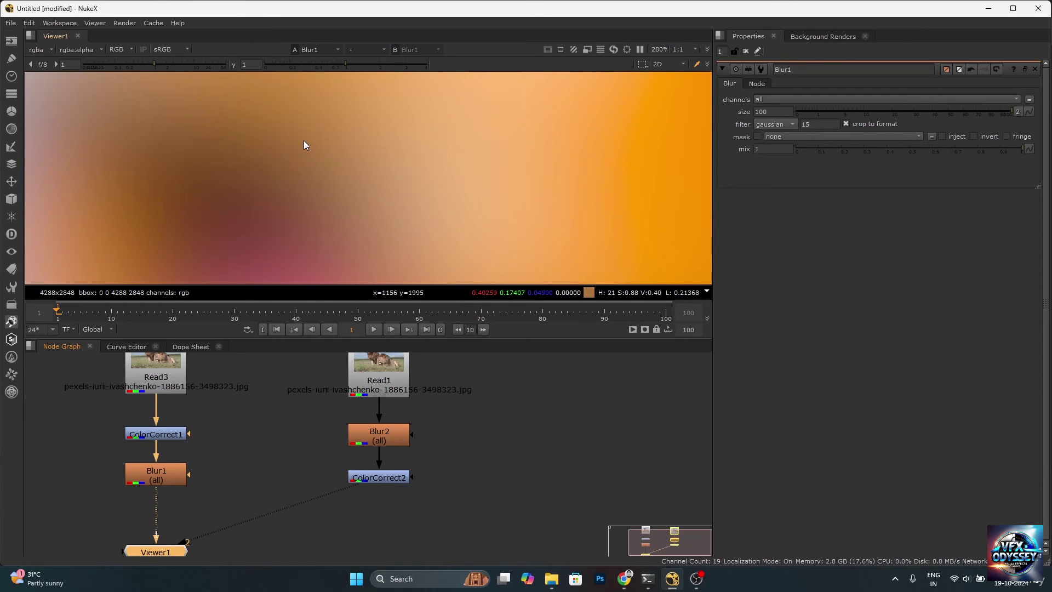
pyautogui.press('2')
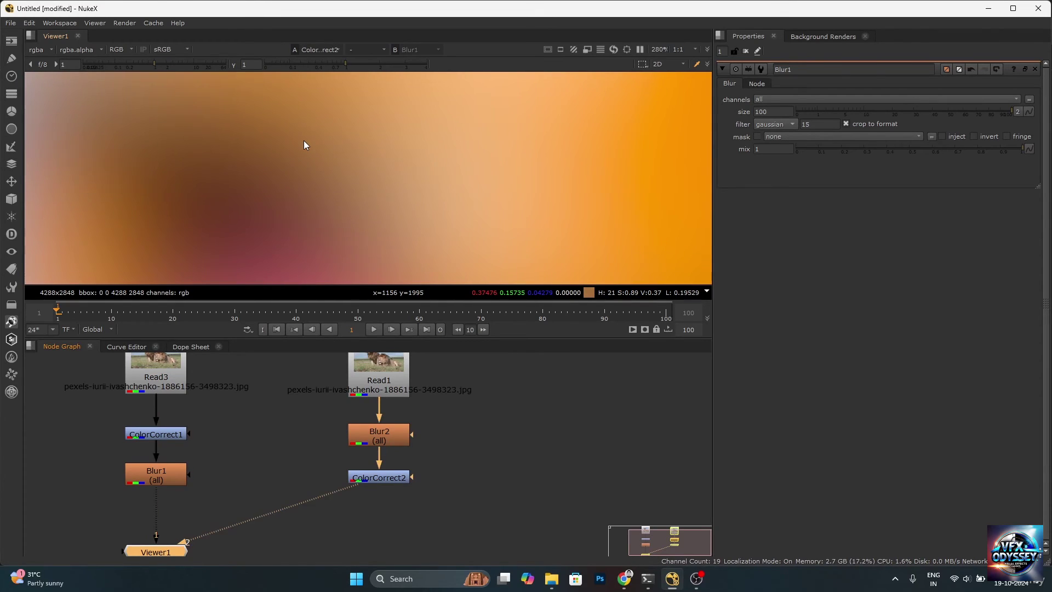
pyautogui.press('1')
pyautogui.press('2')
pyautogui.press('1')
pyautogui.press('2')
pyautogui.press('1')
pyautogui.press('2')
pyautogui.press('1')
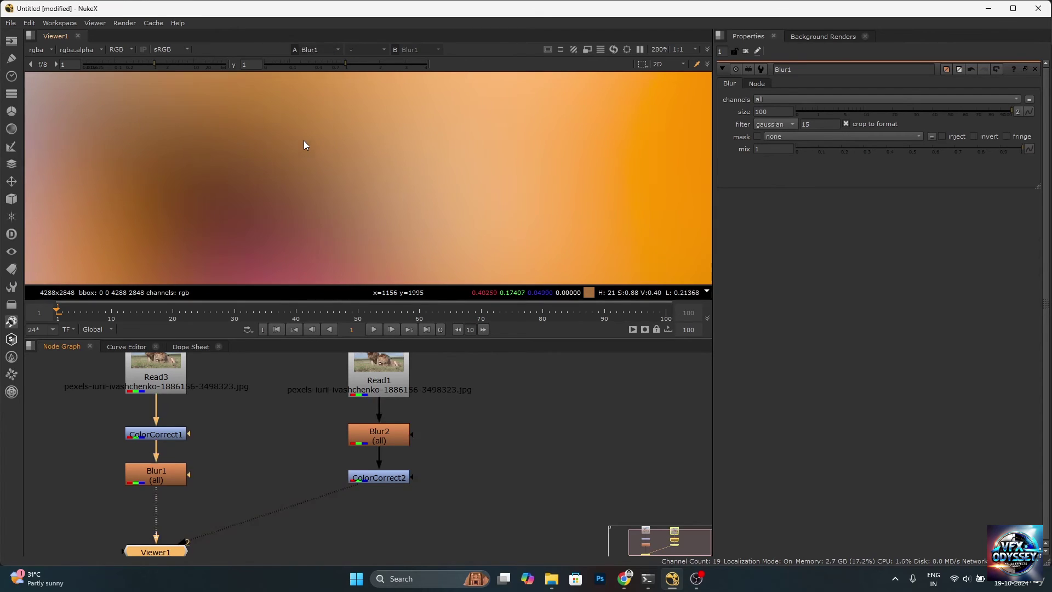
pyautogui.press('2')
pyautogui.press('1')
pyautogui.press('2')
pyautogui.press('1')
pyautogui.press('2')
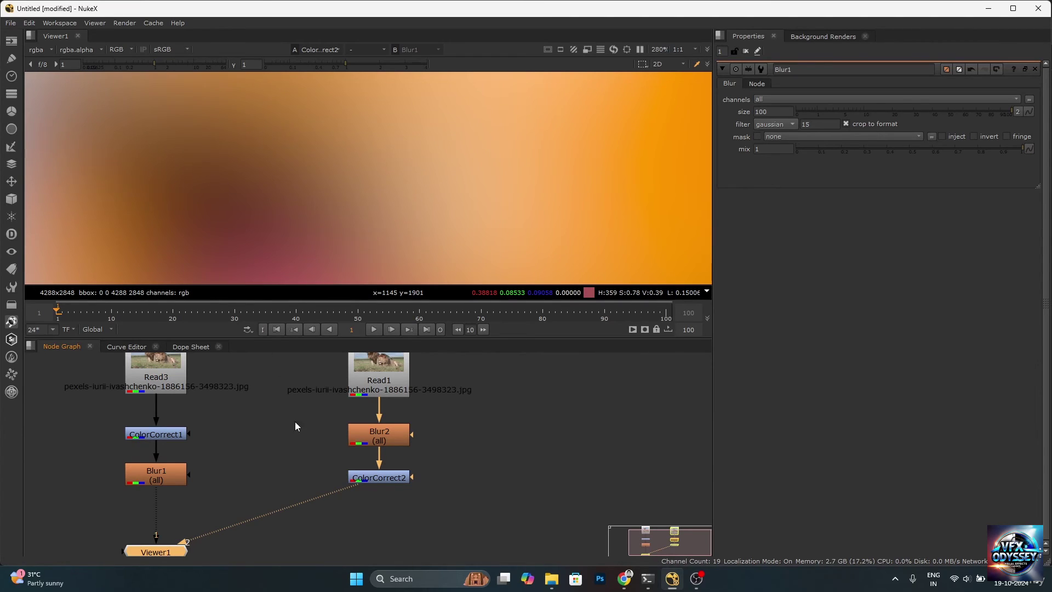
# Arrange the Read3 branch closer to the Read1 branch and place Viewer1 centrally beneath both
pyautogui.scroll(-3, 295, 426)
pyautogui.scroll(2, 316, 421)
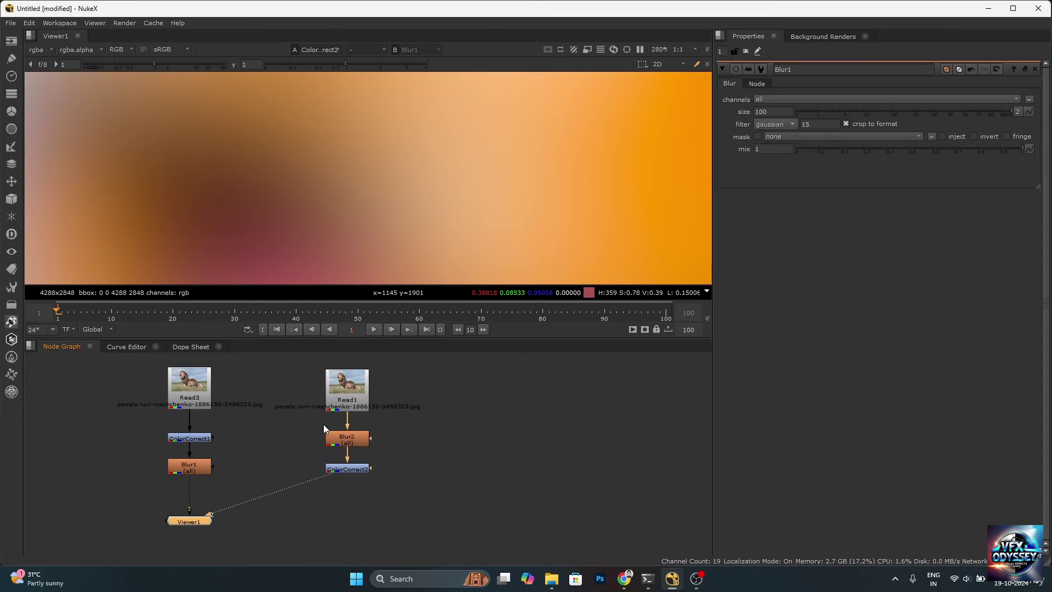
pyautogui.scroll(-4, 329, 423)
pyautogui.scroll(1, 324, 404)
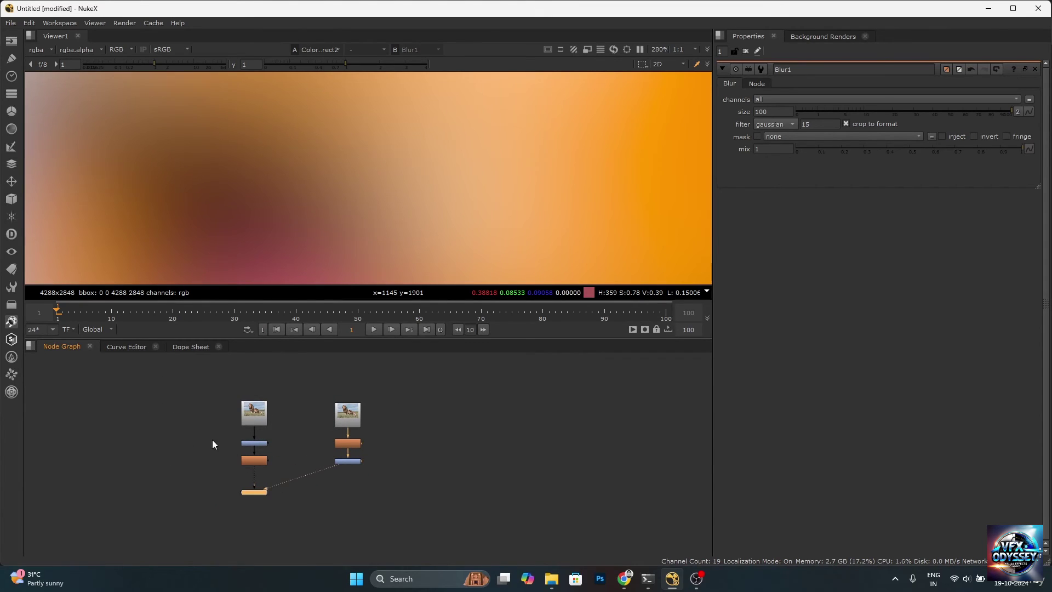
pyautogui.moveTo(251, 495); pyautogui.dragTo(305, 511)
pyautogui.moveTo(204, 397); pyautogui.dragTo(292, 462)
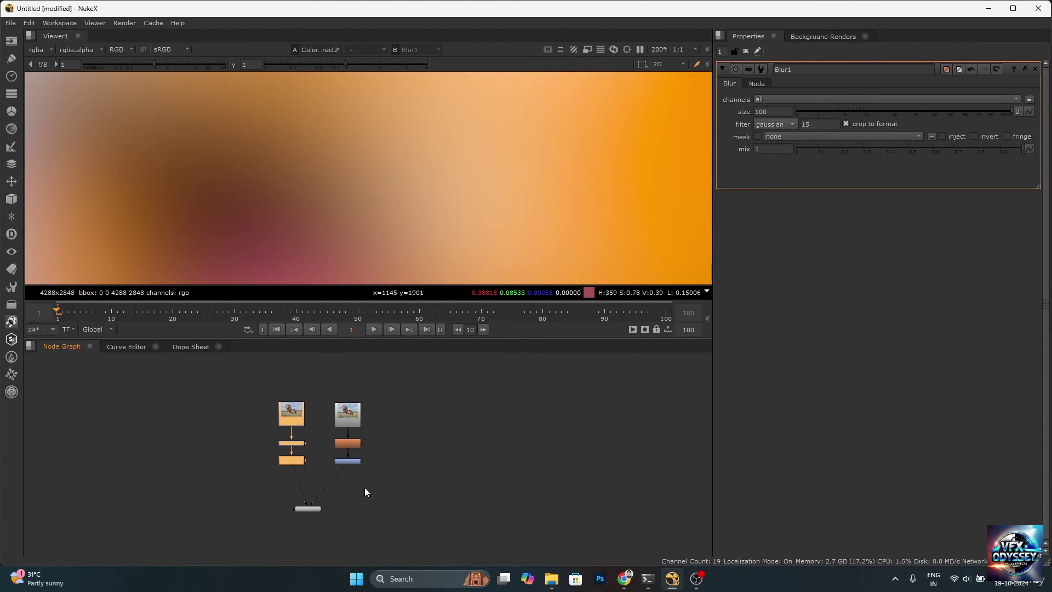
pyautogui.click(355, 467)
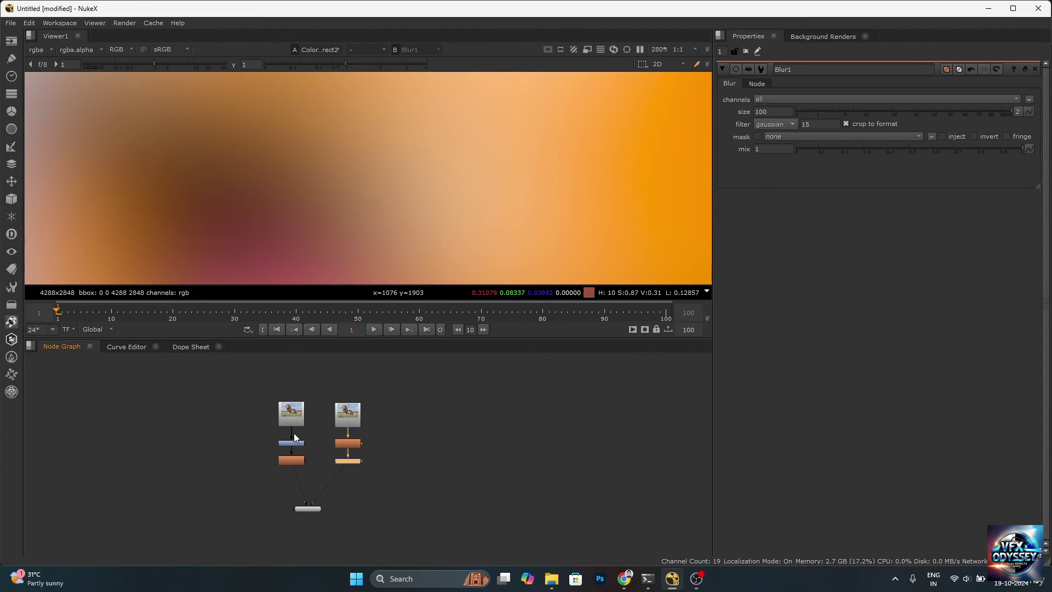
pyautogui.scroll(-3, 278, 403)
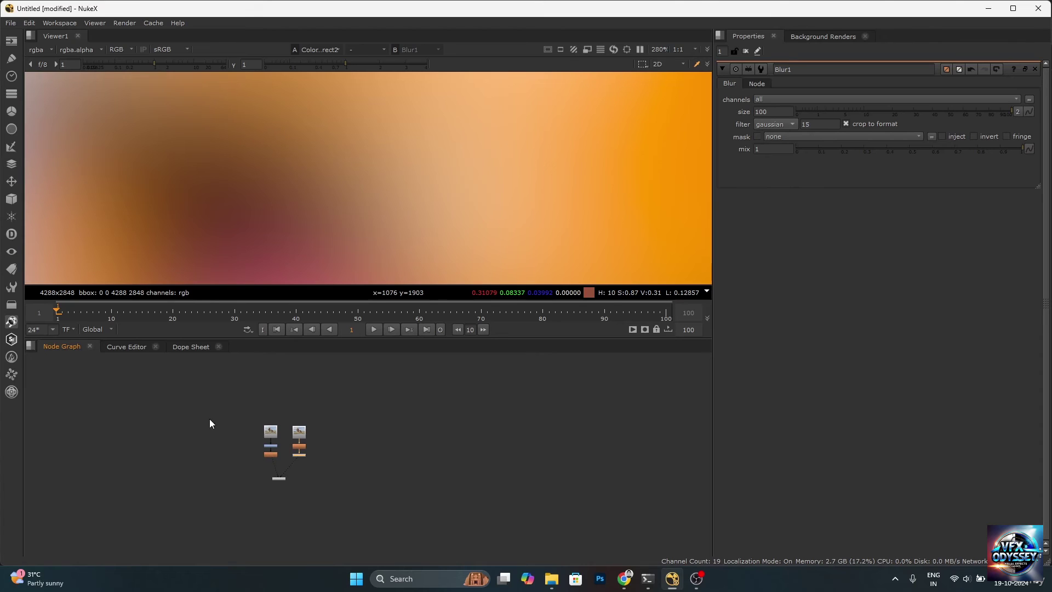
pyautogui.scroll(3, 307, 473)
pyautogui.moveTo(229, 496); pyautogui.dragTo(235, 505)
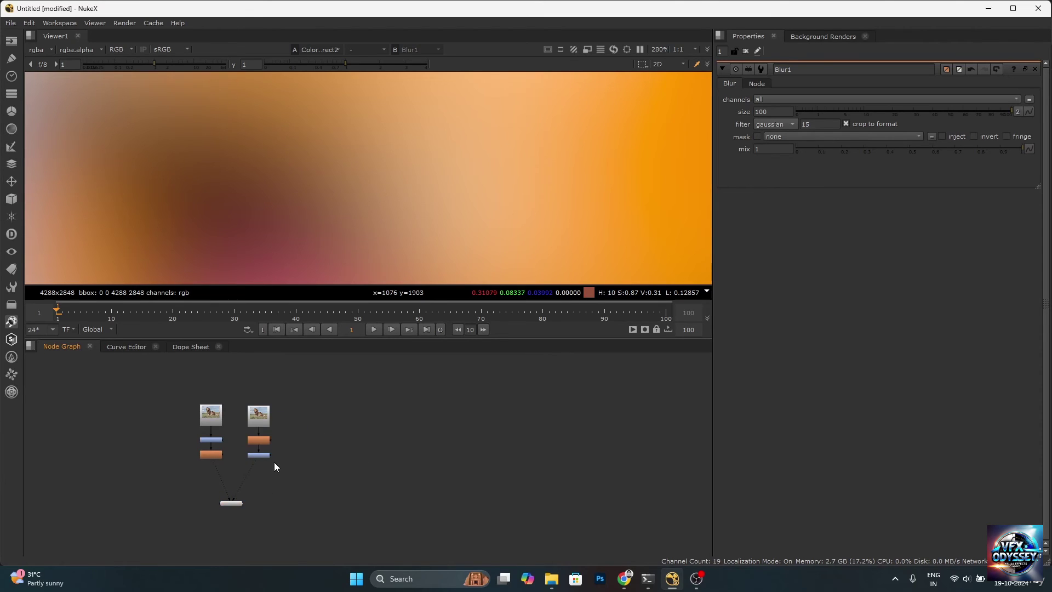
# Add a Backdrop around all nodes of the Read3 and Read1 branches, leaving Viewer1 outside
pyautogui.moveTo(164, 387); pyautogui.dragTo(317, 478)
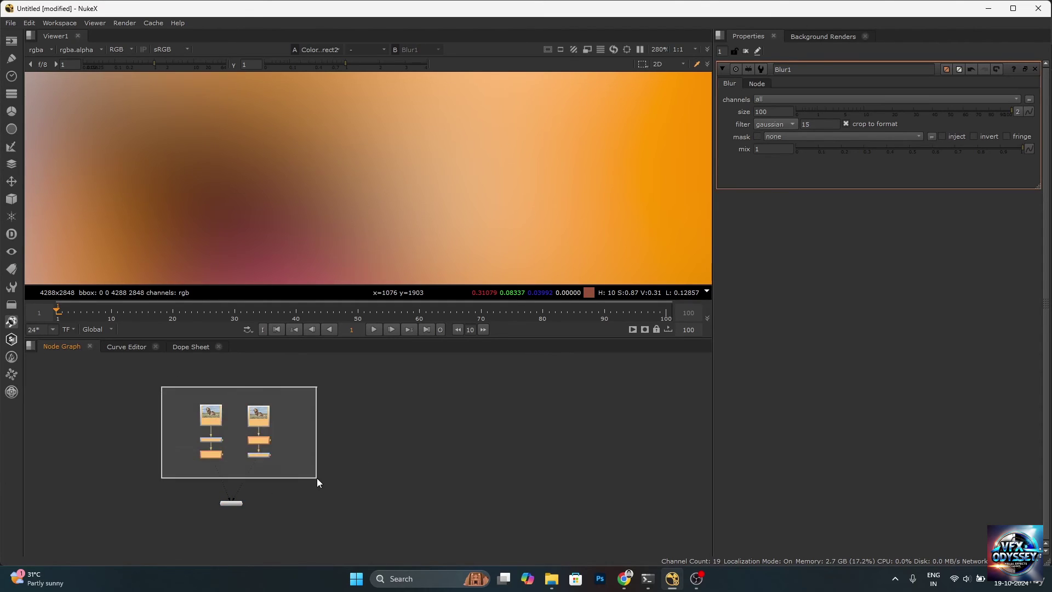
pyautogui.press('Tab')
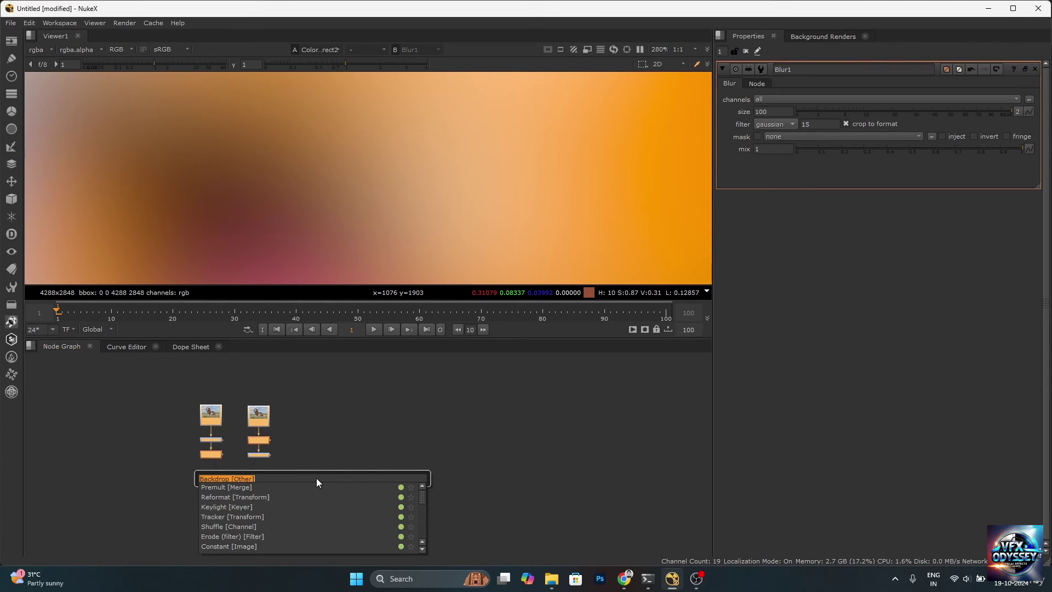
pyautogui.write('back')
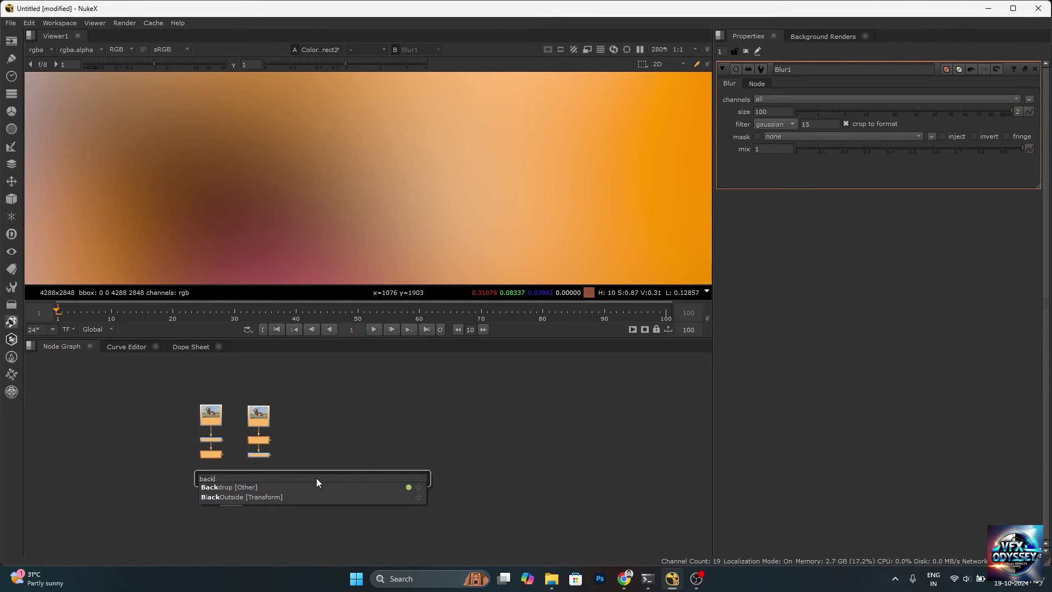
pyautogui.click(263, 487)
# Add an empty Backdrop with no nodes selected beside the two branches, and delete it
pyautogui.click(394, 443)
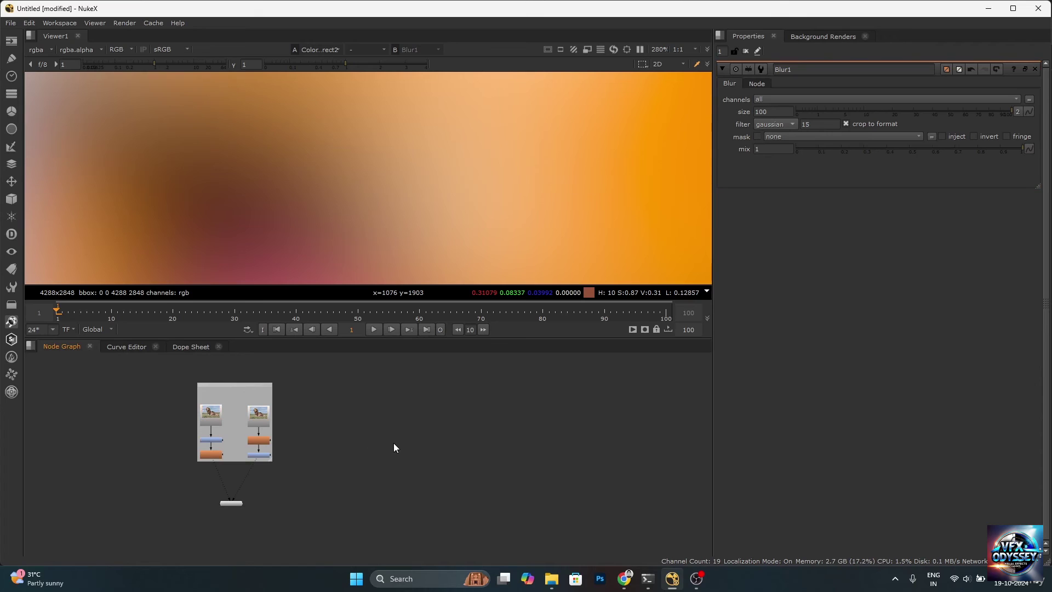
pyautogui.press('Tab')
pyautogui.write('back')
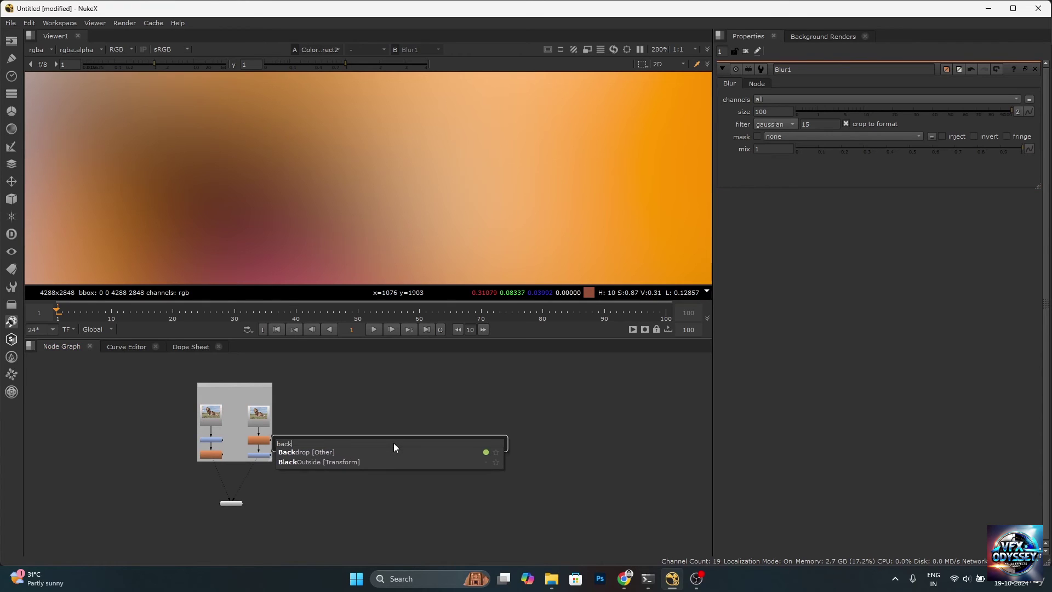
pyautogui.click(314, 452)
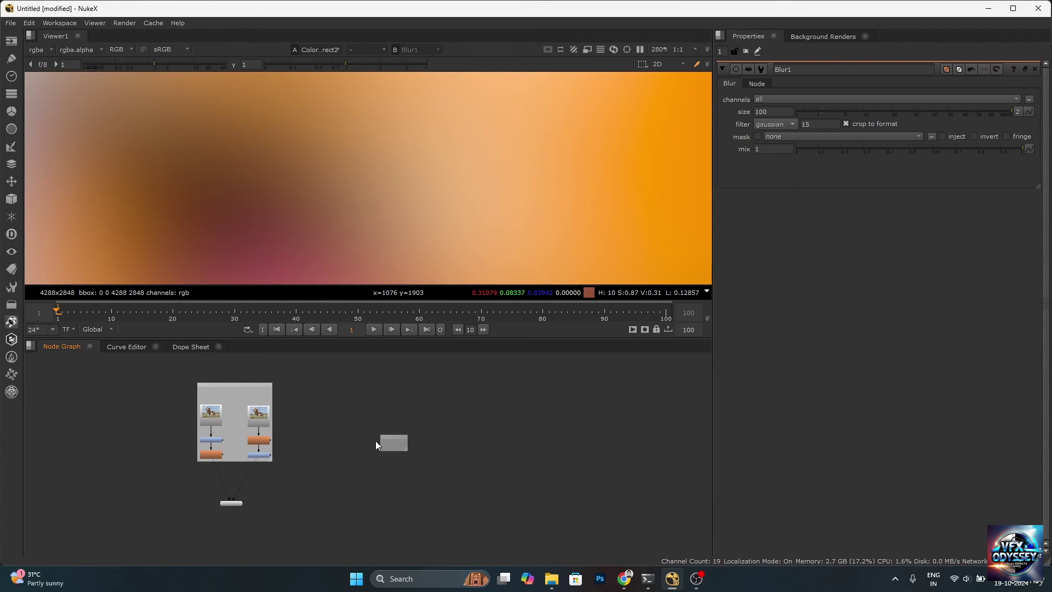
pyautogui.press('Delete')
pyautogui.scroll(5, 225, 413)
pyautogui.scroll(-6, 231, 407)
pyautogui.scroll(3, 231, 408)
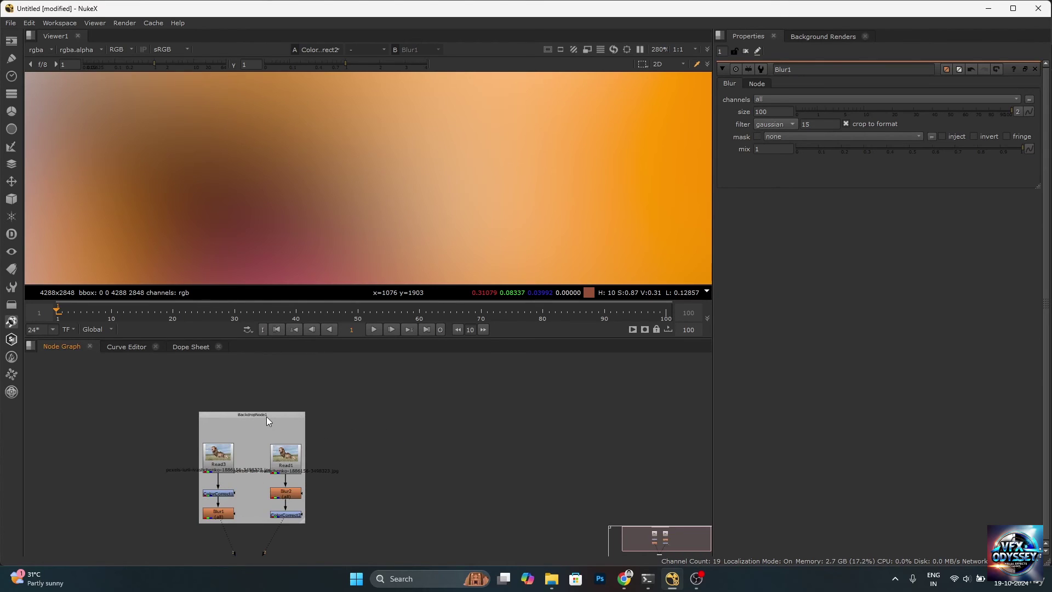
pyautogui.scroll(-3, 258, 416)
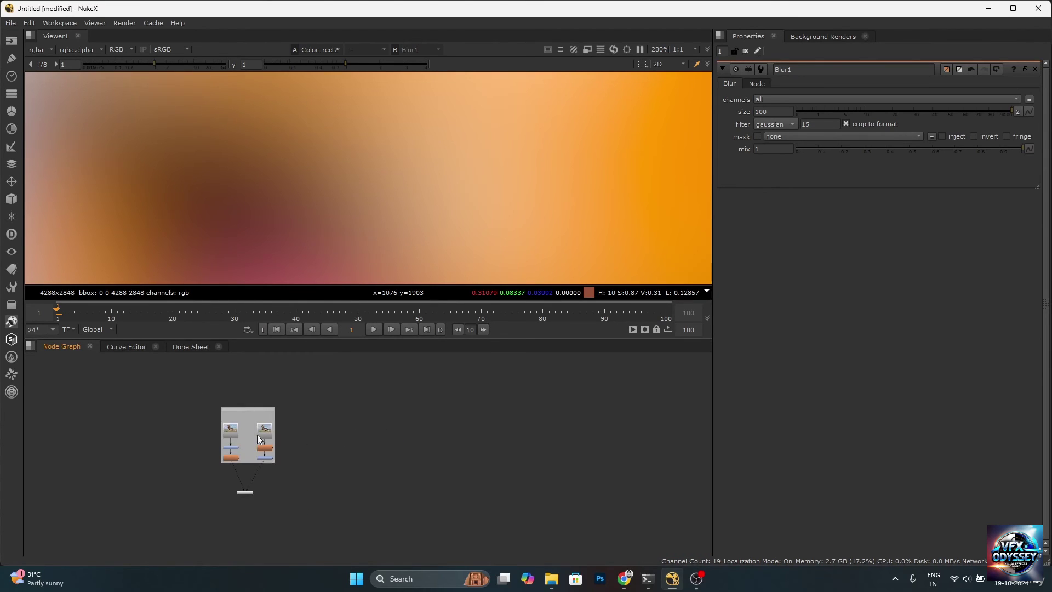
pyautogui.scroll(2, 268, 436)
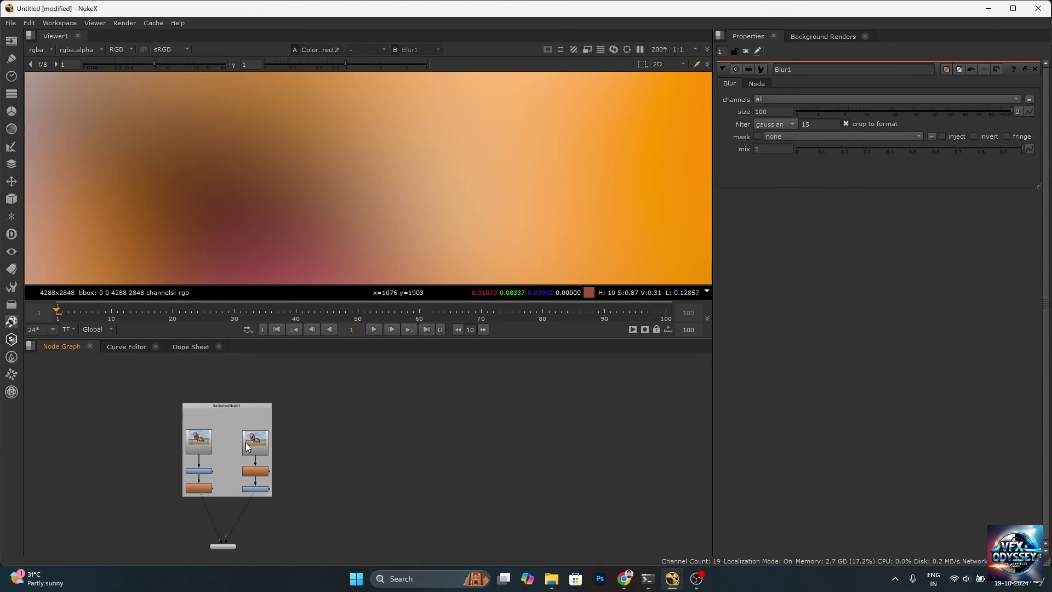
# Try moving the Backdrop and its enclosed nodes away from Viewer1 by its title bar, and undo the move
pyautogui.moveTo(250, 446); pyautogui.dragTo(322, 483)
pyautogui.moveTo(105, 410); pyautogui.dragTo(367, 538)
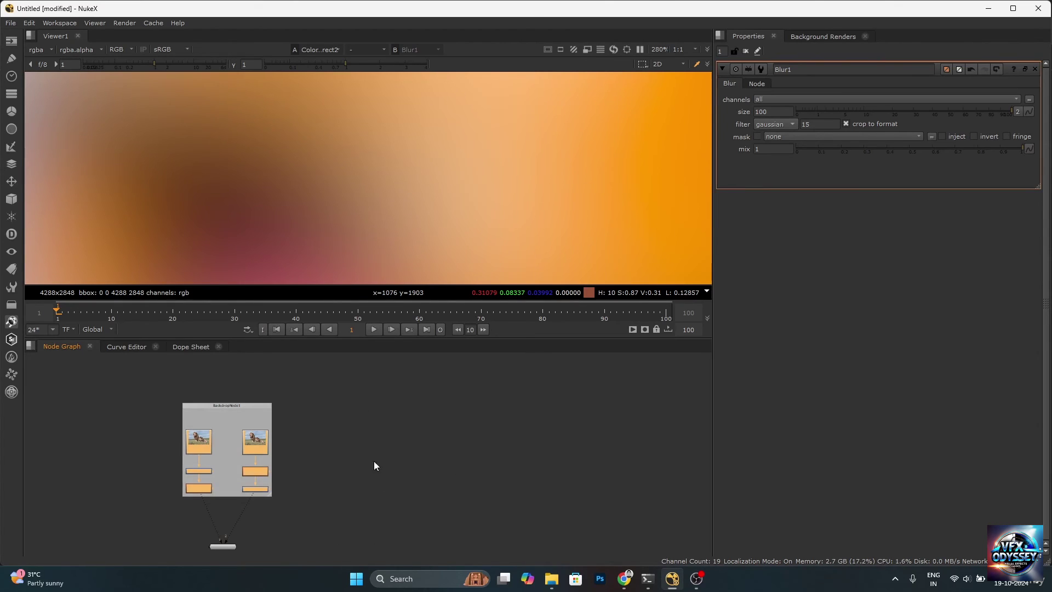
pyautogui.click(608, 470)
pyautogui.moveTo(253, 408); pyautogui.dragTo(506, 409)
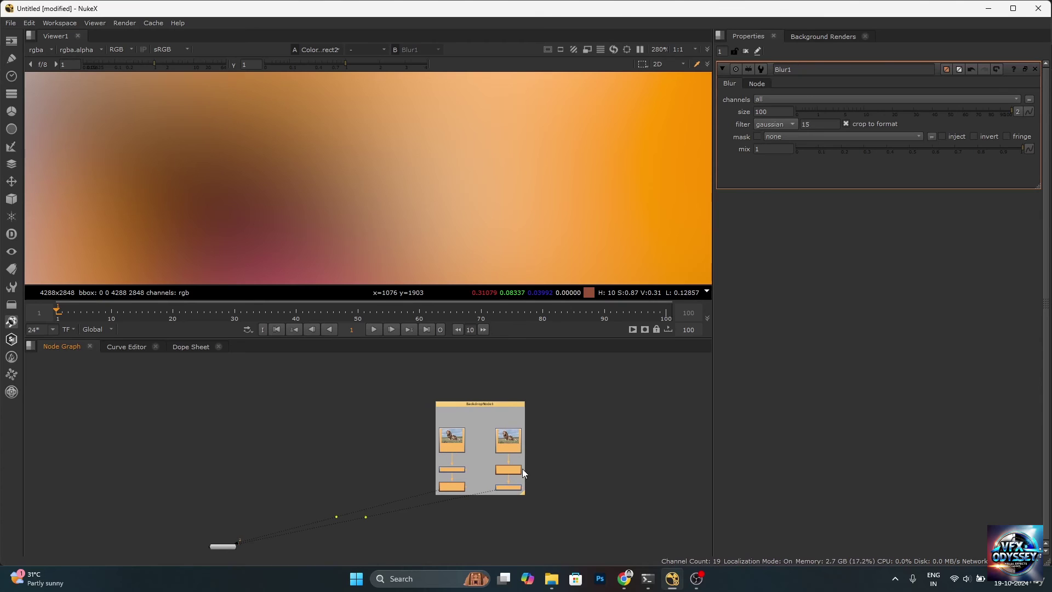
pyautogui.hotkey('ctrl', 'z')
# Label the Backdrop around the two branches "Color Correction"
pyautogui.scroll(3, 253, 415)
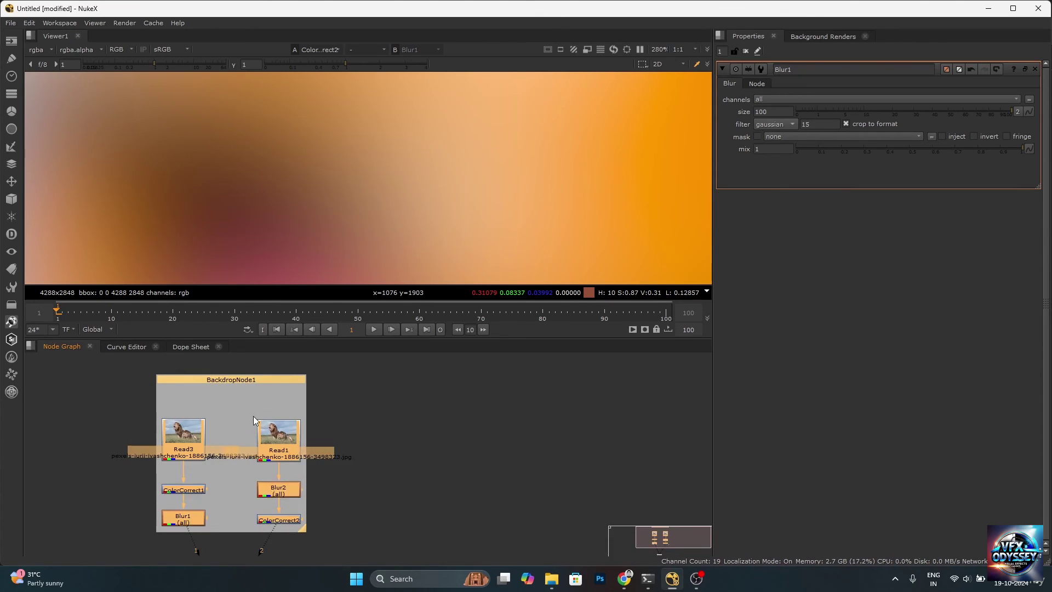
pyautogui.doubleClick(248, 380)
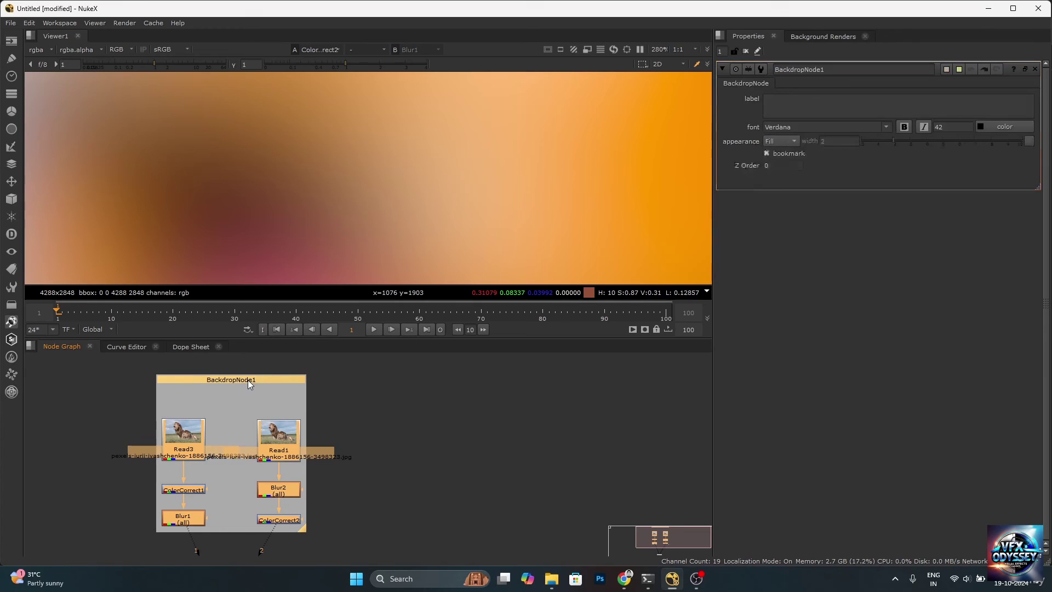
pyautogui.click(793, 103)
pyautogui.write('Col')
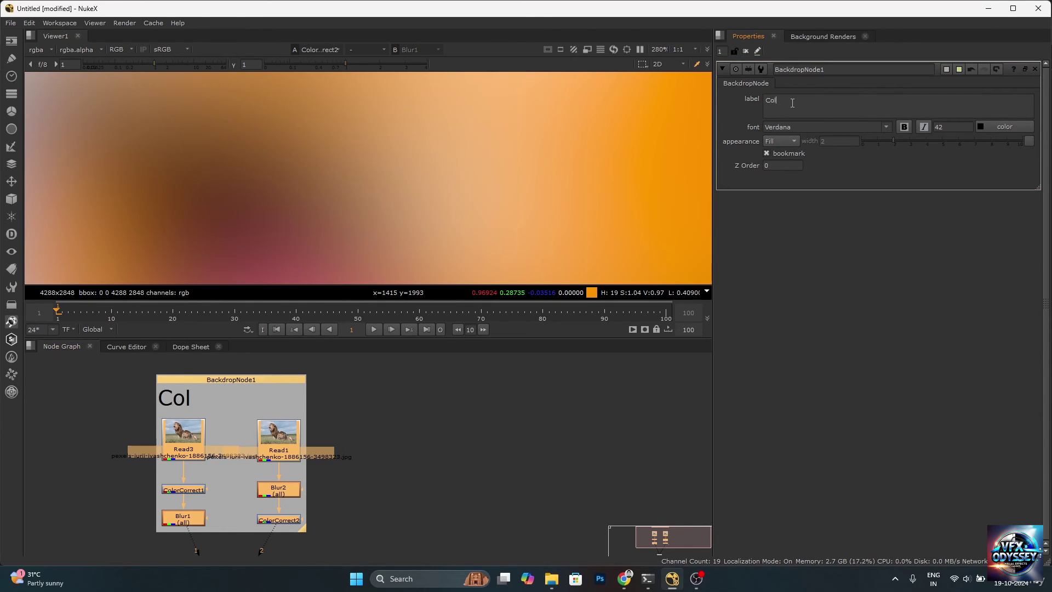
pyautogui.write('or Correction')
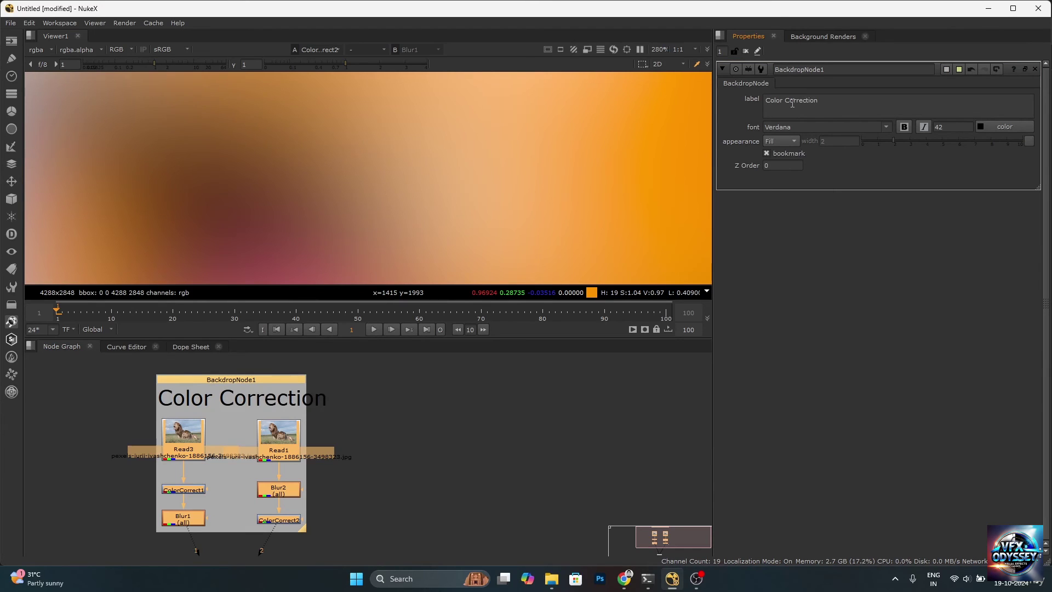
pyautogui.click(367, 418)
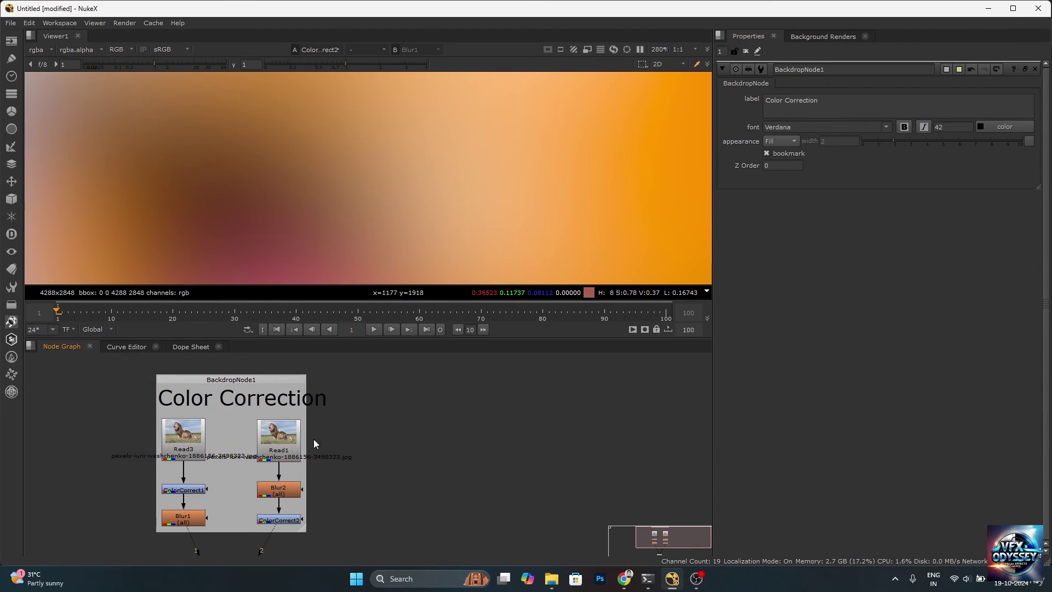
# Widen the Backdrop so its Color Correction label fits inside, and shift it slightly together with its nodes
pyautogui.click(298, 380)
pyautogui.moveTo(308, 531); pyautogui.dragTo(353, 537)
pyautogui.click(433, 491)
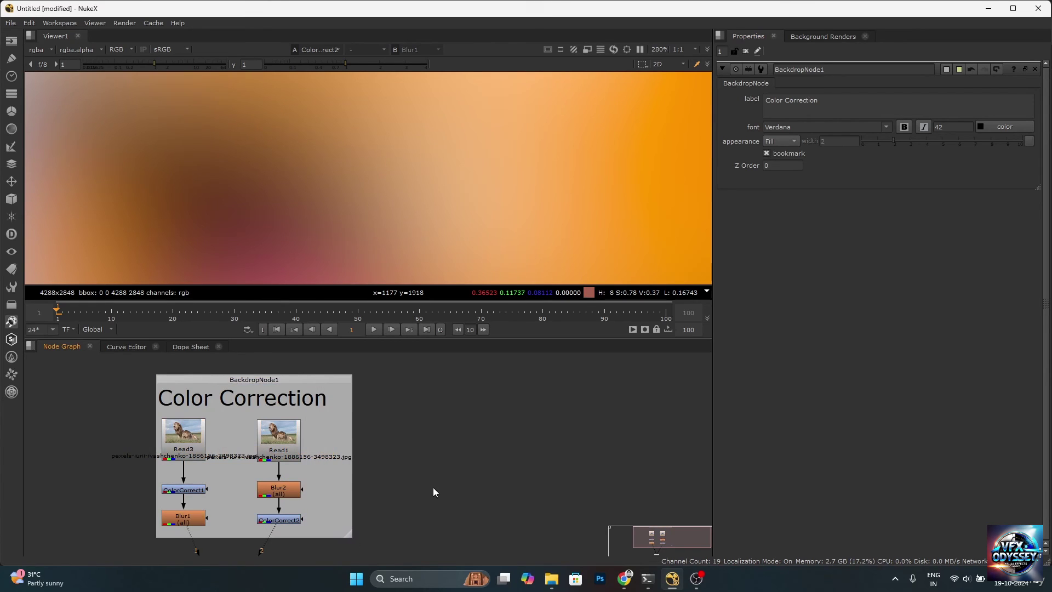
pyautogui.click(260, 379)
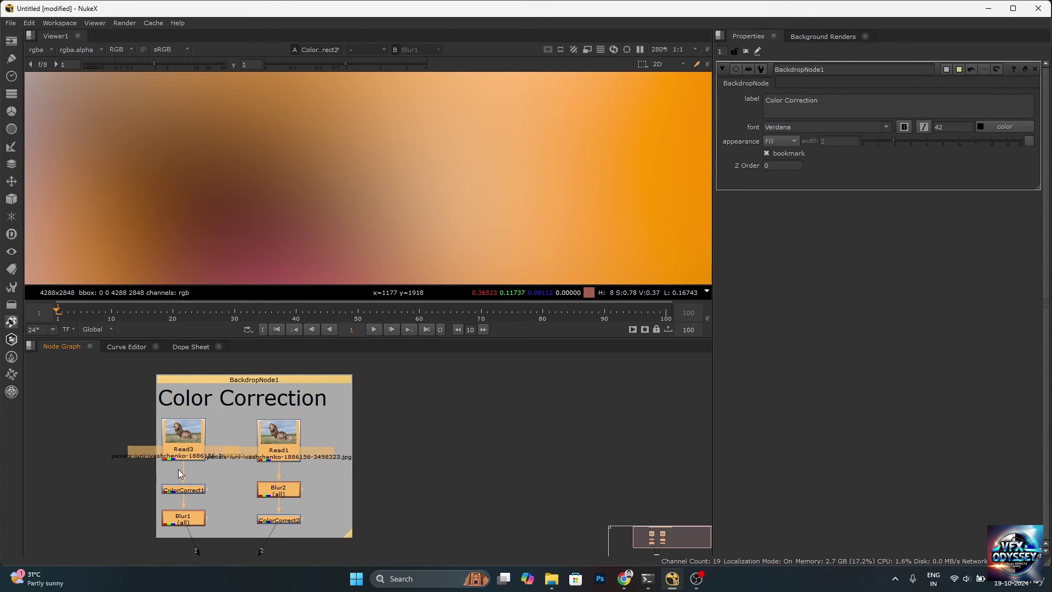
pyautogui.moveTo(271, 377)
pyautogui.mouseDown()
pyautogui.moveTo(77, 374)
pyautogui.moveTo(258, 374)
pyautogui.mouseUp()
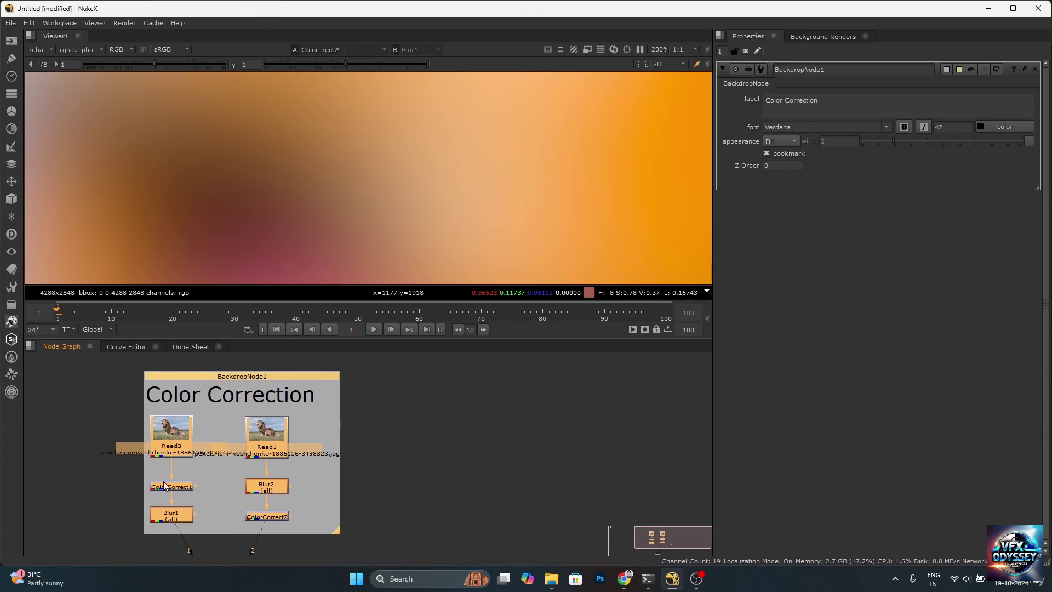
# Move the Color Correction Backdrop on its own, without its enclosed nodes, so both branches sit centred in it
pyautogui.moveTo(189, 440); pyautogui.dragTo(201, 444, button='middle')
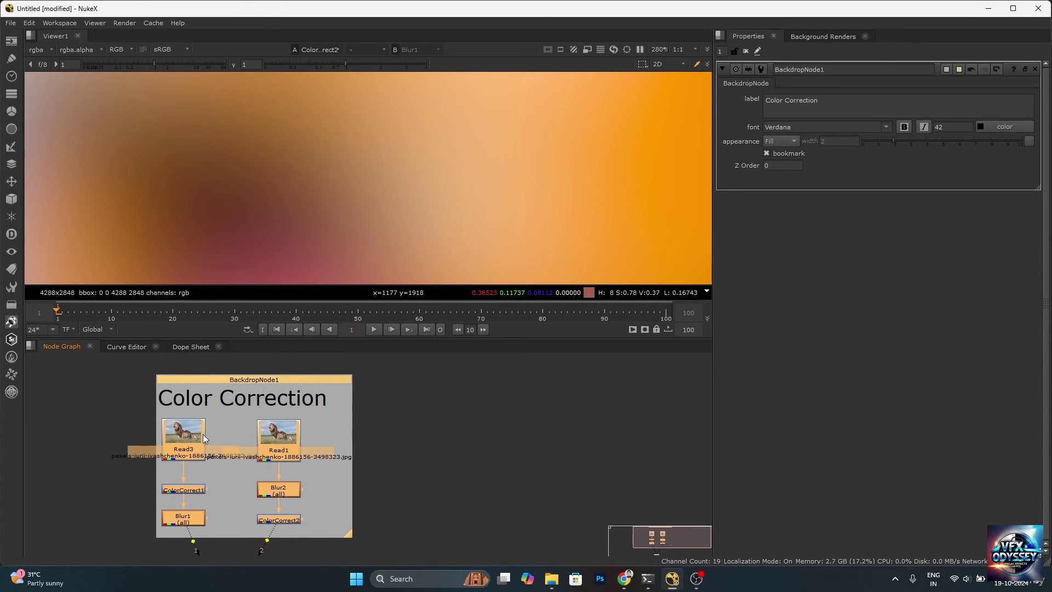
pyautogui.keyDown('ctrl'); pyautogui.click(276, 380); pyautogui.keyUp('ctrl')
pyautogui.keyDown('ctrl'); pyautogui.moveTo(293, 379); pyautogui.dragTo(269, 390); pyautogui.keyUp('ctrl')
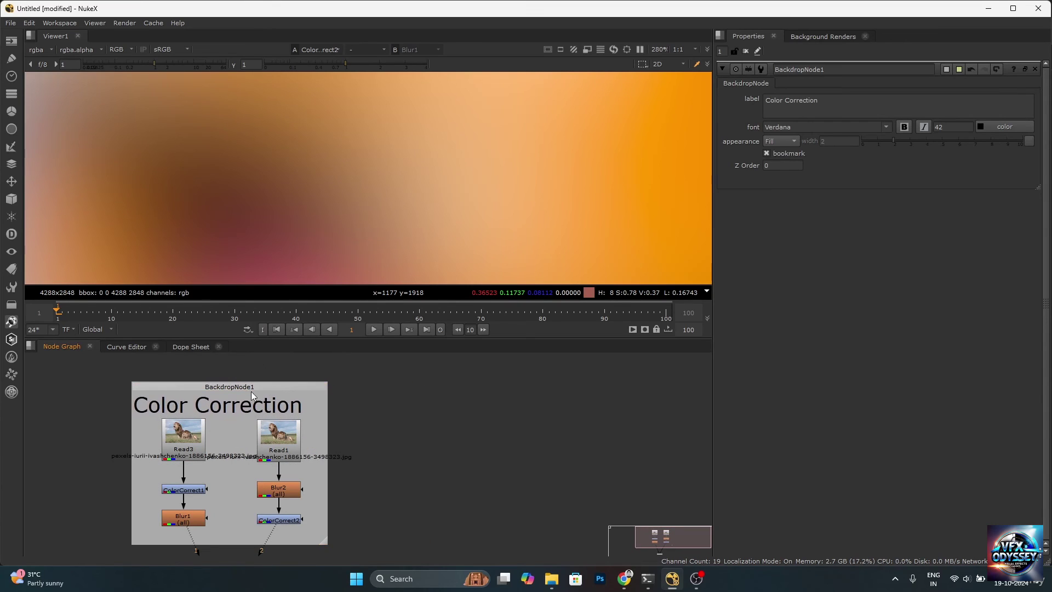
pyautogui.click(277, 386)
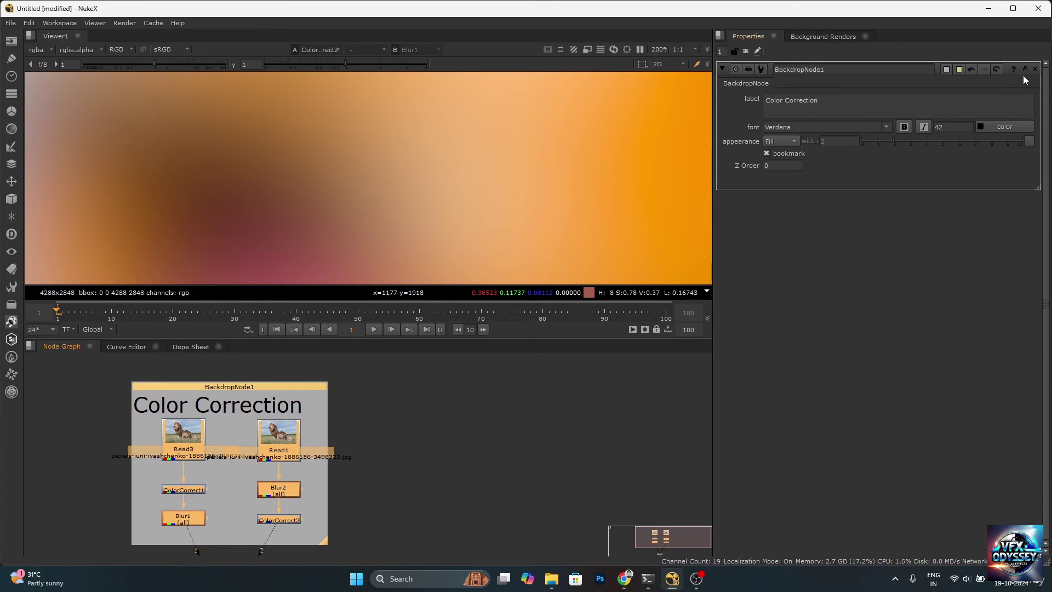
# Set the Color Correction Backdrop's tile colour to orange
pyautogui.click(946, 69)
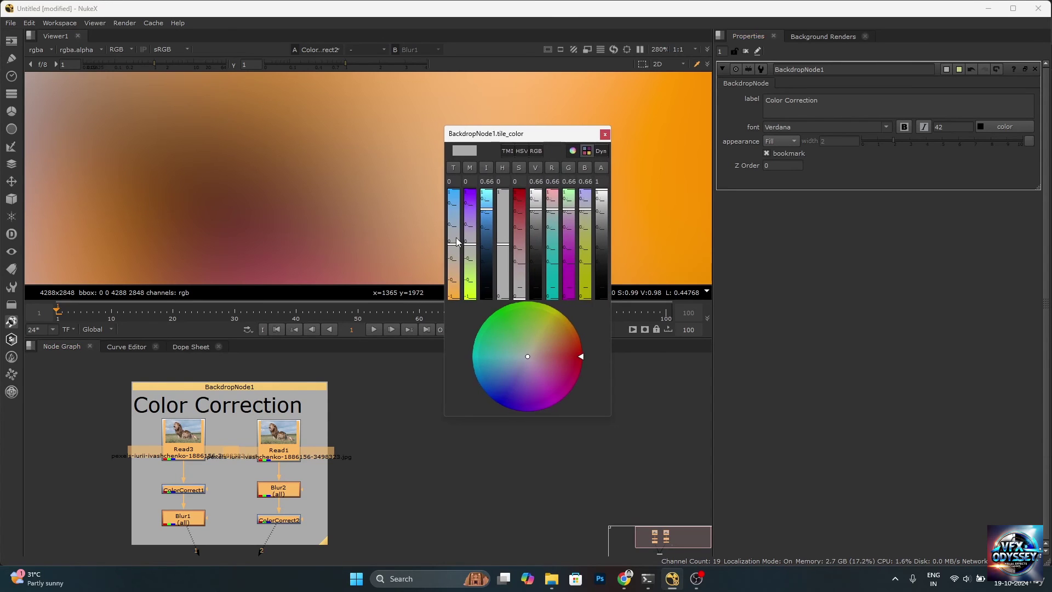
pyautogui.moveTo(458, 244); pyautogui.dragTo(452, 219)
pyautogui.moveTo(513, 365); pyautogui.dragTo(549, 344)
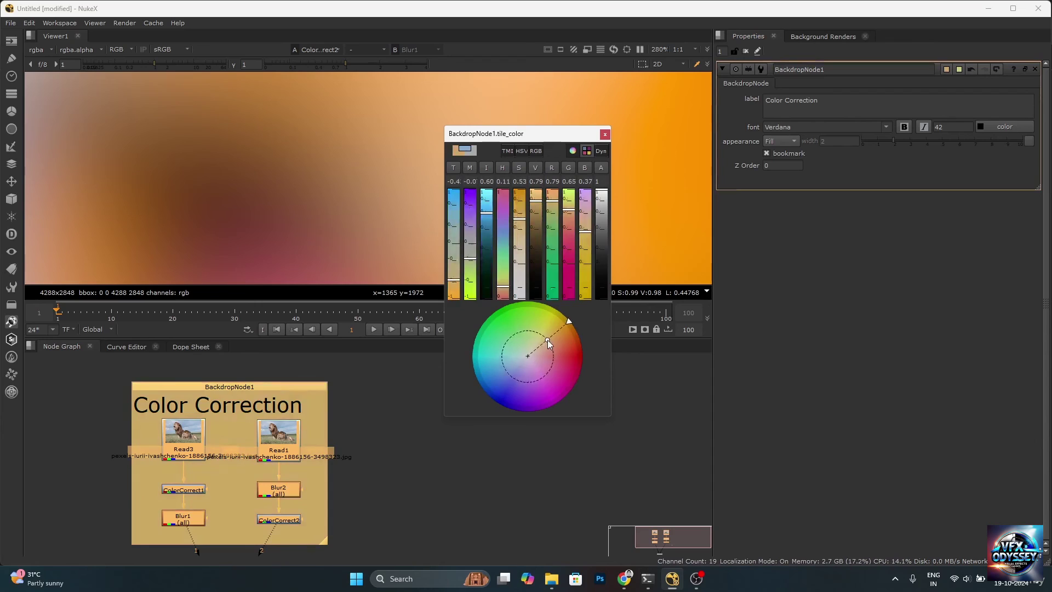
pyautogui.click(604, 133)
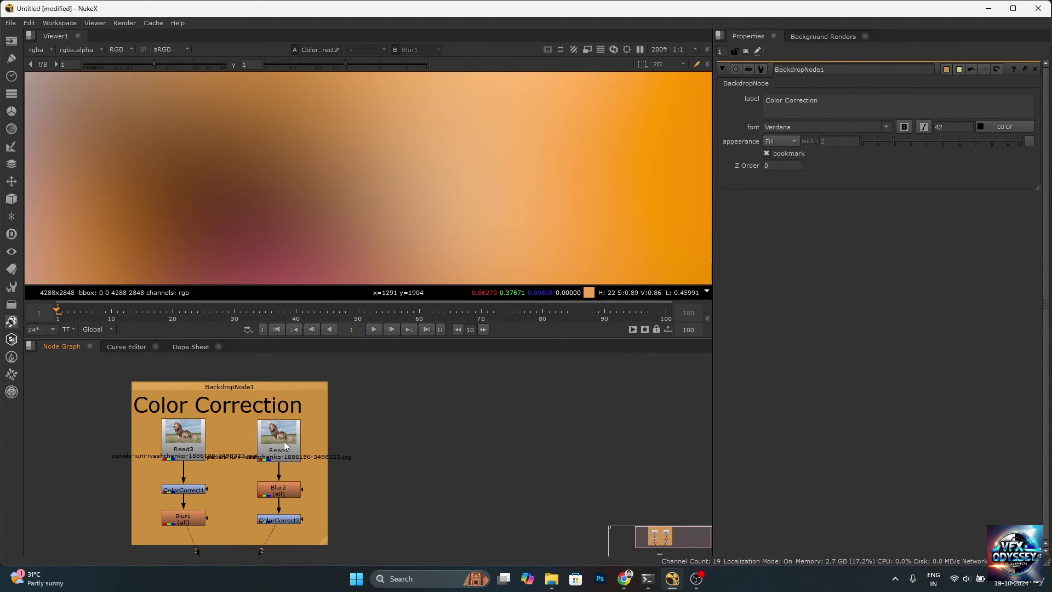
# Place Viewer1 beneath the separate Read2 node outside the Backdrop and connect it to Read2
pyautogui.scroll(-5, 304, 445)
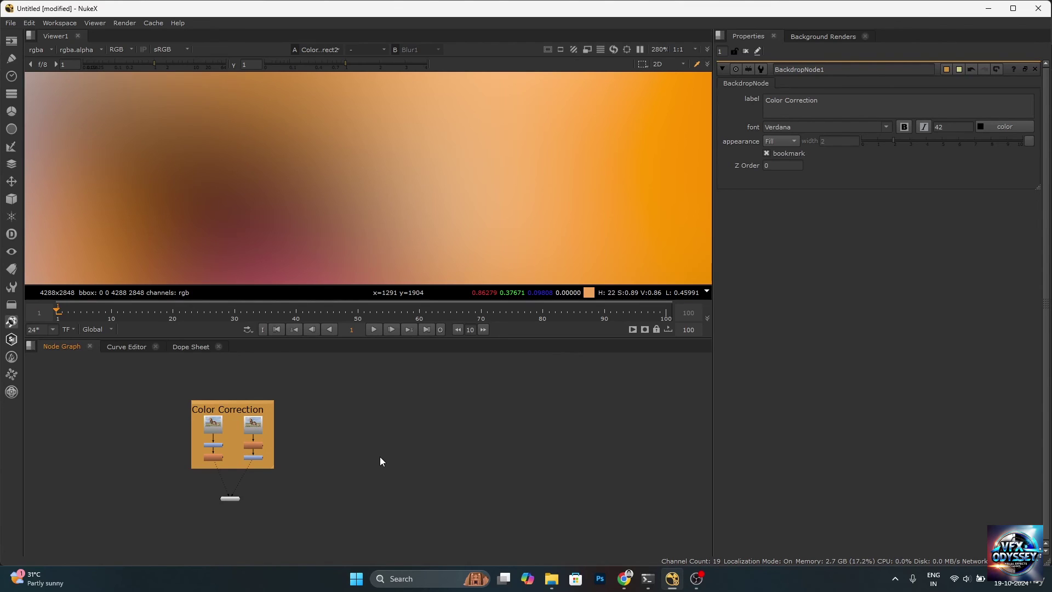
pyautogui.scroll(2, 334, 458)
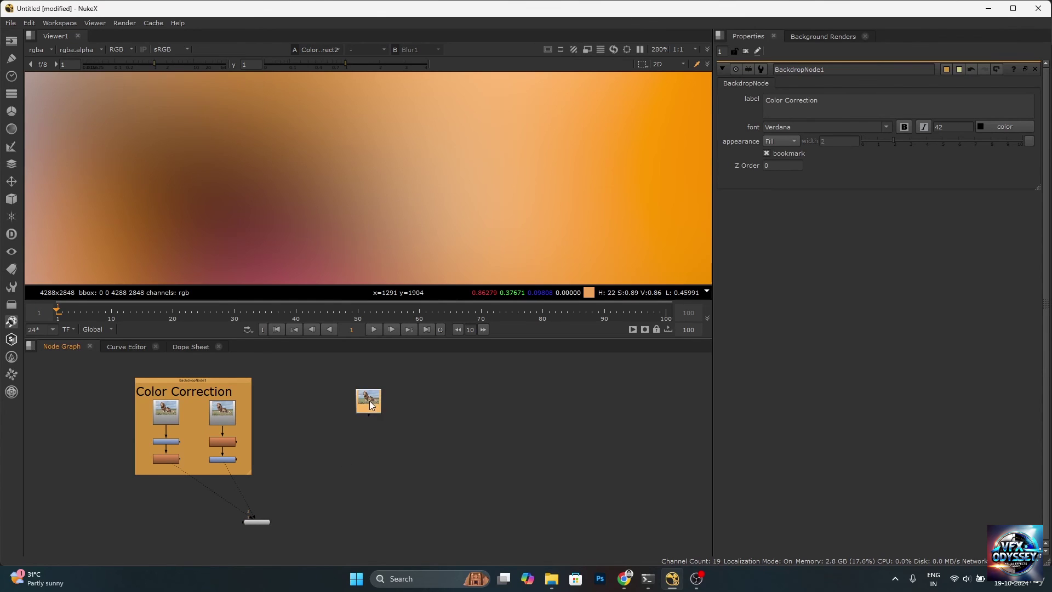
pyautogui.moveTo(370, 400); pyautogui.dragTo(377, 489)
pyautogui.scroll(3, 375, 423)
pyautogui.click(410, 430)
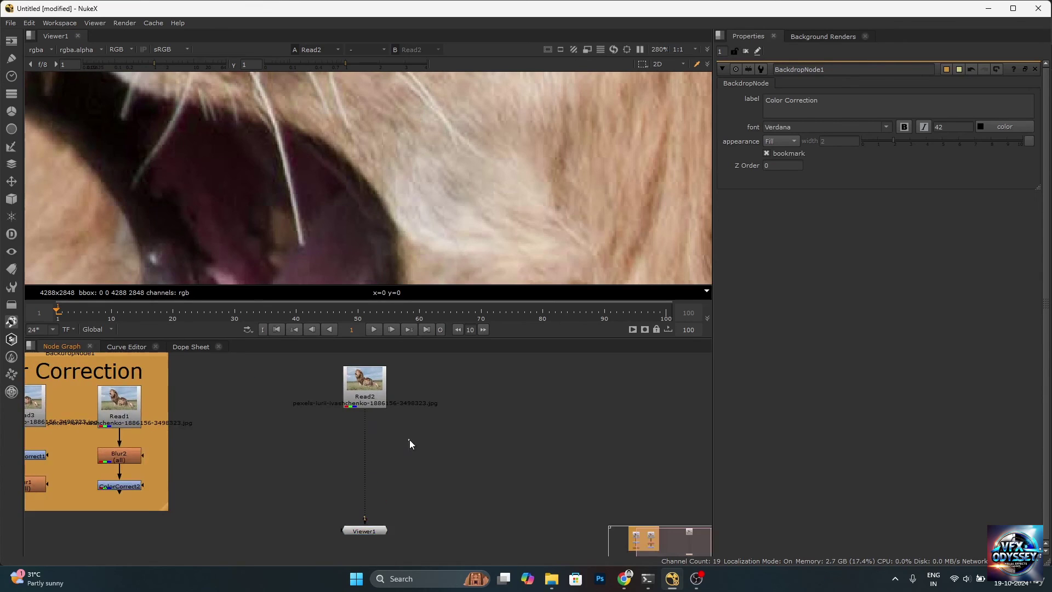
# Add a Roto between Read2 and Viewer1 and a Merge beside it, with Roto1 feeding input A and Read2 feeding input B
pyautogui.press('m')
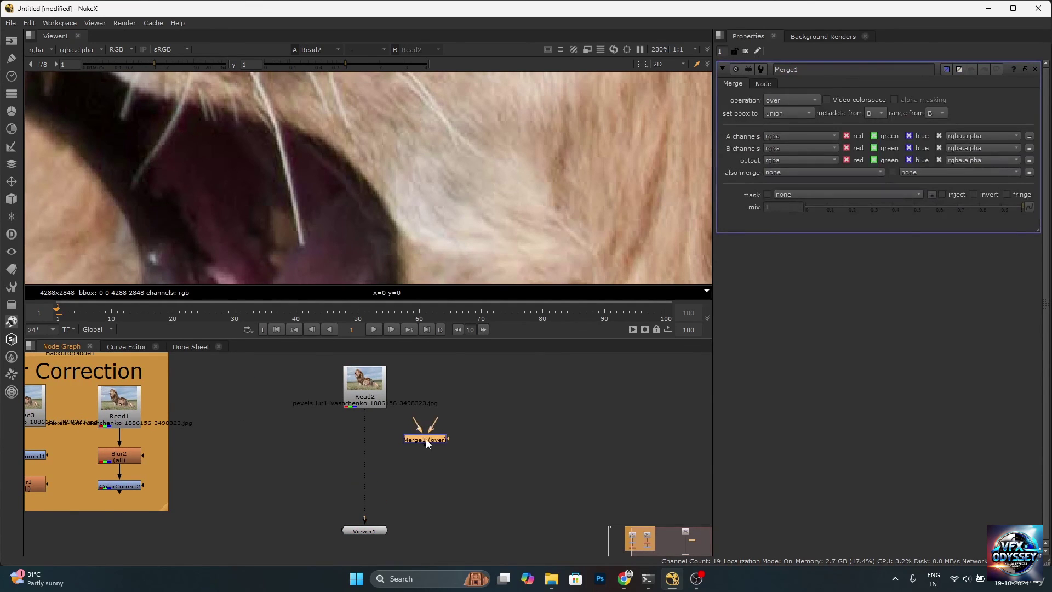
pyautogui.moveTo(426, 439); pyautogui.dragTo(373, 453)
pyautogui.click(383, 449)
pyautogui.press('o')
pyautogui.moveTo(455, 432); pyautogui.dragTo(365, 383)
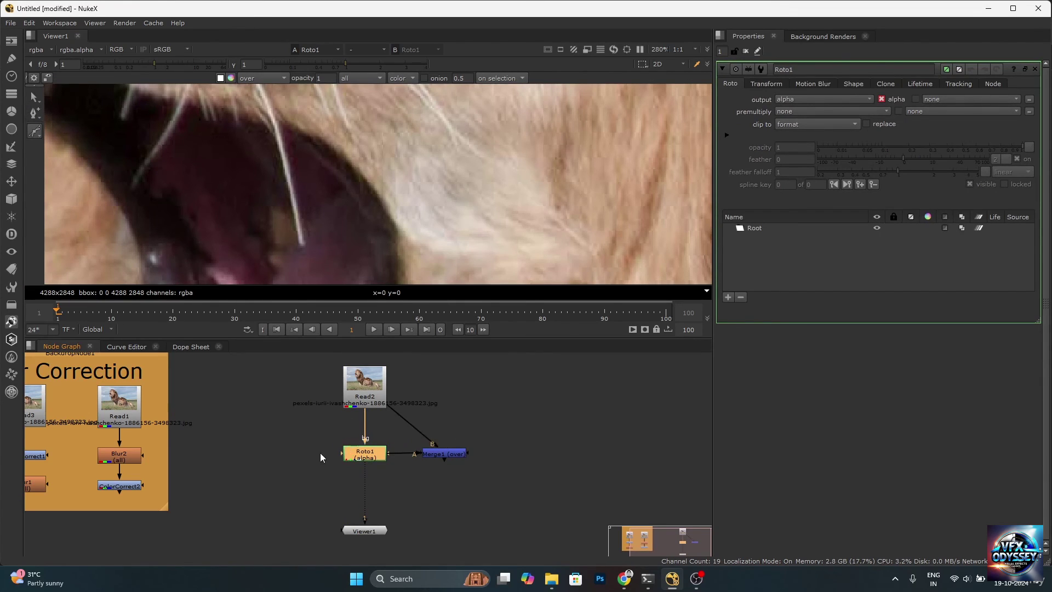
# Try detaching Roto1's bg input from Read2 and reattaching it
pyautogui.scroll(2, 320, 453)
pyautogui.moveTo(357, 453); pyautogui.dragTo(372, 377)
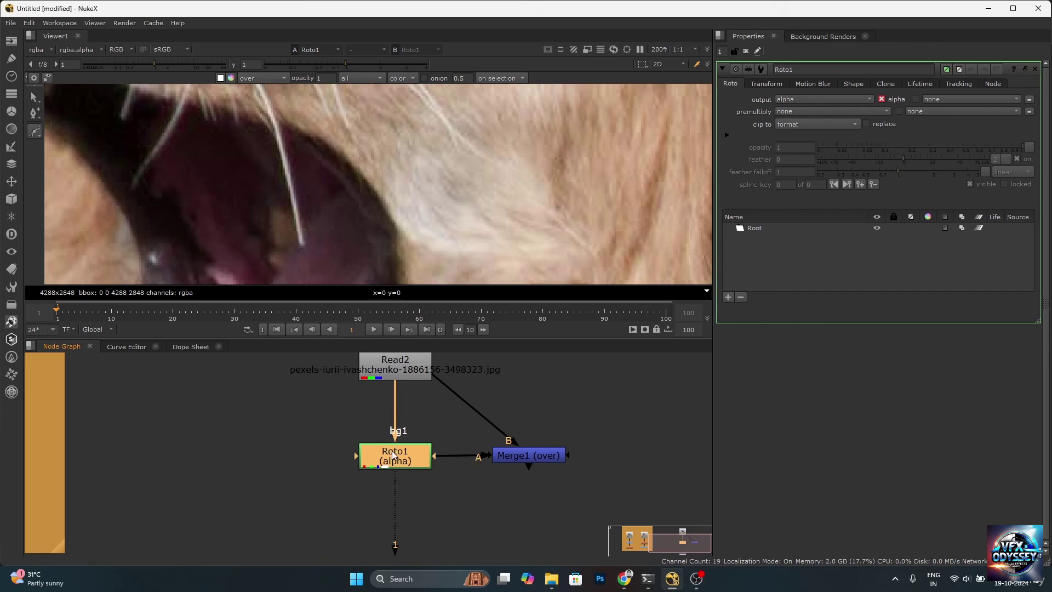
pyautogui.moveTo(392, 454); pyautogui.dragTo(393, 433)
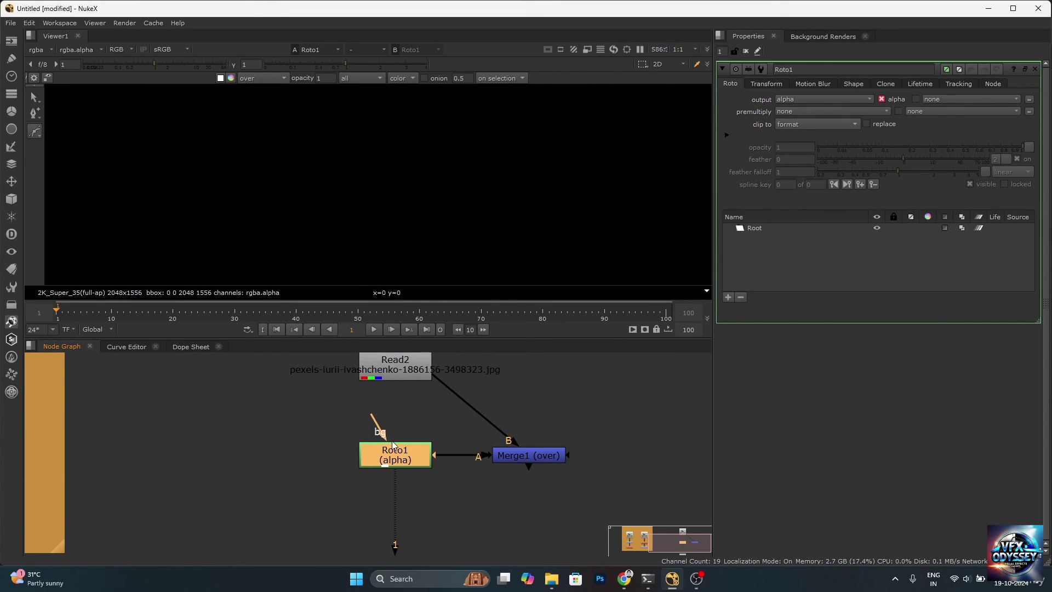
pyautogui.scroll(-3, 392, 441)
pyautogui.scroll(4, 385, 427)
pyautogui.moveTo(387, 442); pyautogui.dragTo(414, 339)
pyautogui.moveTo(387, 463); pyautogui.dragTo(393, 404)
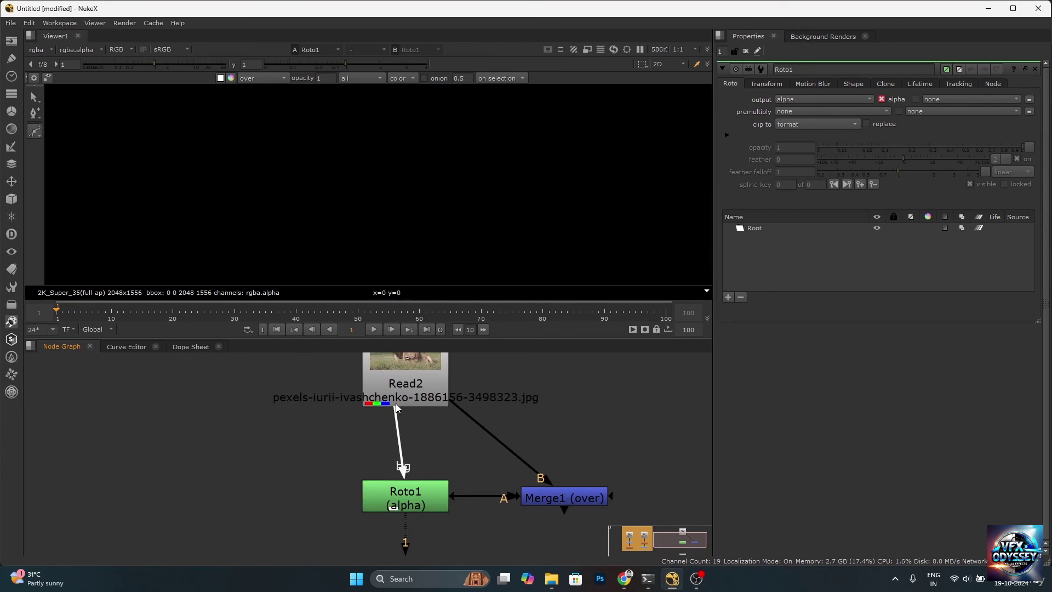
pyautogui.moveTo(393, 405); pyautogui.dragTo(399, 387)
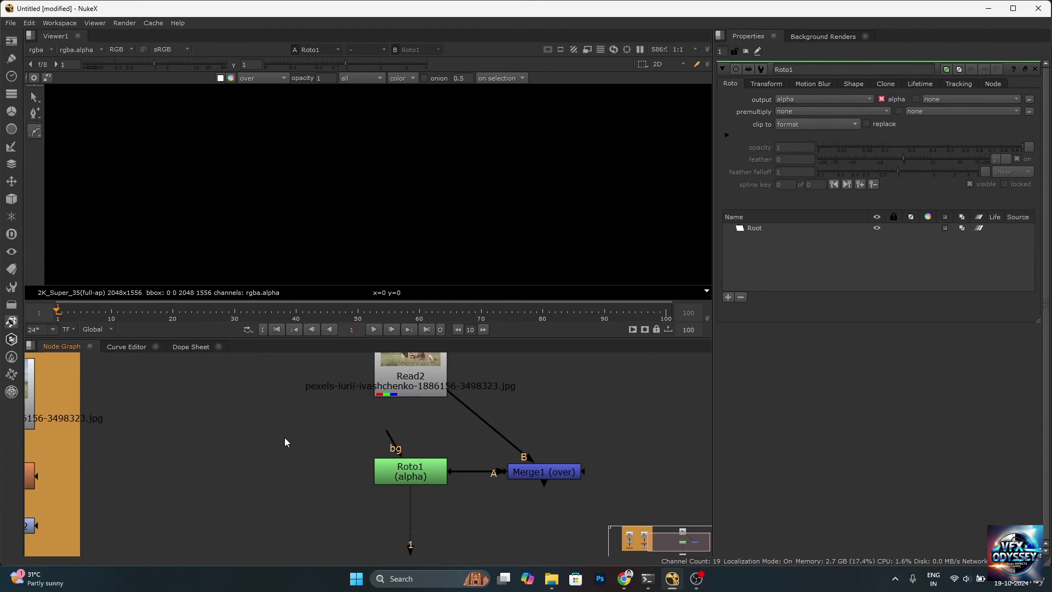
# Add a Dot beside Roto1, reconnect Roto1's bg input to Read2, and route its bg1 input through the Dot from Read2
pyautogui.press('.')
pyautogui.moveTo(325, 431); pyautogui.dragTo(298, 461)
pyautogui.moveTo(401, 445); pyautogui.dragTo(410, 384)
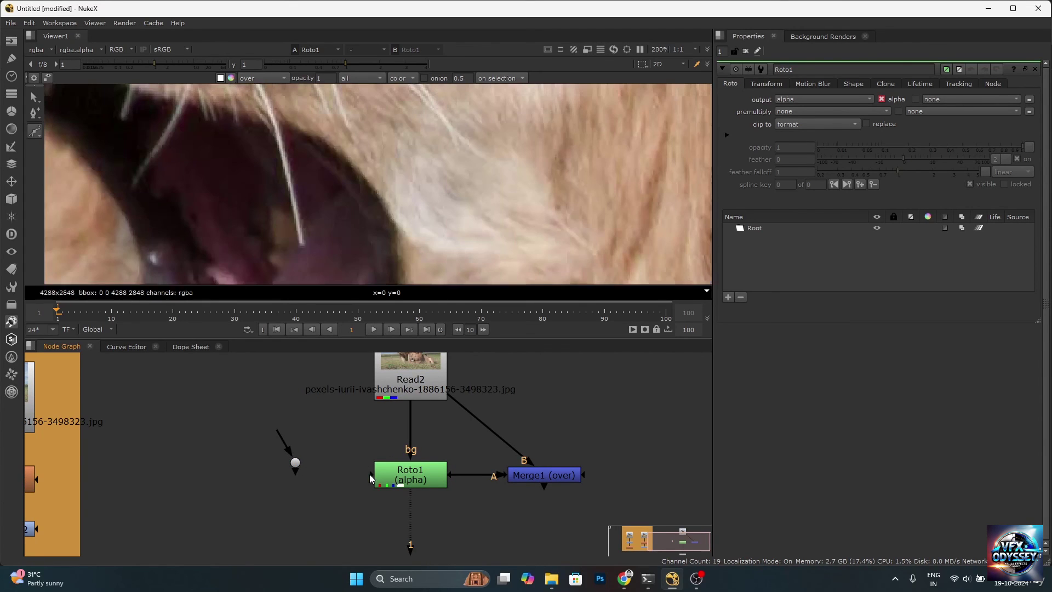
pyautogui.moveTo(373, 476); pyautogui.dragTo(344, 413)
pyautogui.scroll(-3, 299, 454)
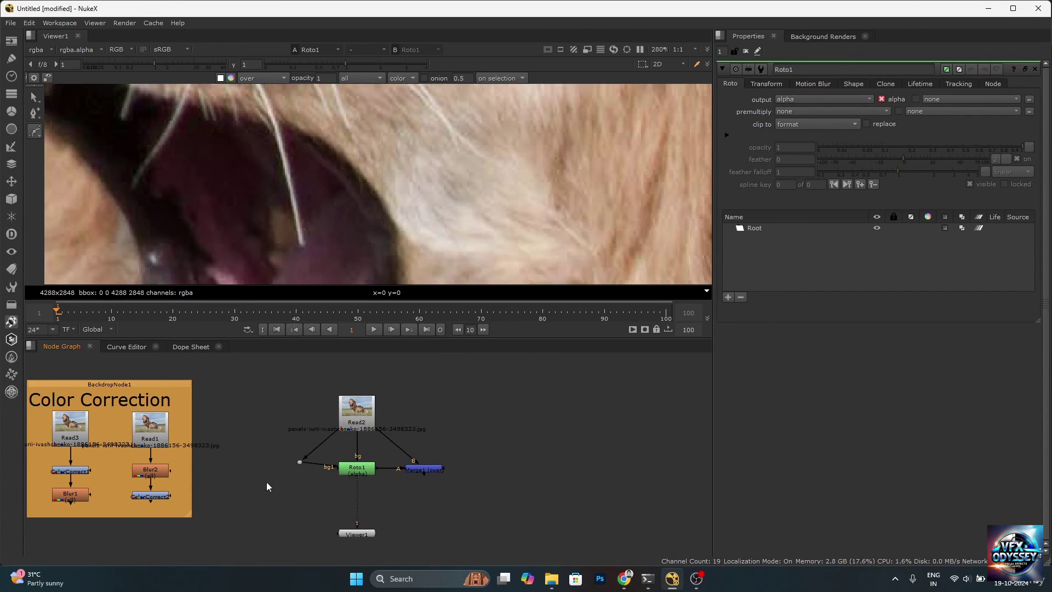
# Align the Dot level with Roto1 and insert corner Dots in Read2's pipes to that Dot and Merge1 for right-angled routing
pyautogui.scroll(3, 284, 472)
pyautogui.click(304, 471)
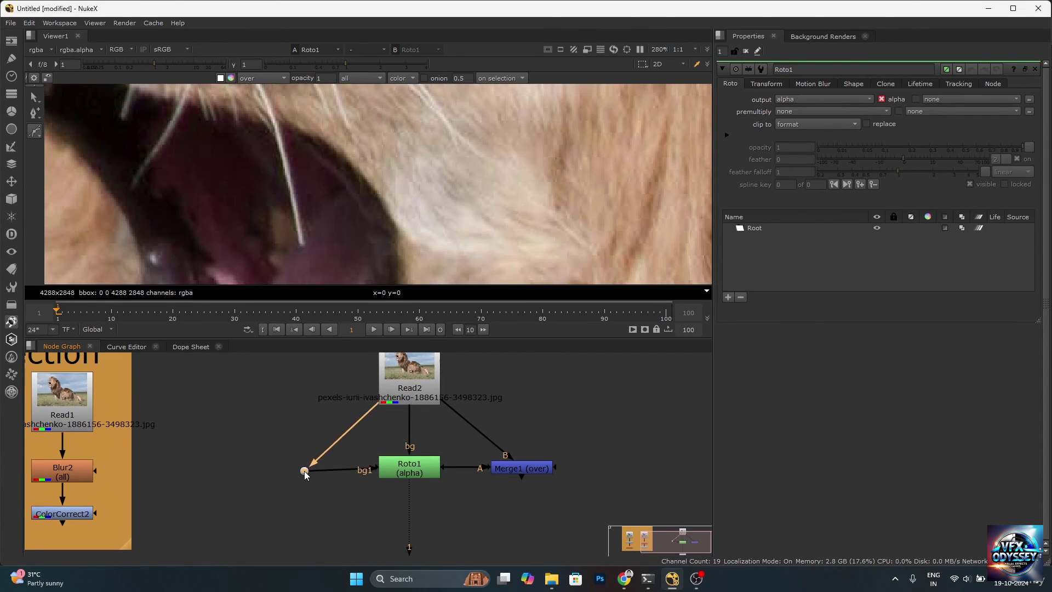
pyautogui.moveTo(304, 472); pyautogui.dragTo(303, 467)
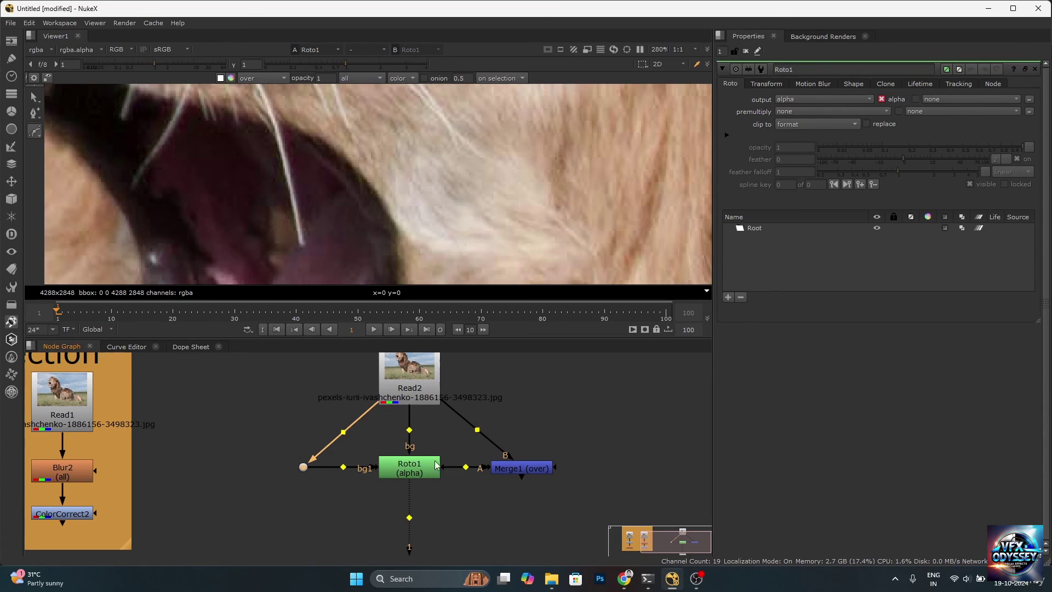
pyautogui.keyDown('ctrl'); pyautogui.moveTo(343, 432); pyautogui.dragTo(304, 374); pyautogui.keyUp('ctrl')
pyautogui.keyDown('ctrl'); pyautogui.moveTo(477, 430); pyautogui.dragTo(522, 377); pyautogui.keyUp('ctrl')
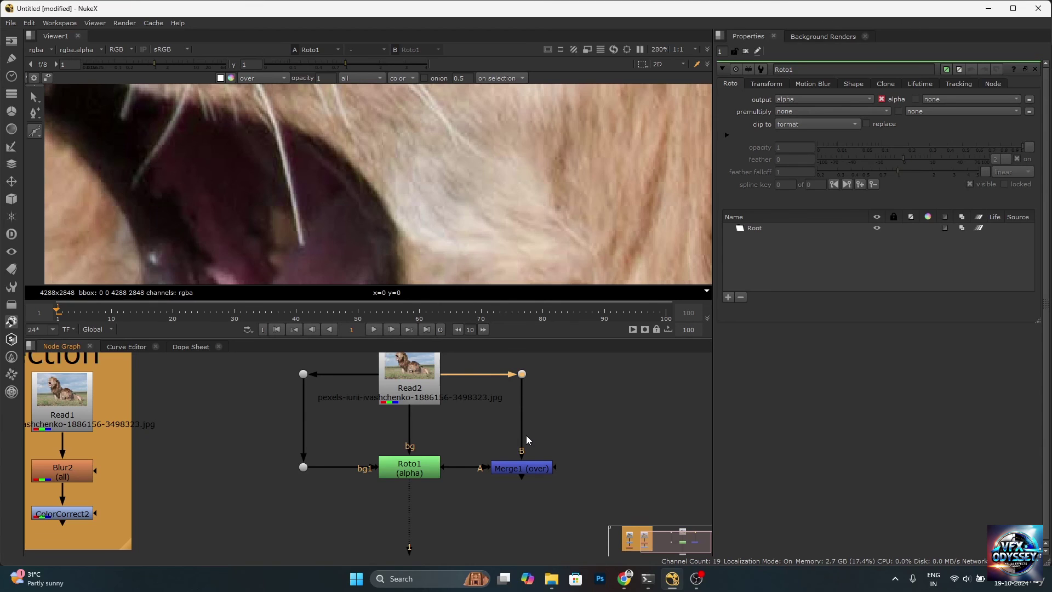
pyautogui.scroll(-3, 511, 436)
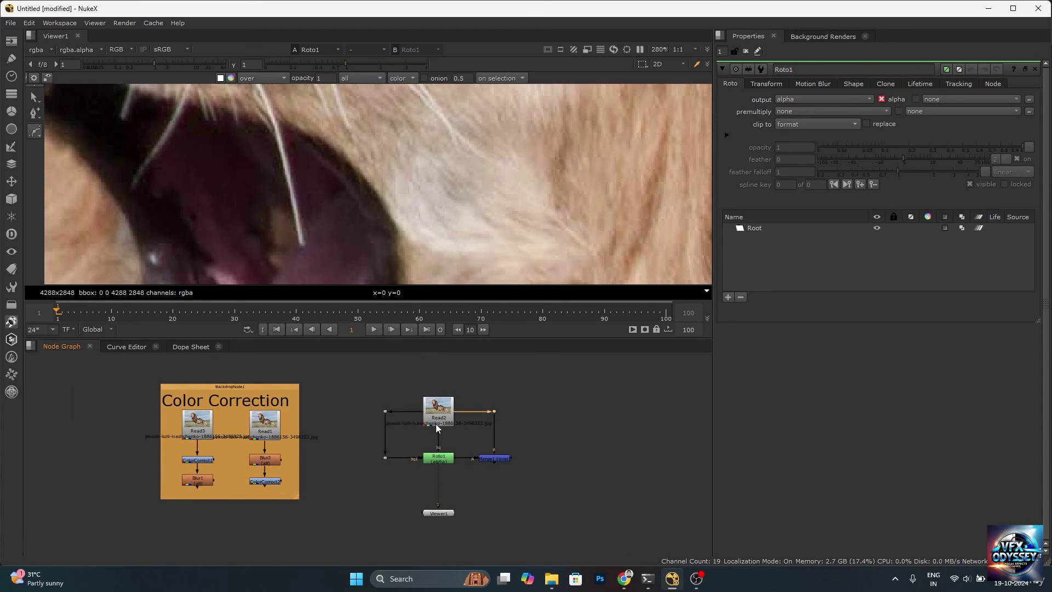
# Insert a Dot below Read2, feed both side Dots from it at the same level, and move Read2 higher above it
pyautogui.scroll(2, 436, 424)
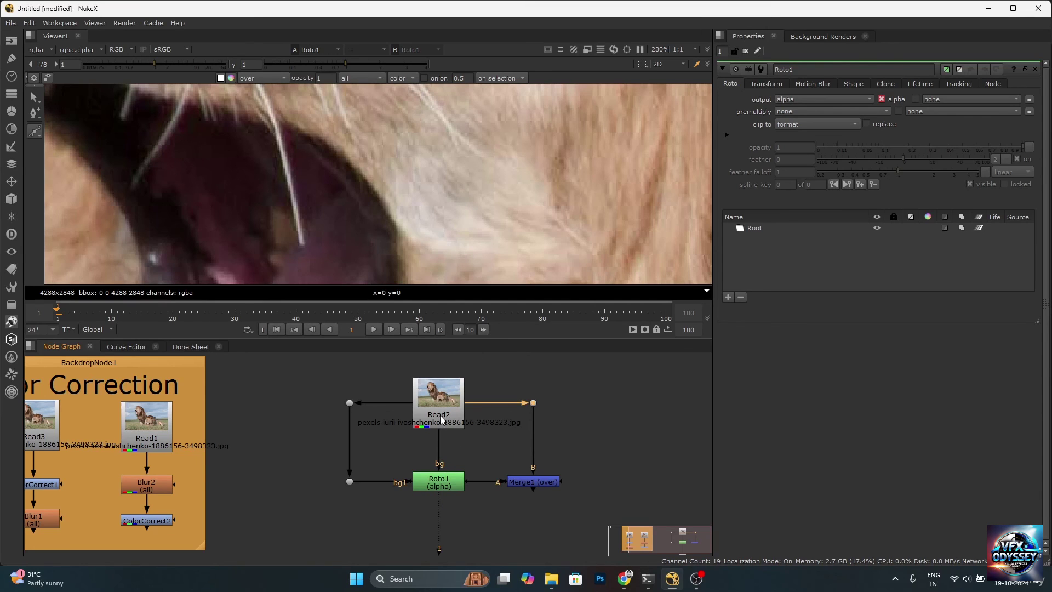
pyautogui.moveTo(442, 412)
pyautogui.mouseDown()
pyautogui.moveTo(442, 366)
pyautogui.moveTo(442, 416)
pyautogui.mouseUp()
pyautogui.keyDown('ctrl'); pyautogui.click(453, 466); pyautogui.keyUp('ctrl')
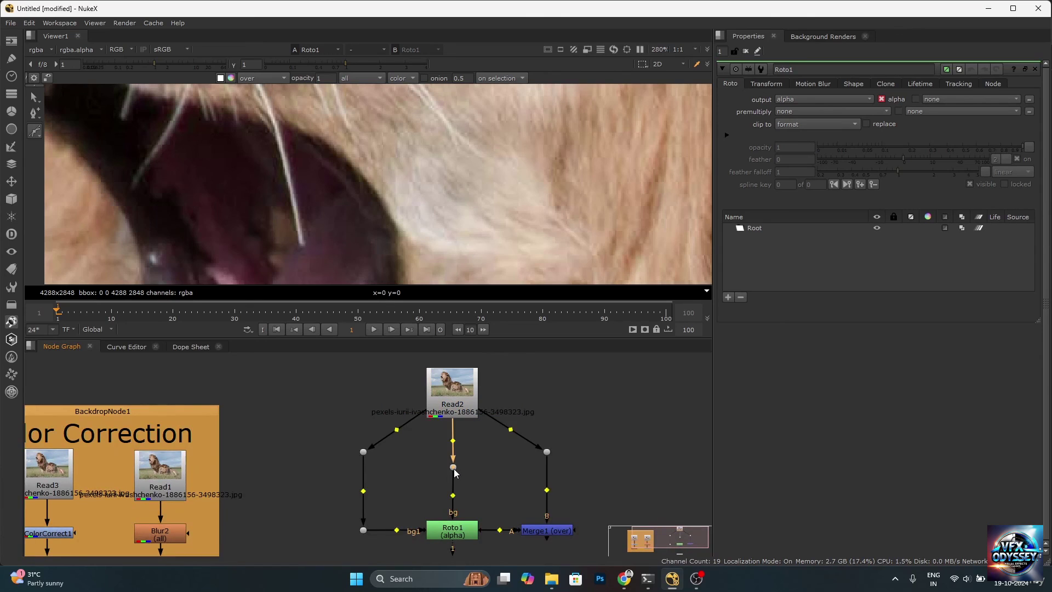
pyautogui.moveTo(424, 420); pyautogui.dragTo(451, 450)
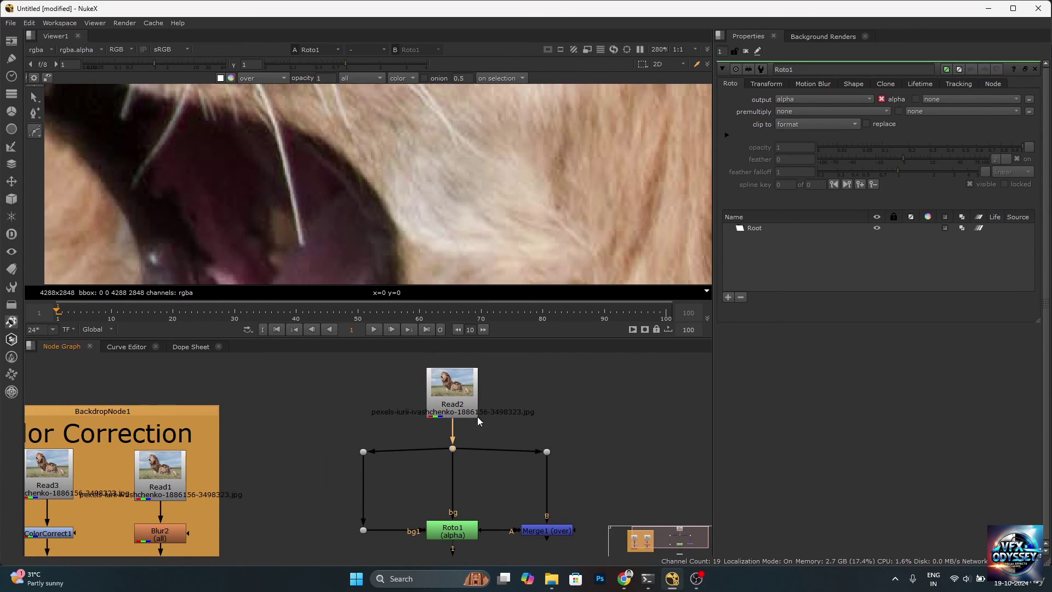
pyautogui.moveTo(475, 414); pyautogui.dragTo(455, 357)
pyautogui.scroll(-3, 463, 416)
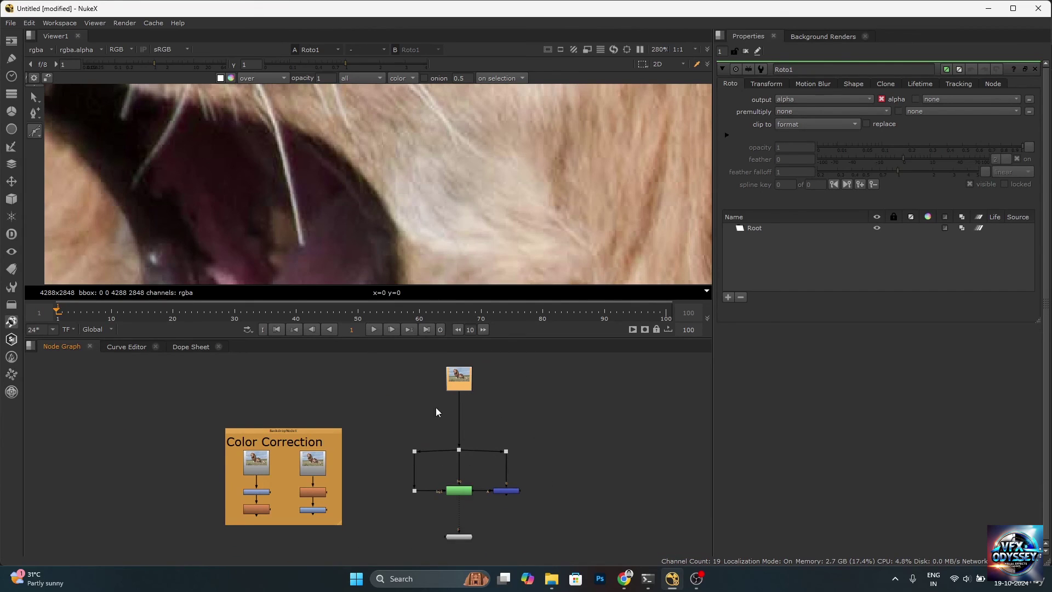
pyautogui.scroll(2, 453, 422)
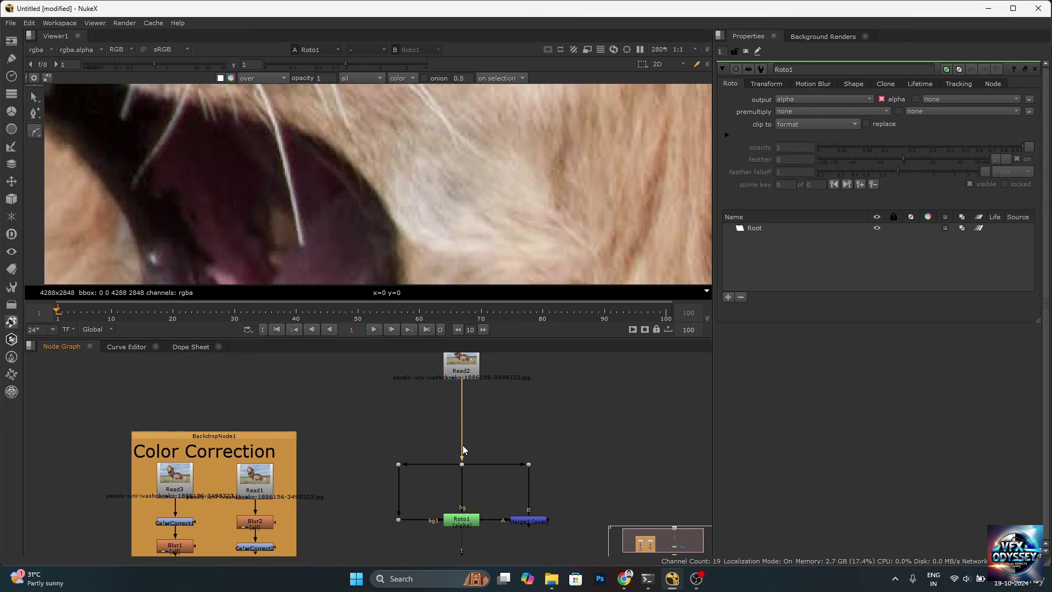
pyautogui.scroll(2, 430, 463)
pyautogui.scroll(1, 471, 438)
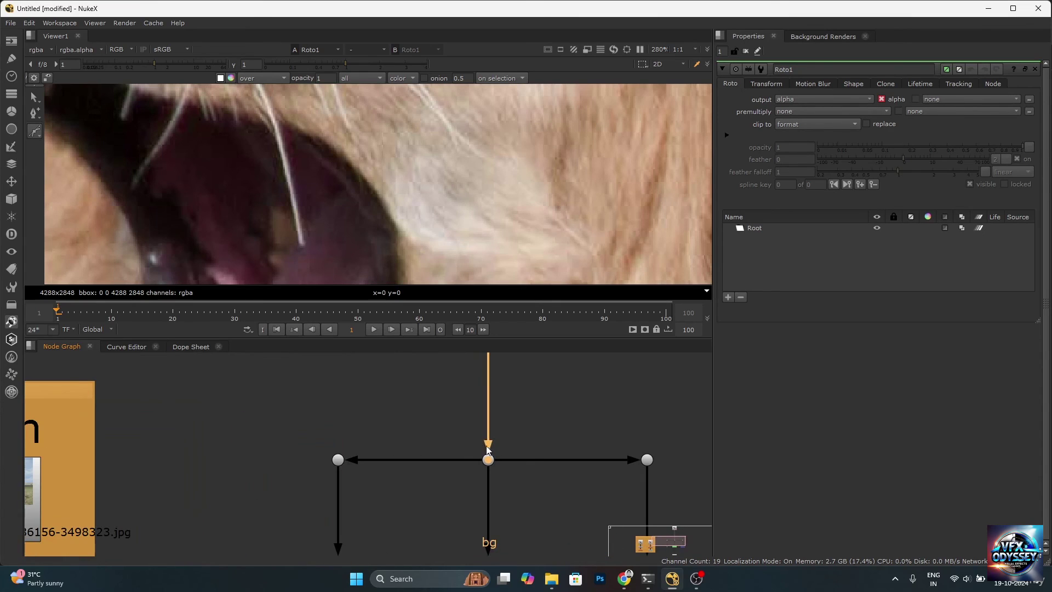
pyautogui.scroll(-5, 491, 362)
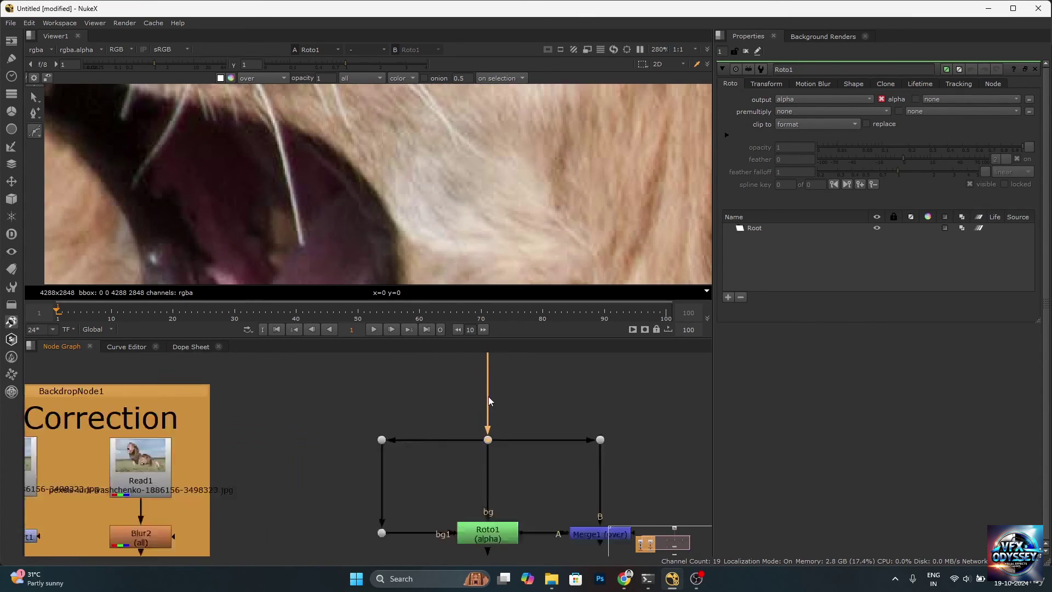
pyautogui.scroll(3, 491, 356)
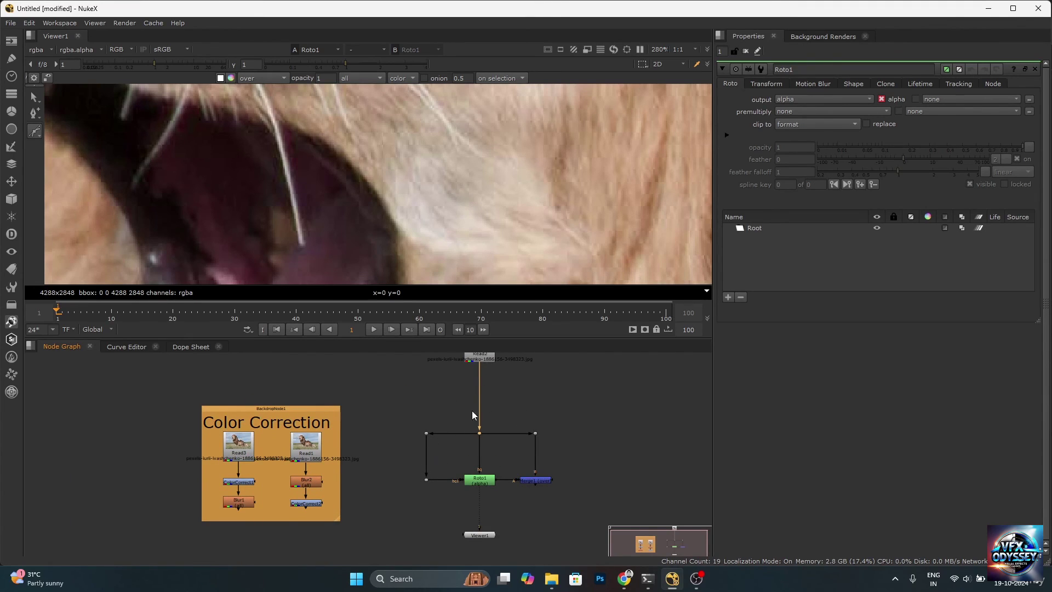
pyautogui.scroll(3, 449, 447)
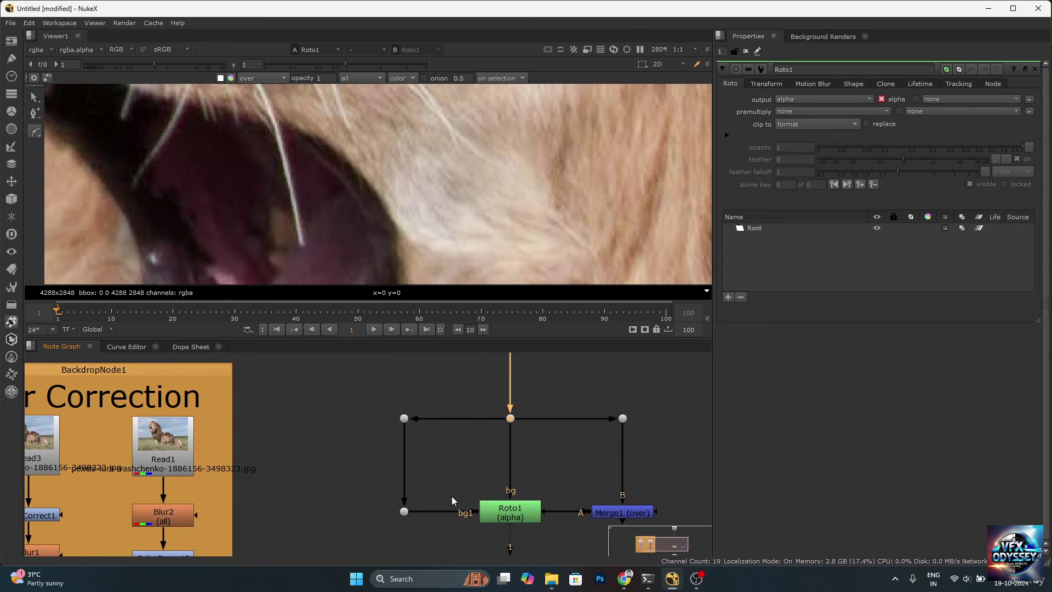
pyautogui.scroll(-3, 614, 442)
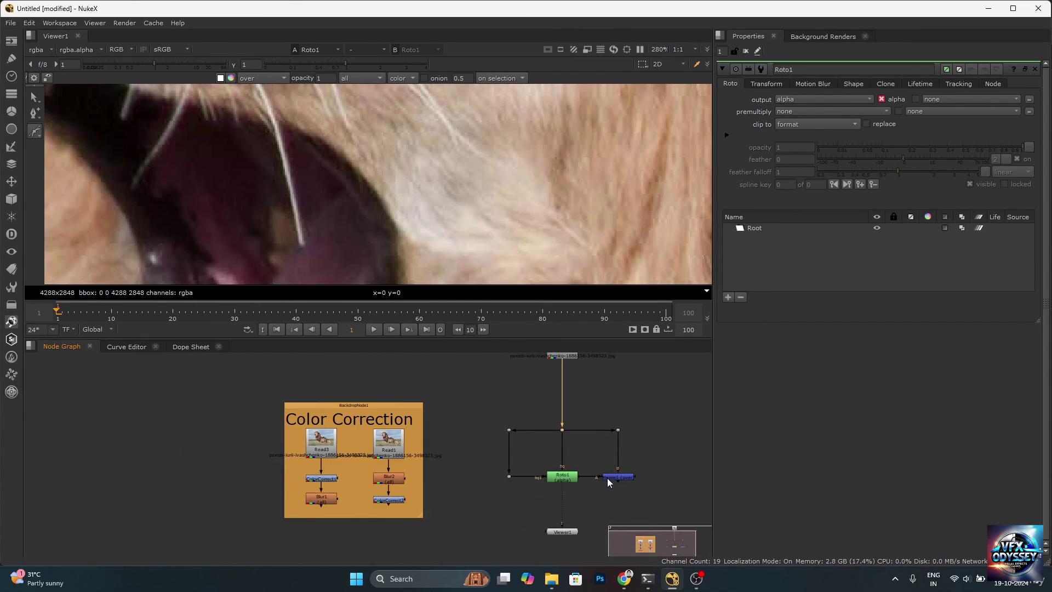